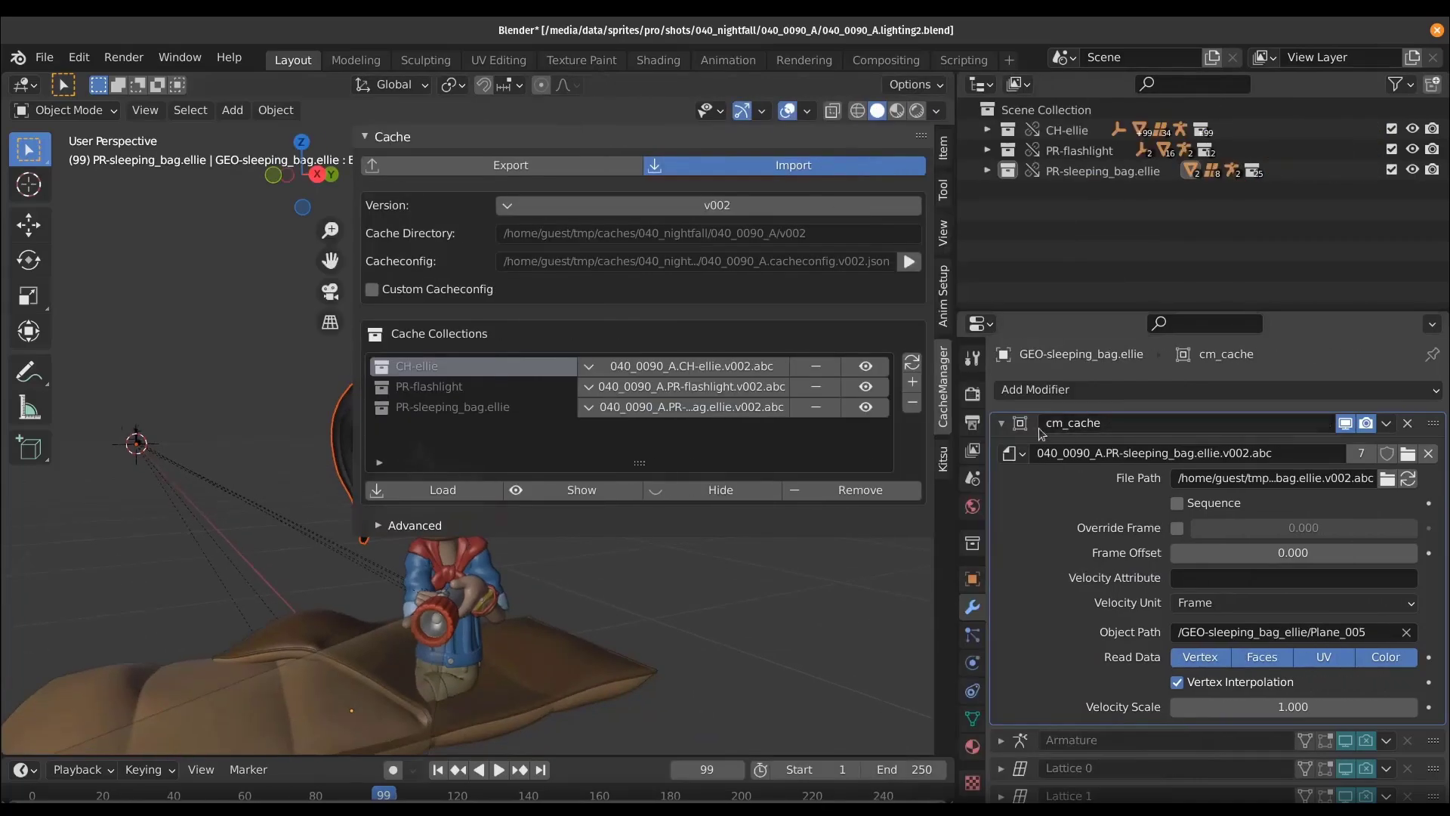
Show Object Constraints, expand CH-ellie in the Outliner, widen it, and select GEO-ellie_face_line1.
click(973, 690)
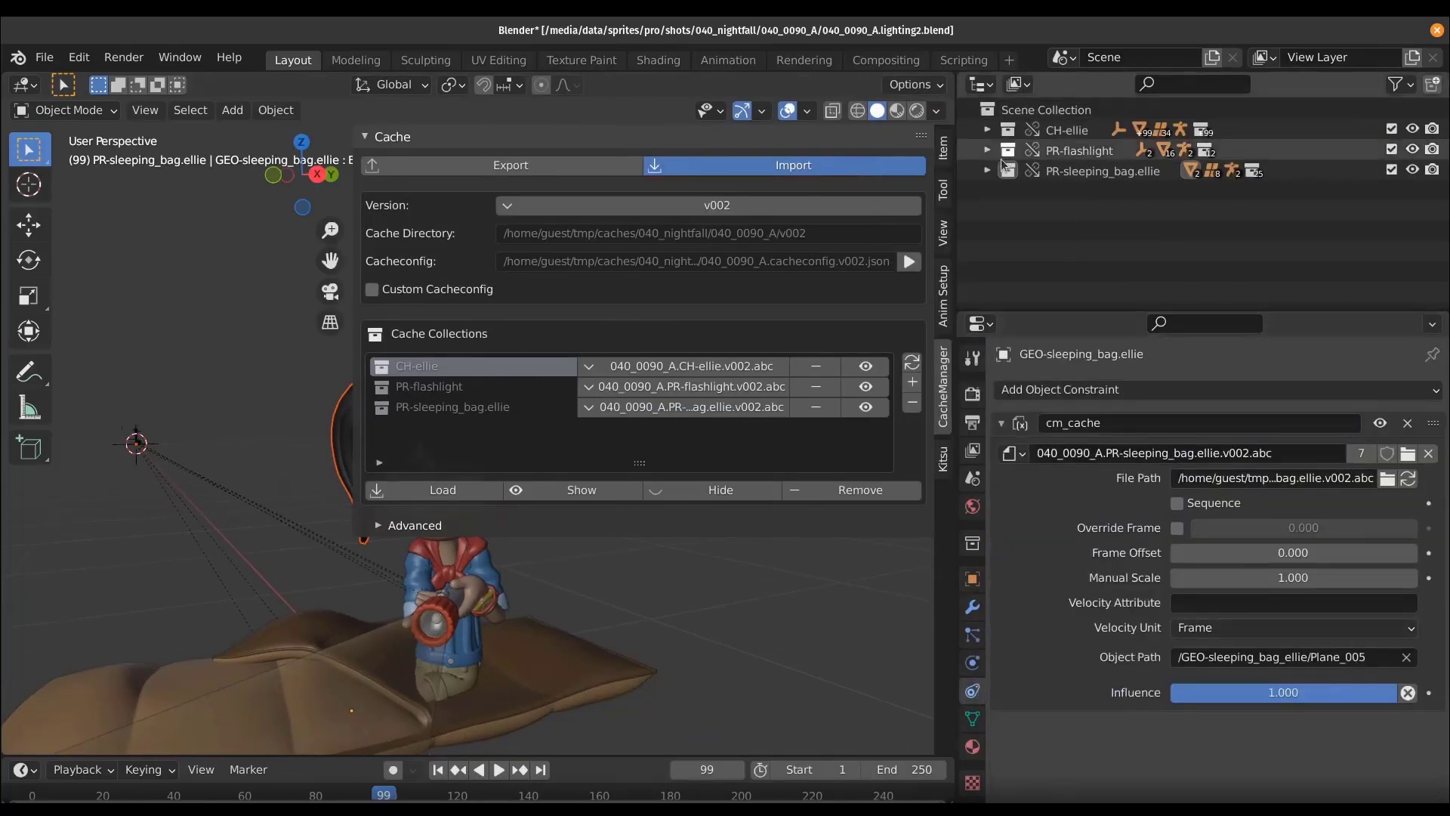
click(987, 130)
drag(1092, 316, 1091, 550)
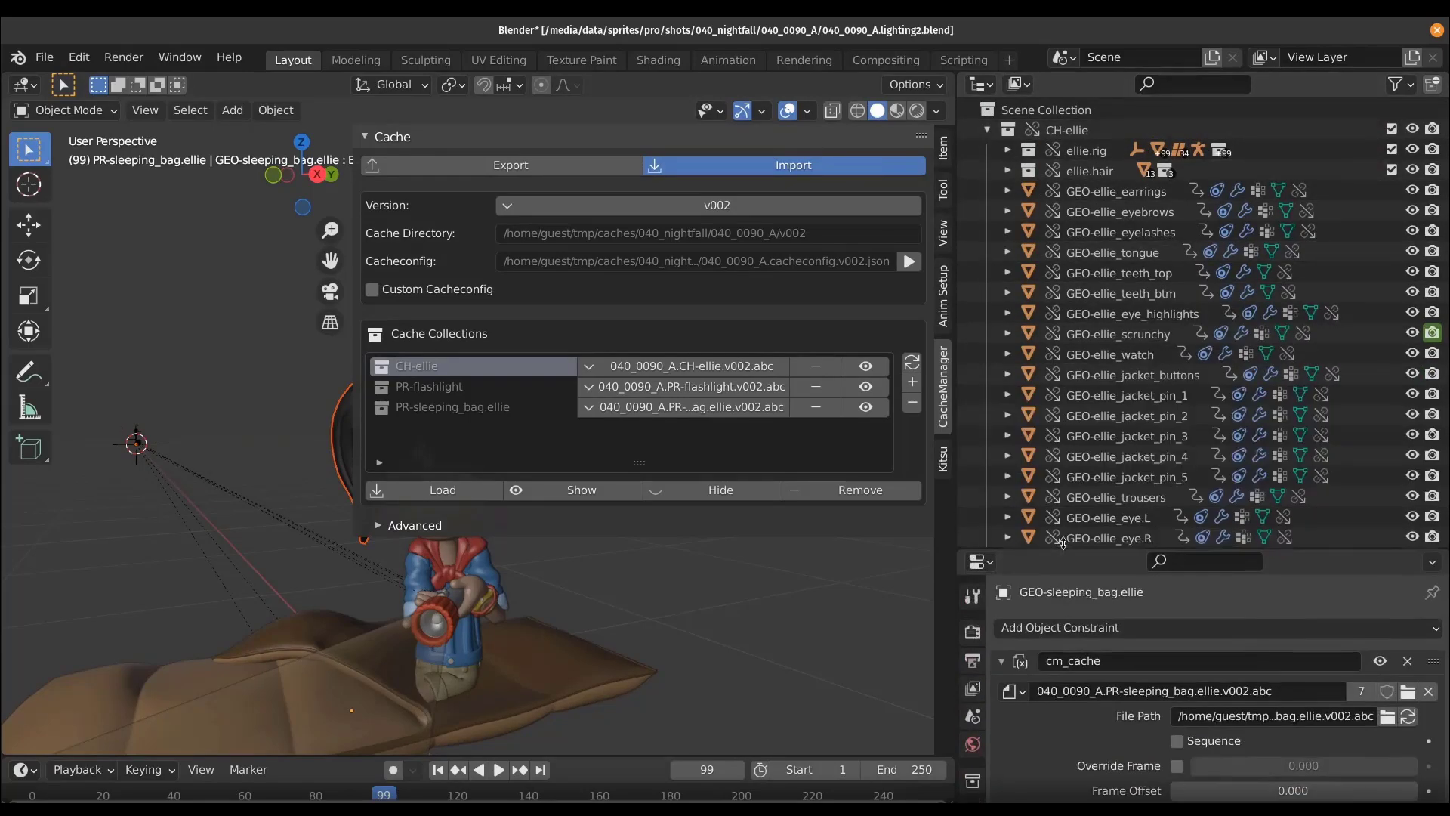
scroll(1208, 340, down, 15)
drag(953, 413, 832, 403)
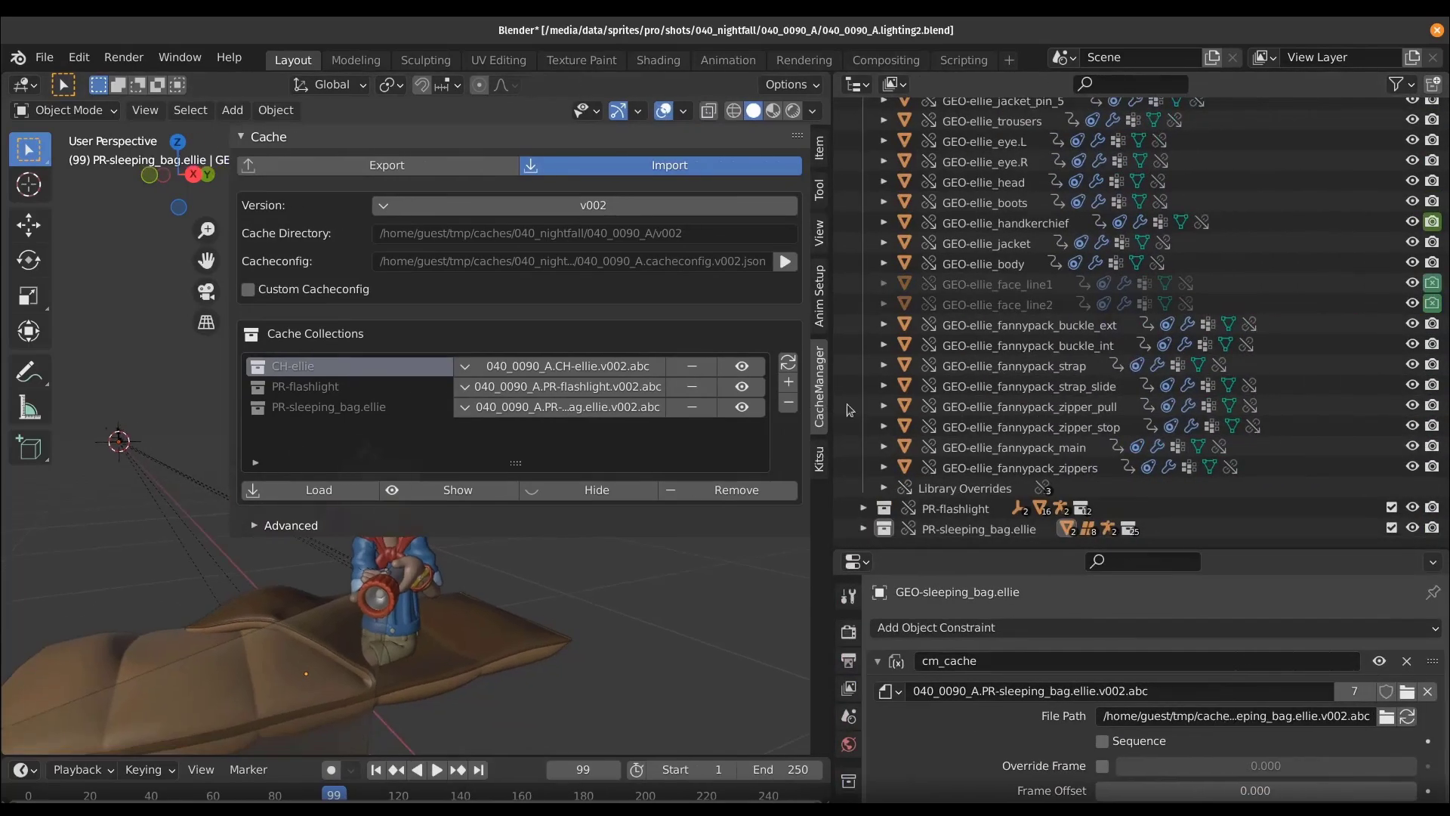
click(996, 284)
Play the animation briefly, select GEO-ellie_handkerchief, and scrub to frame 134.
drag(416, 756, 415, 693)
key(space)
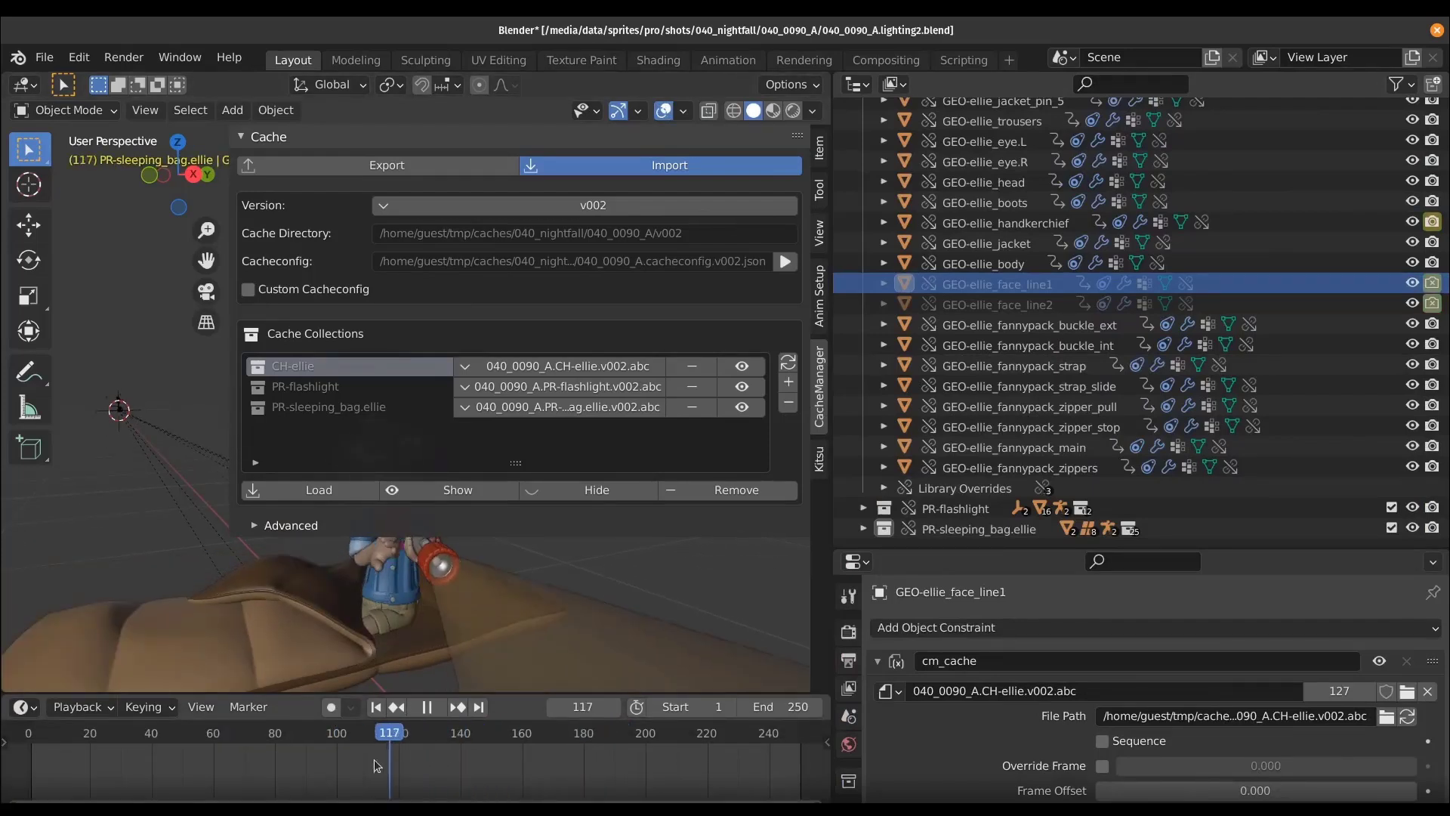
key(Escape)
click(997, 305)
click(1009, 222)
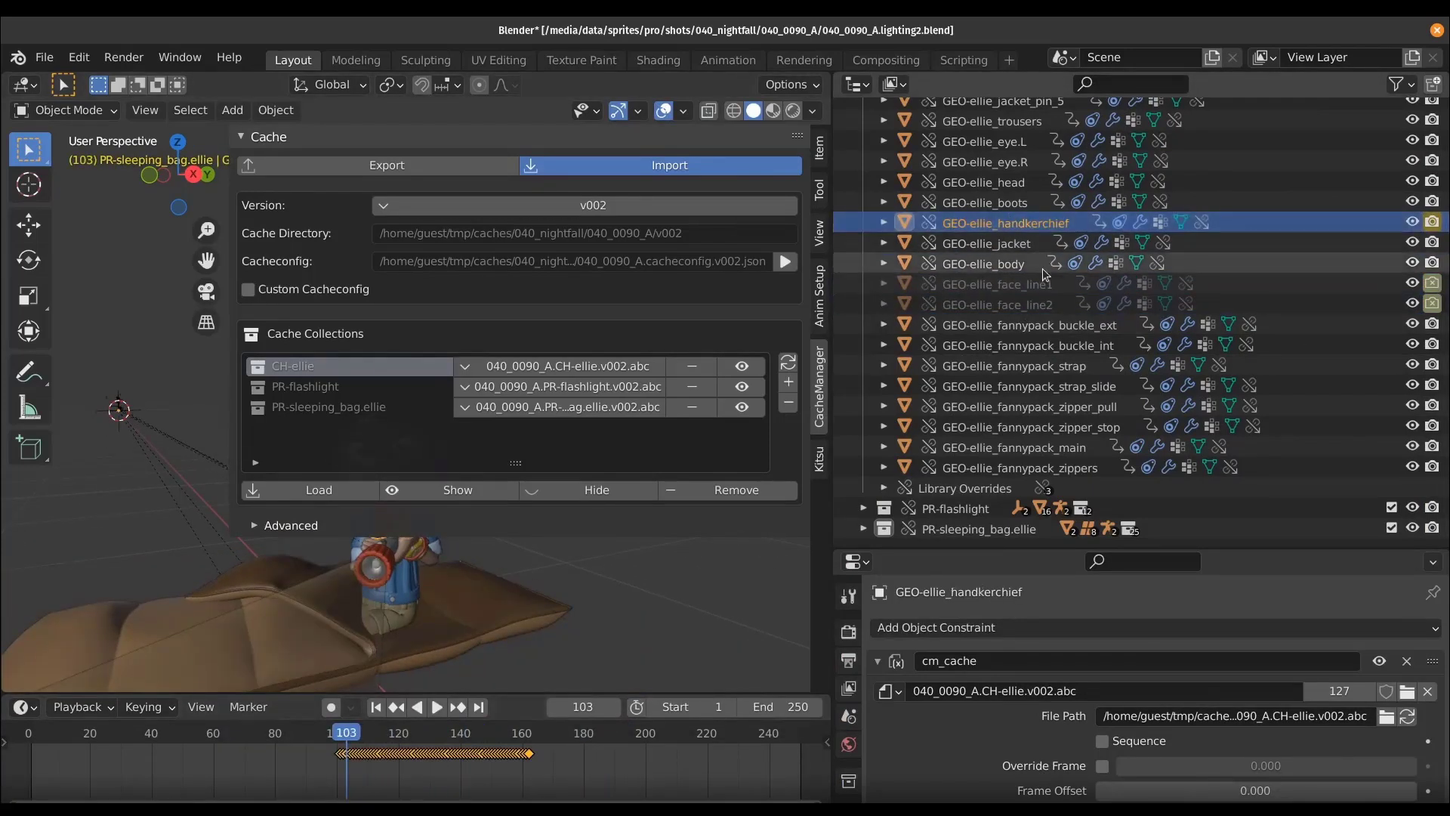
drag(346, 732, 443, 732)
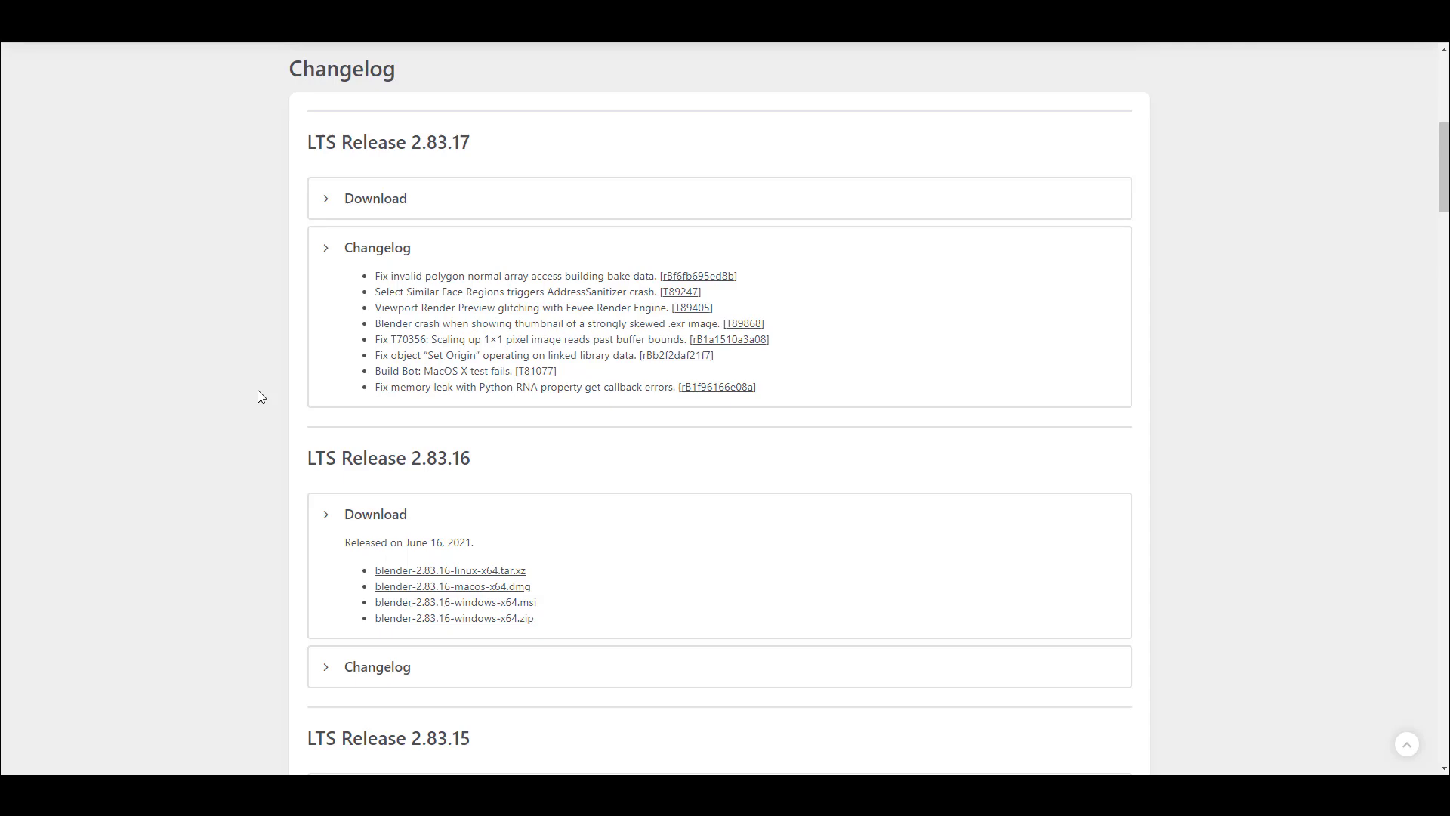
Open Blender 2.83 LTS in the Microsoft Store, then return to the download list.
scroll(234, 387, up, 4)
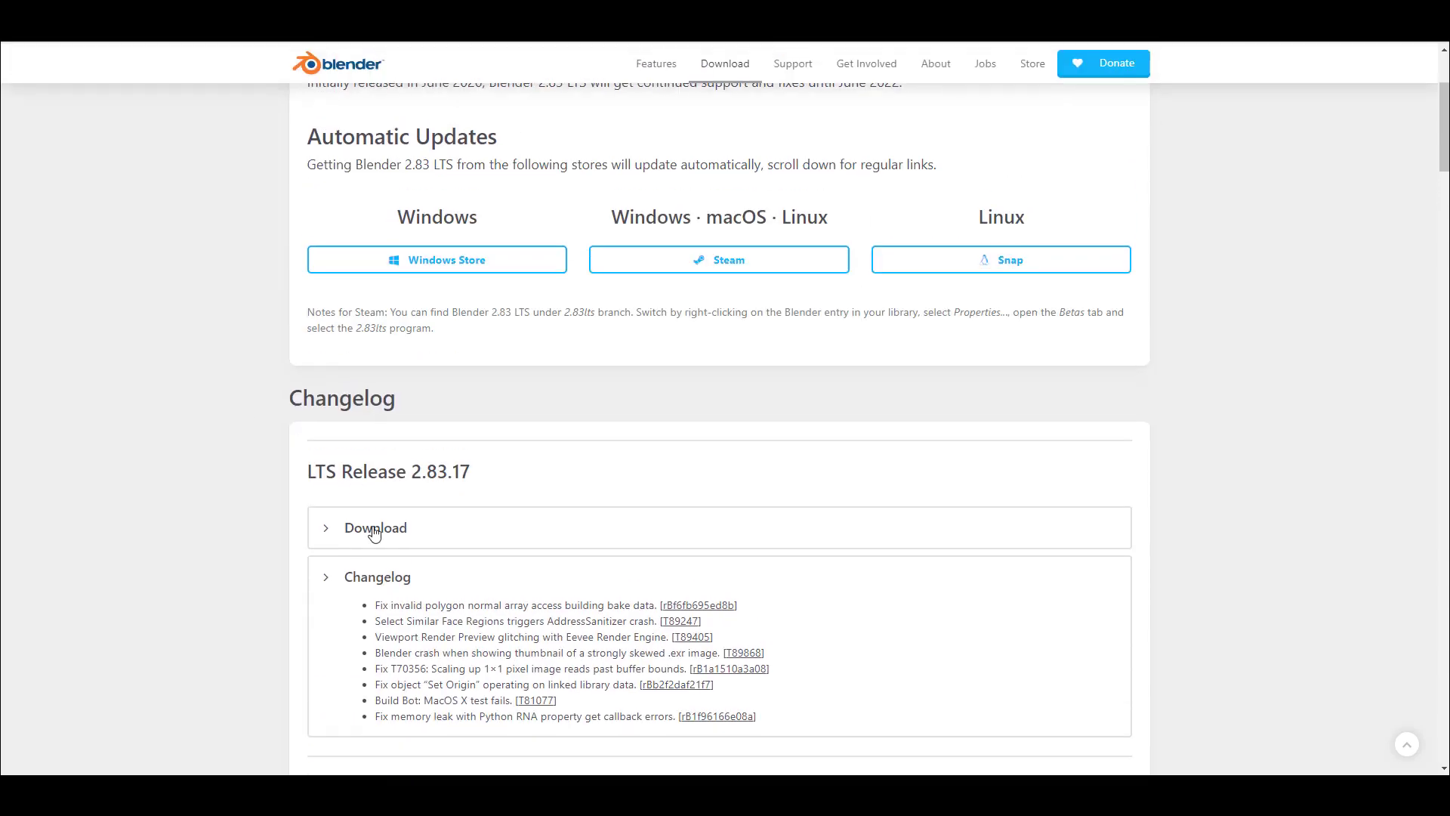
click(447, 259)
scroll(210, 411, down, 4)
scroll(209, 411, down, 1)
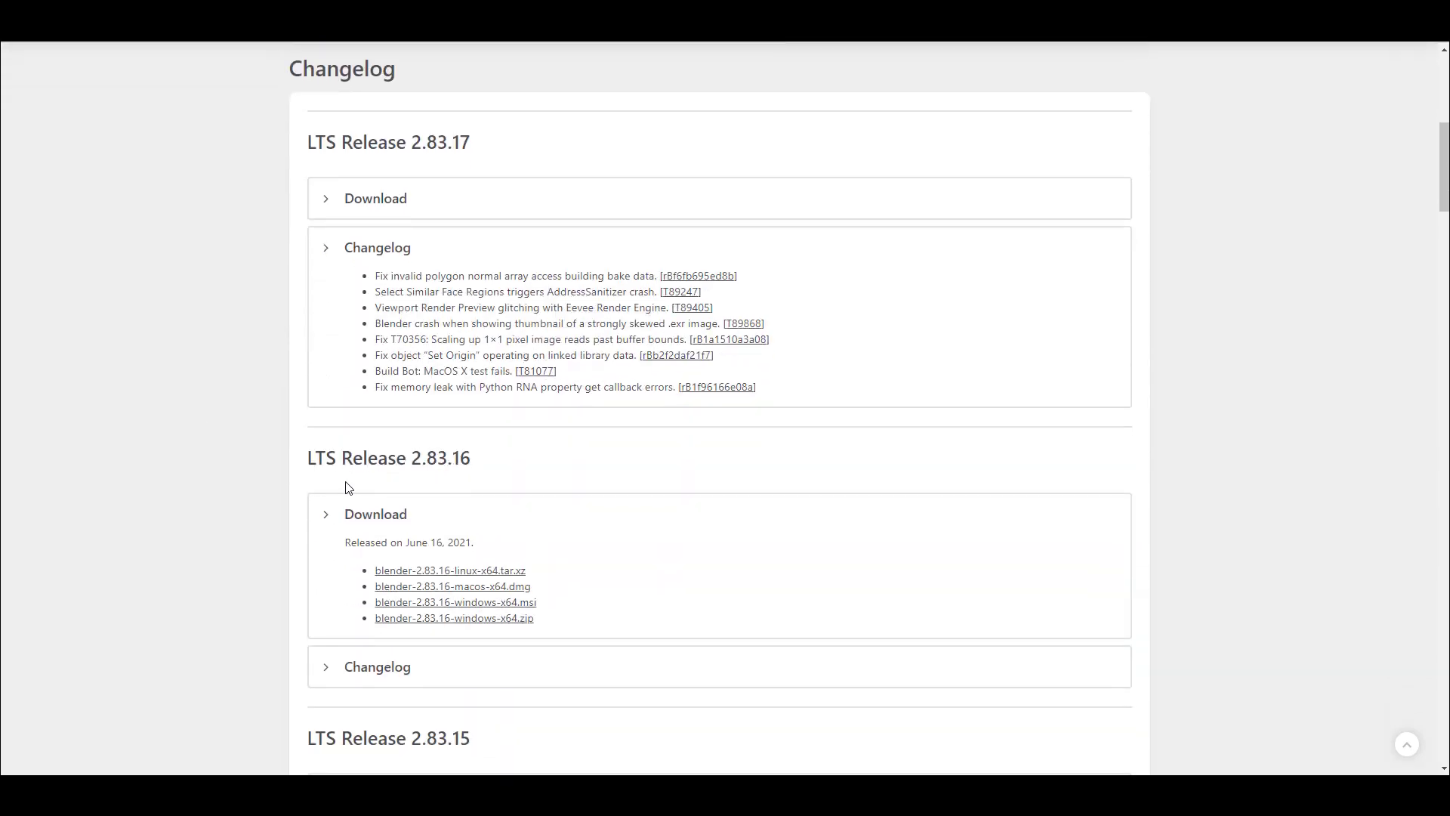
Expand the LTS Release 2.83.17 download links and scroll through the older 2.83 releases.
click(336, 213)
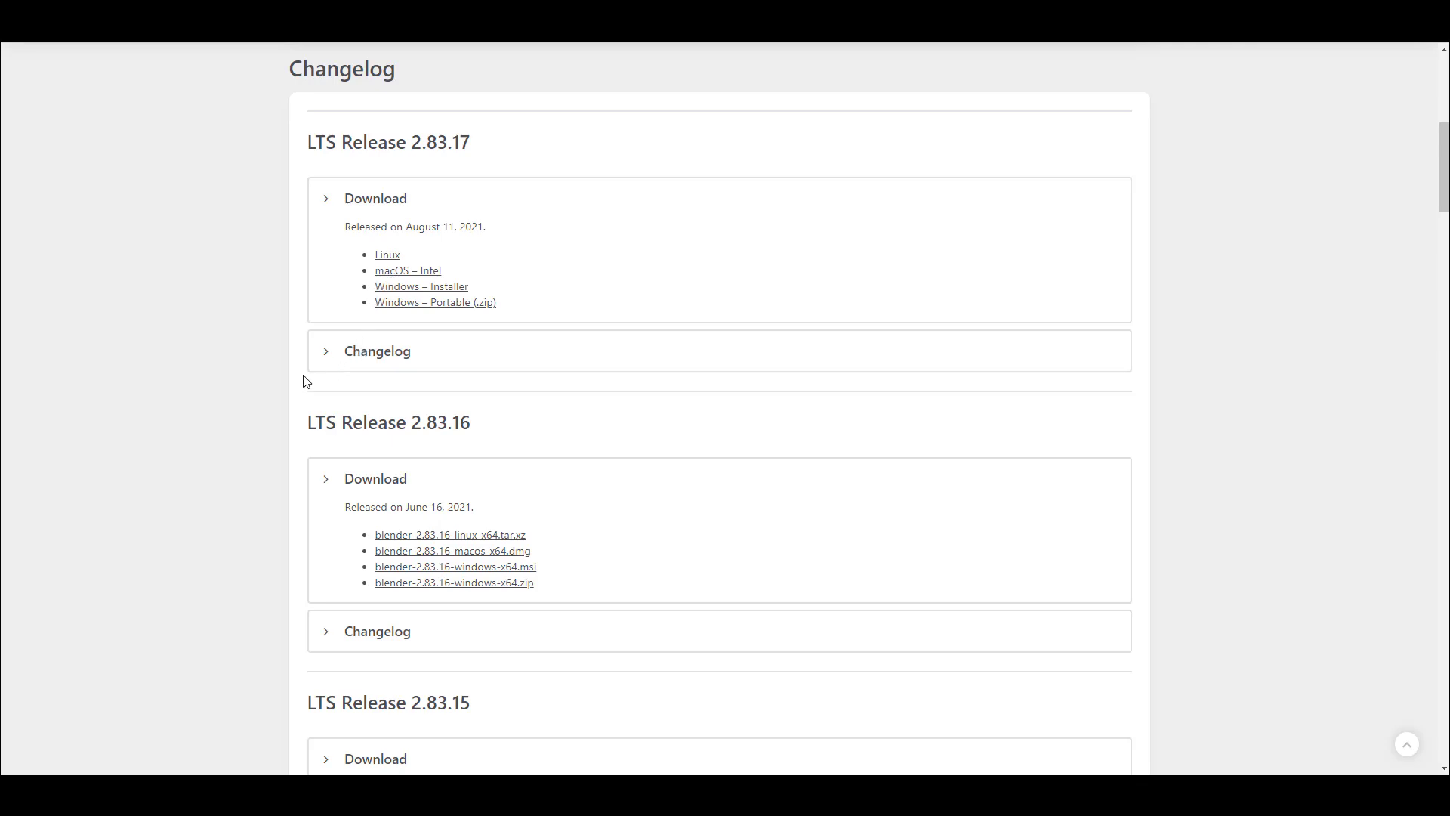
scroll(305, 381, down, 2)
scroll(305, 380, down, 2)
scroll(305, 380, down, 10)
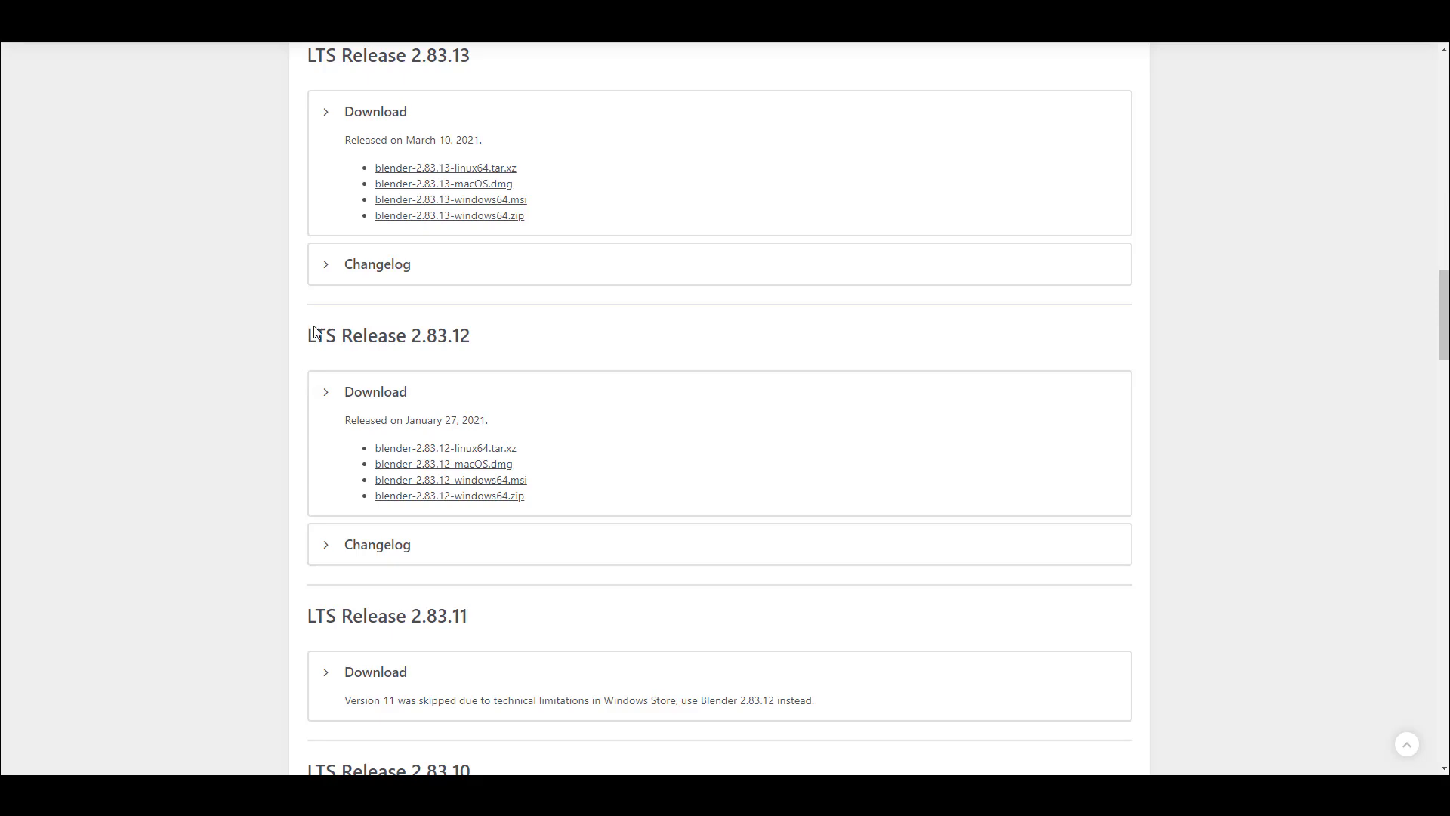
scroll(316, 336, down, 20)
scroll(315, 336, down, 10)
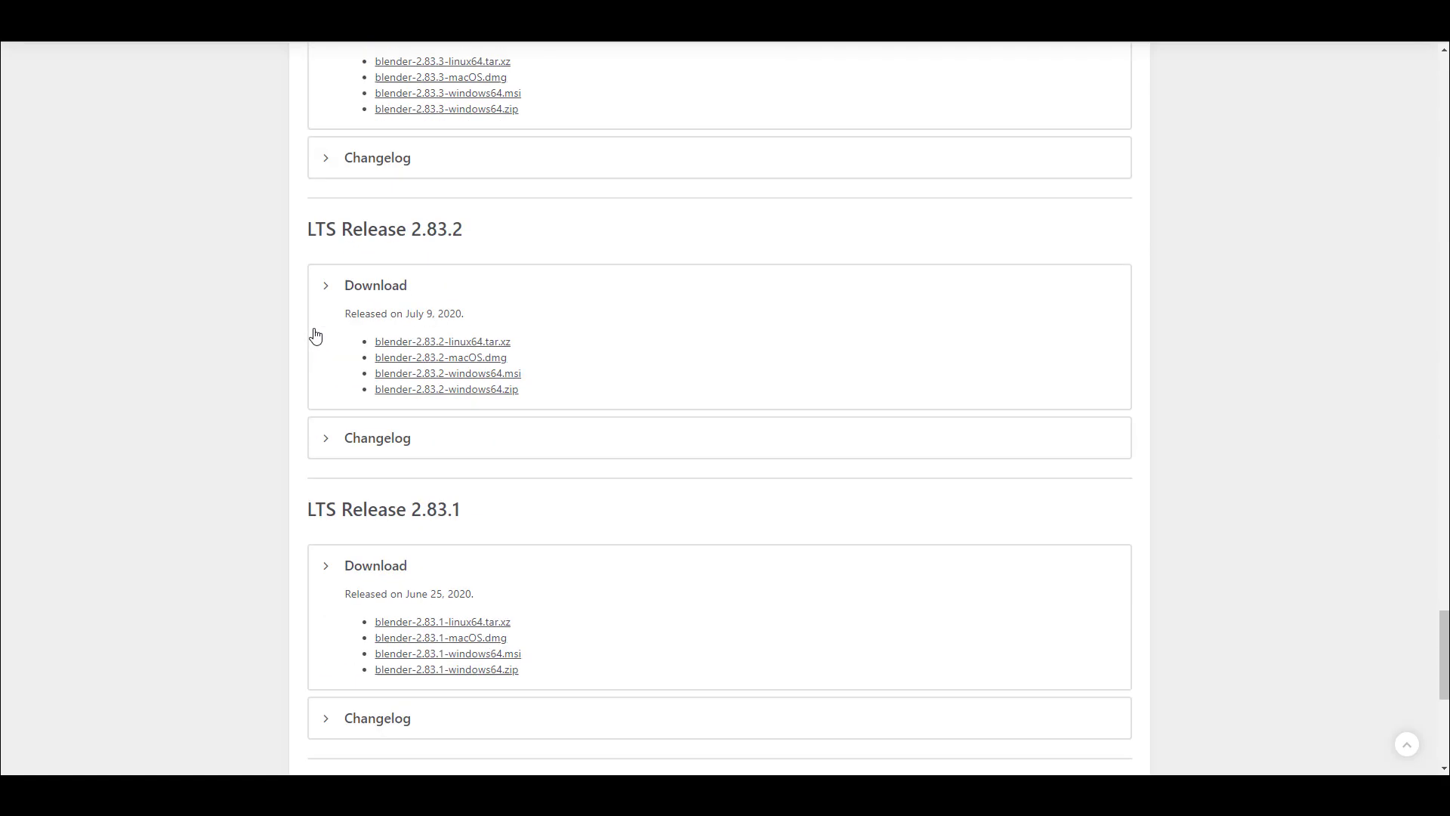
scroll(235, 341, up, 20)
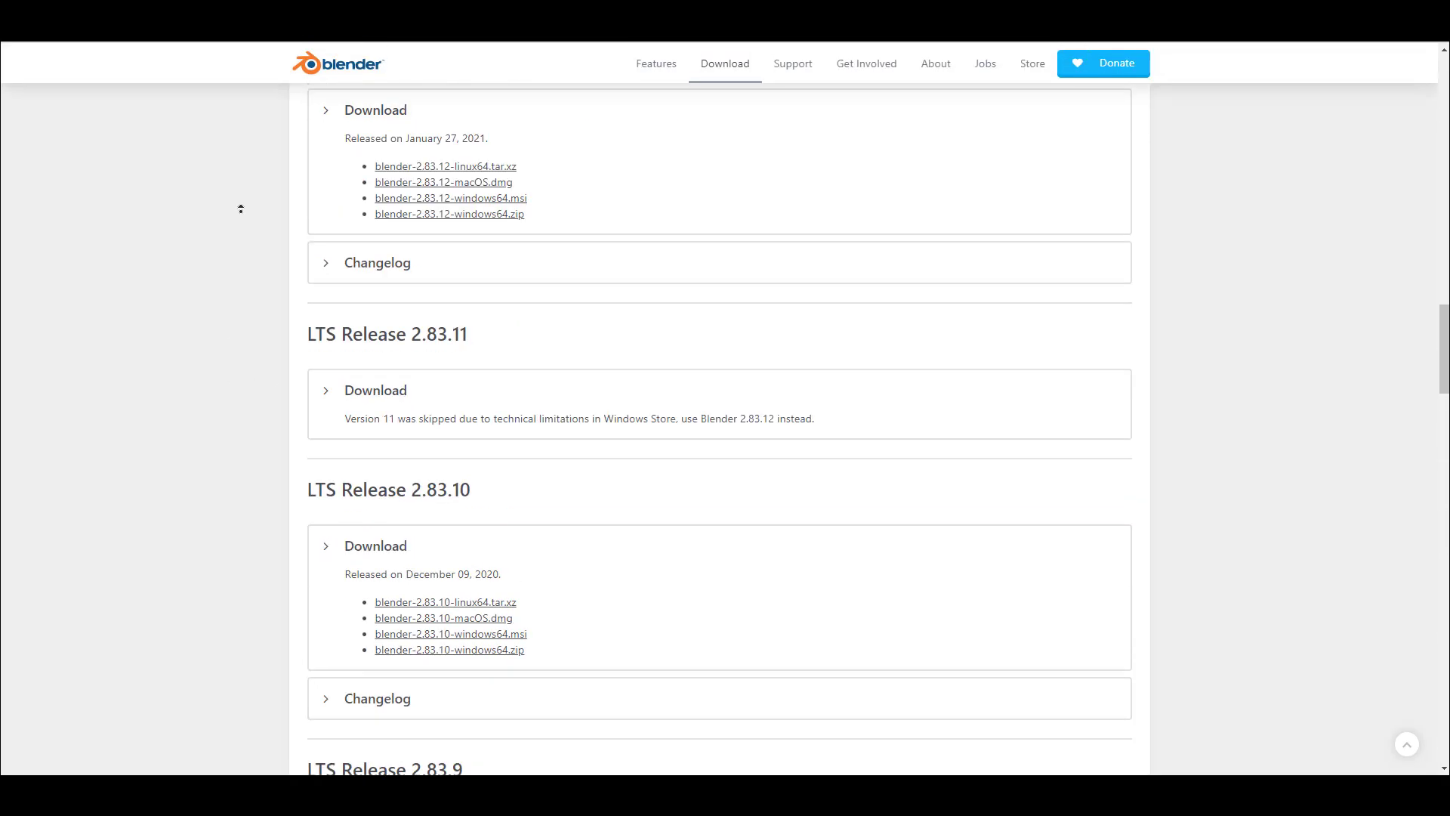
scroll(240, 211, up, 3)
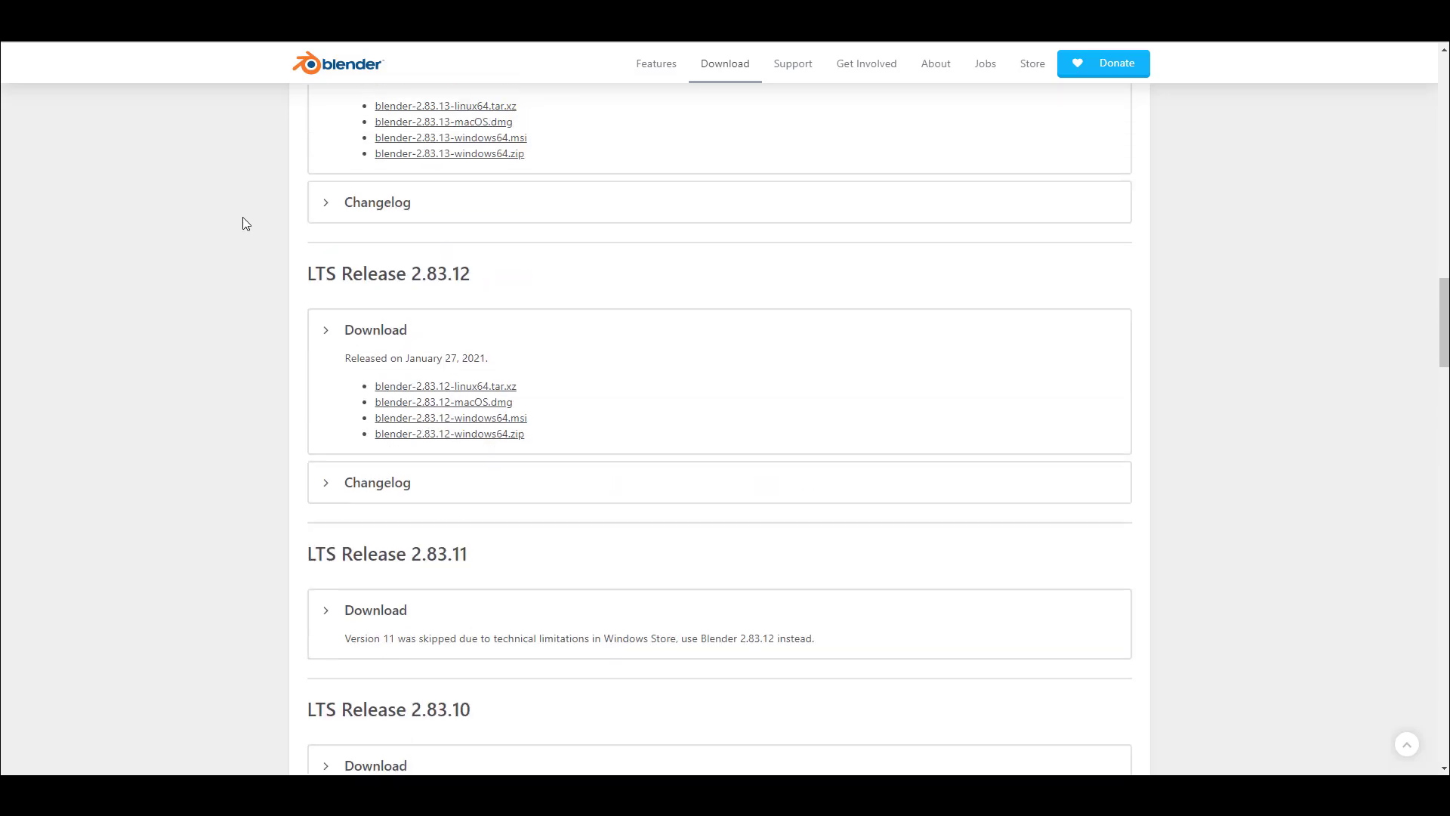
scroll(242, 222, up, 20)
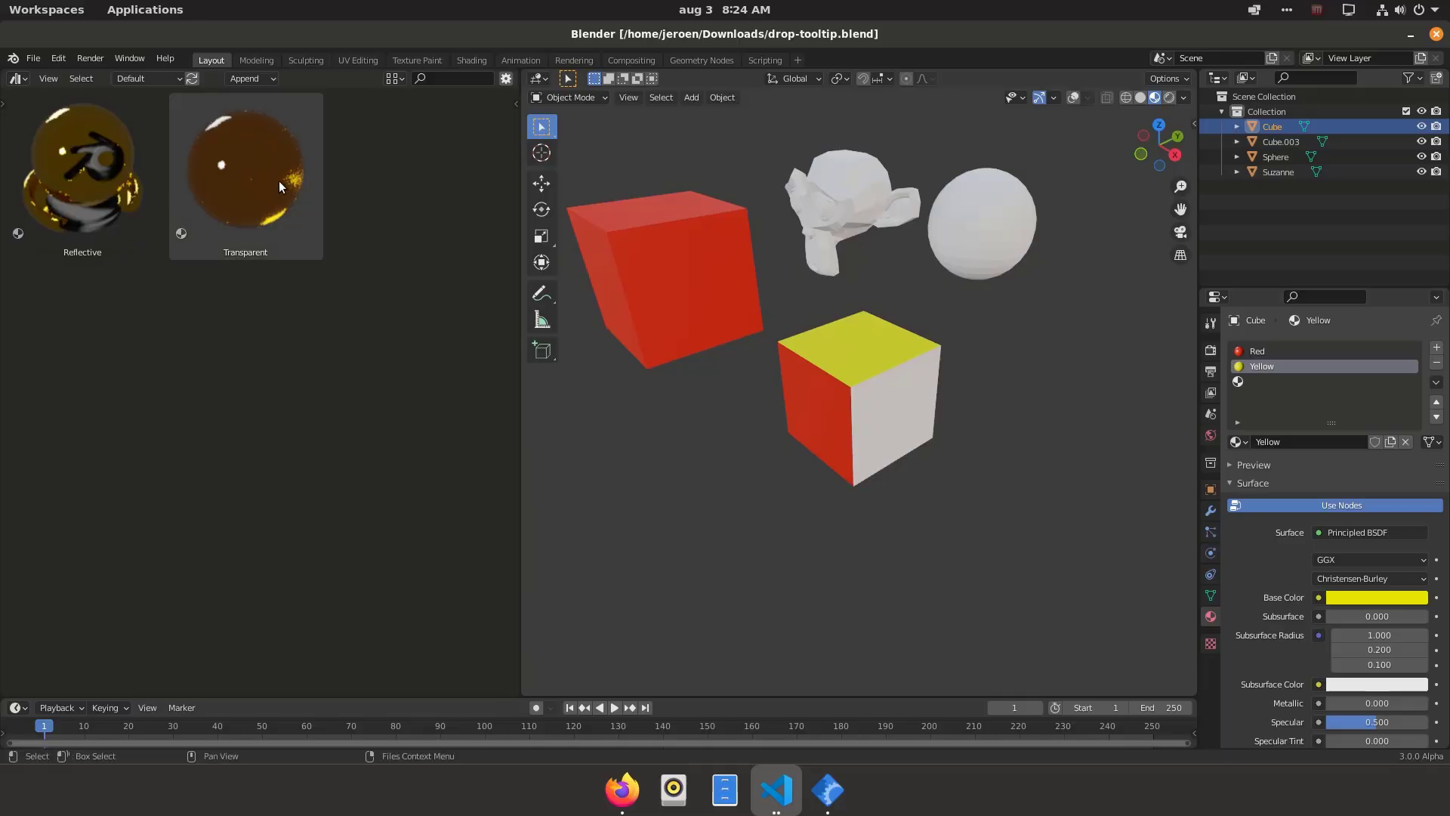
Drag the Reflective material asset from the Asset Browser over the sphere.
drag(83, 174, 854, 378)
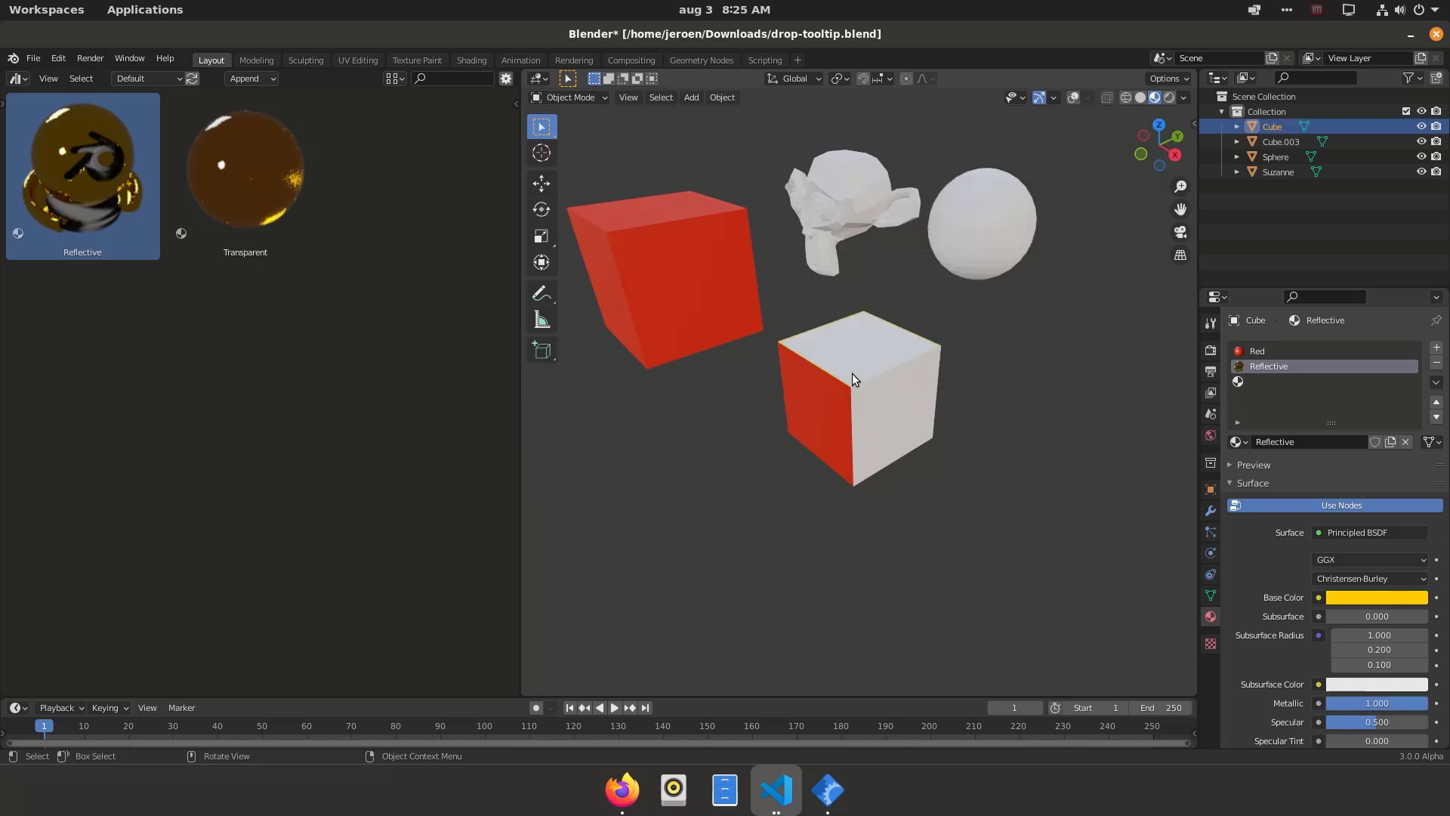
Drop Reflective onto the cube's yellow faces, then quit the drop-tooltip file for a default scene.
drag(250, 178, 832, 192)
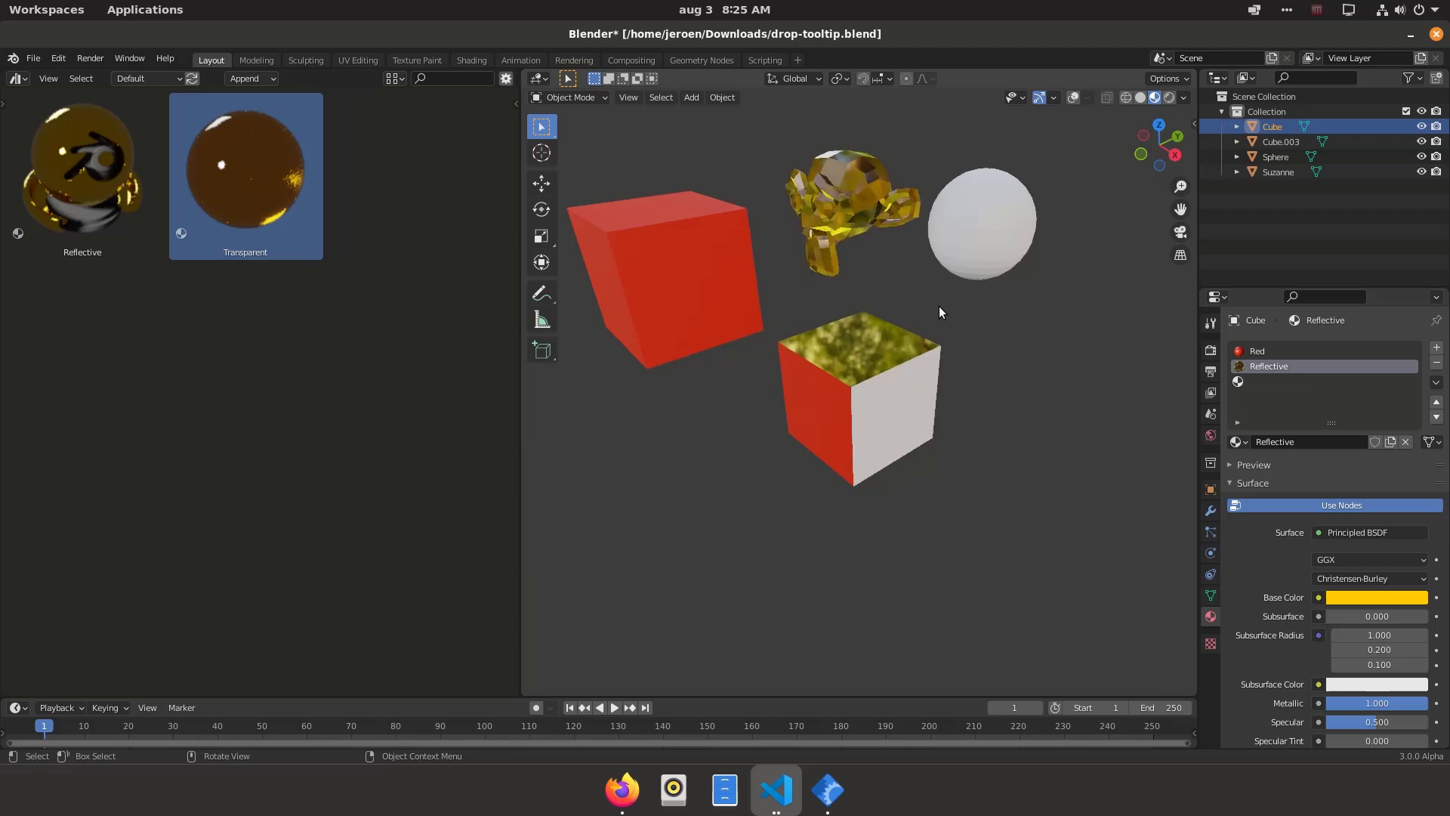
key(ctrl+q)
key(Escape)
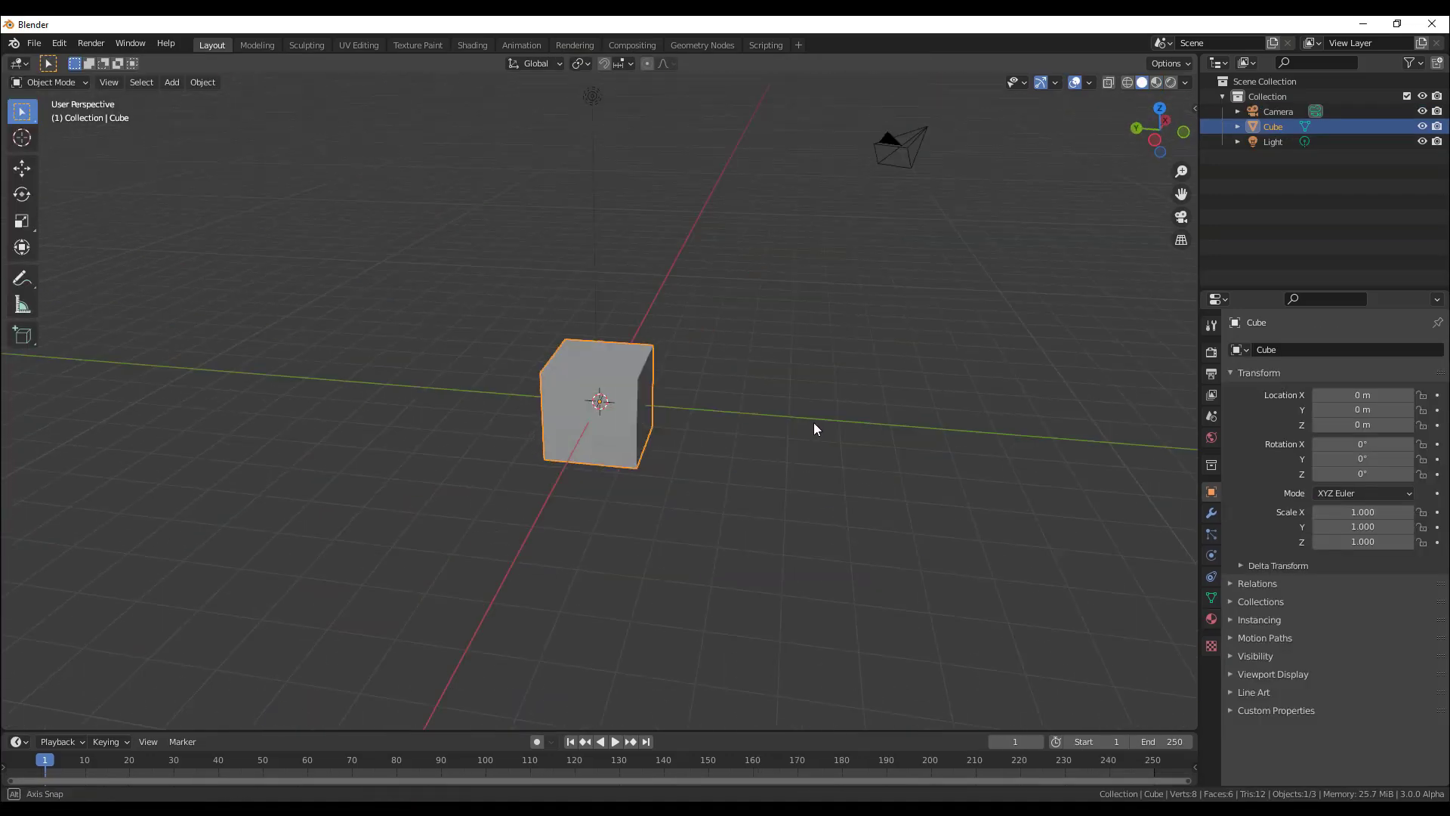
middle_drag(814, 429, 410, 423)
In Edit Mode, enable face normal overlays on the cube and lengthen them to size 1.10.
key(Tab)
scroll(1042, 138, up, 3)
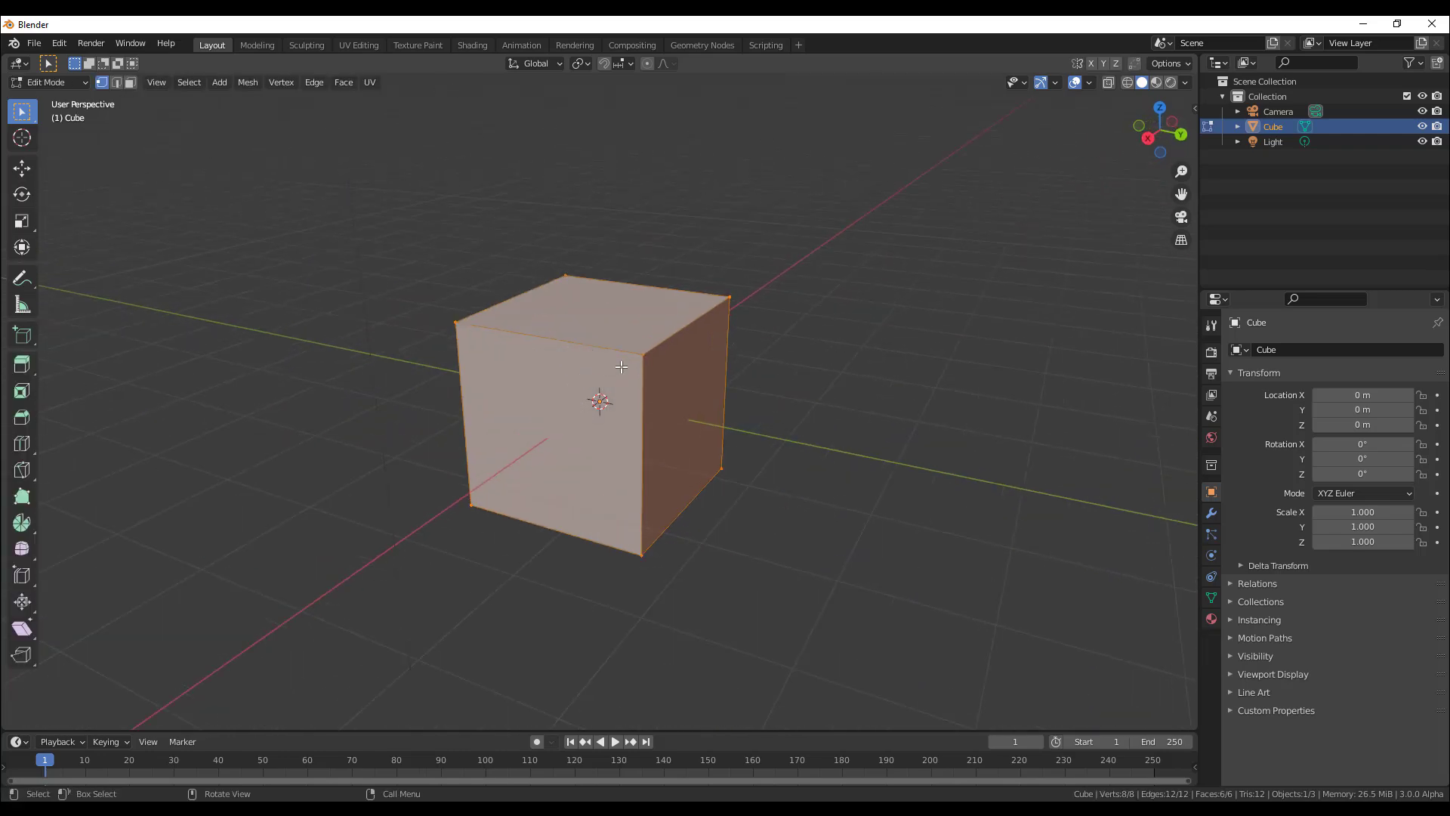
click(1089, 83)
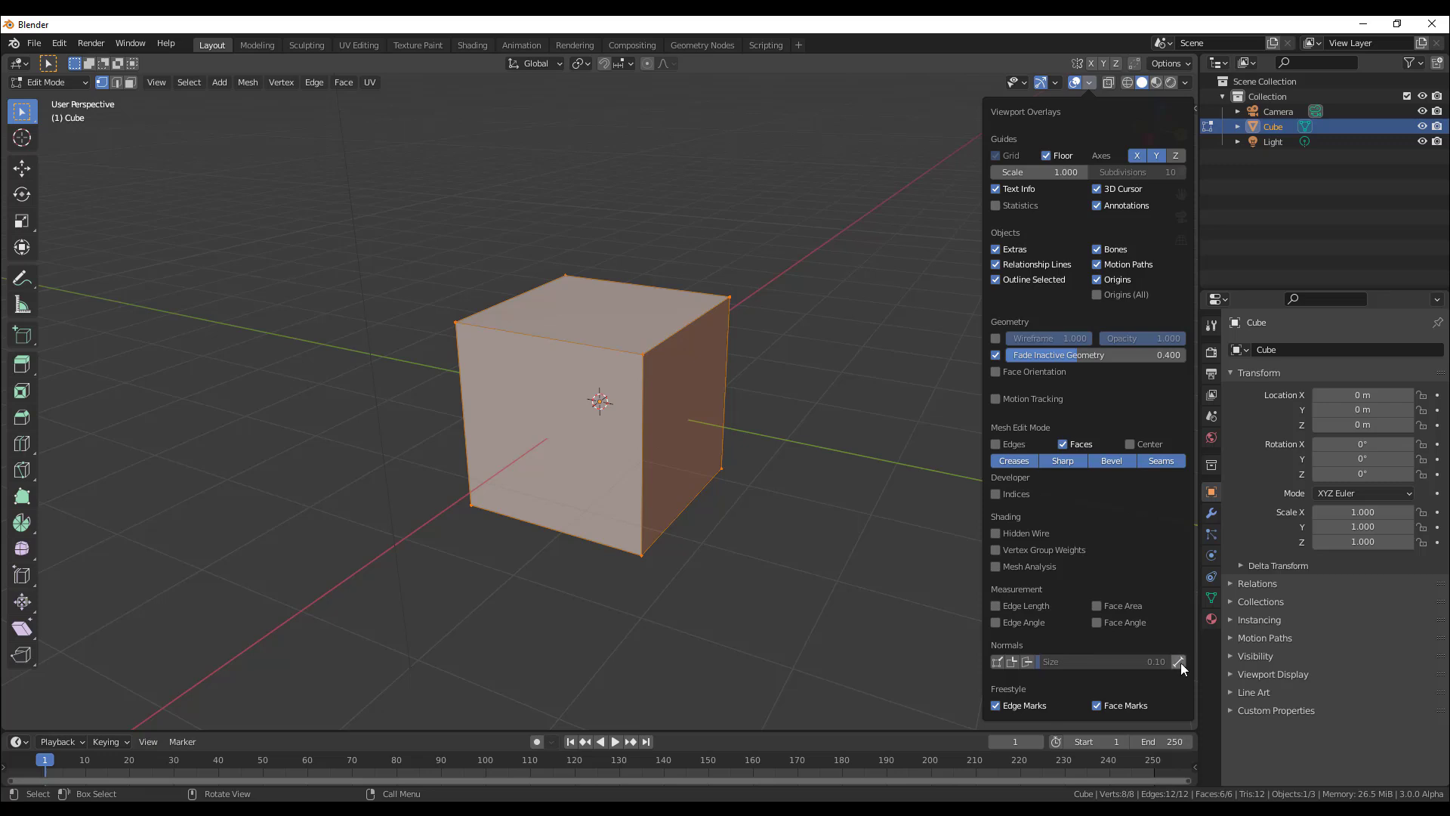
click(1027, 661)
drag(1053, 661, 1171, 661)
scroll(676, 496, down, 12)
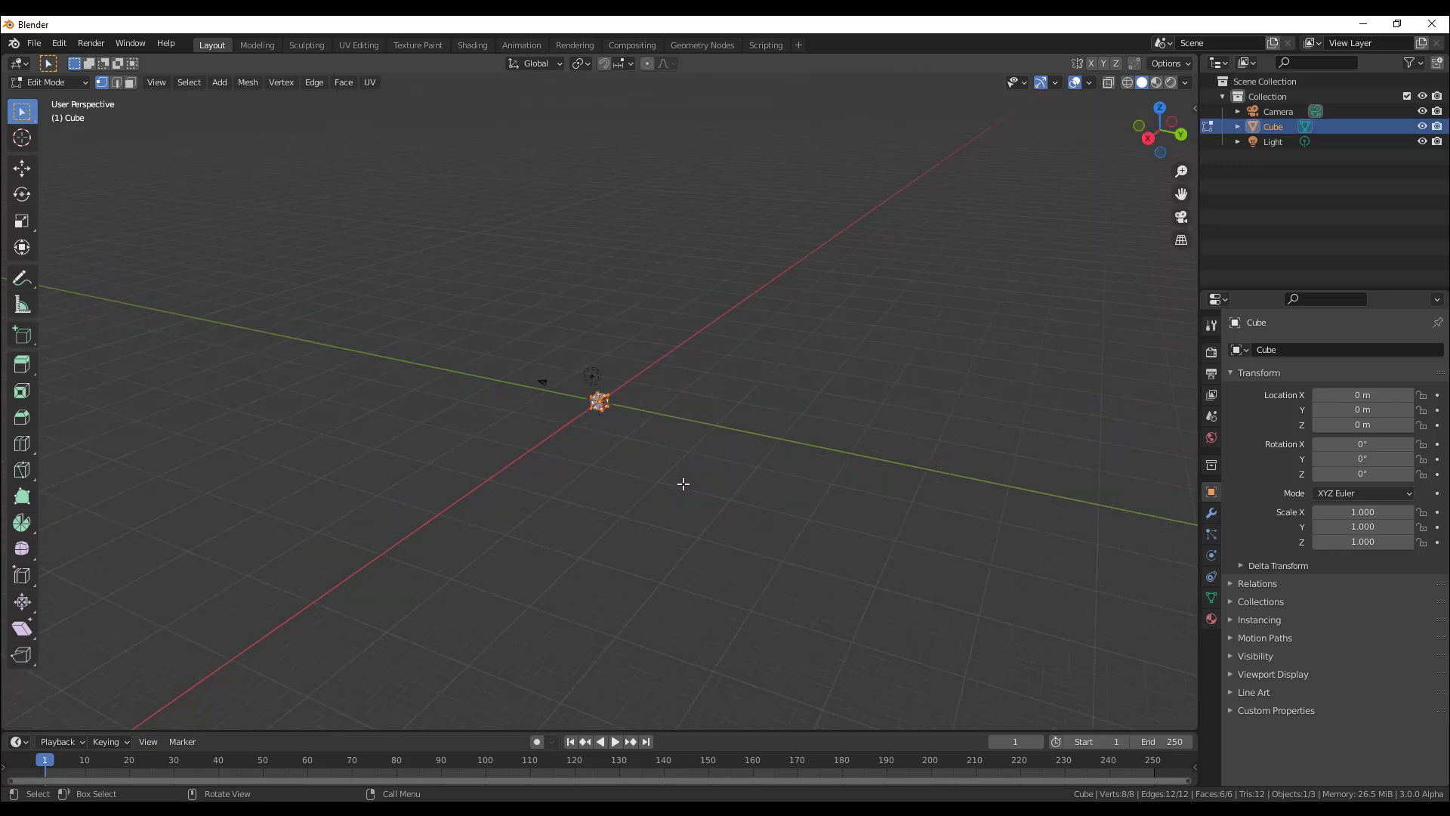
scroll(690, 401, down, 6)
scroll(680, 421, up, 7)
Turn on the Statistics overlay and return the cube to Object Mode.
click(1089, 84)
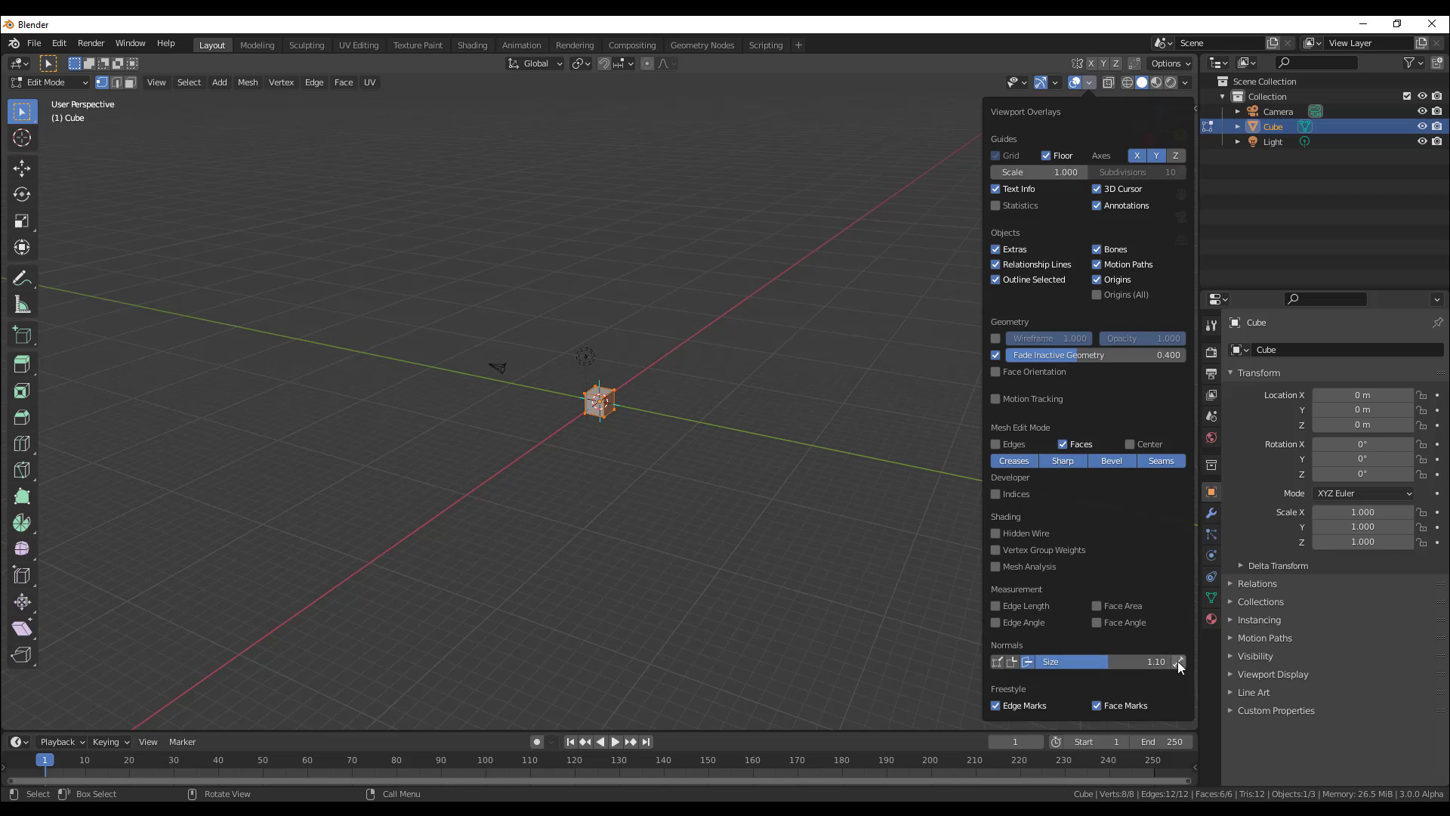
scroll(590, 320, up, 5)
scroll(591, 320, up, 3)
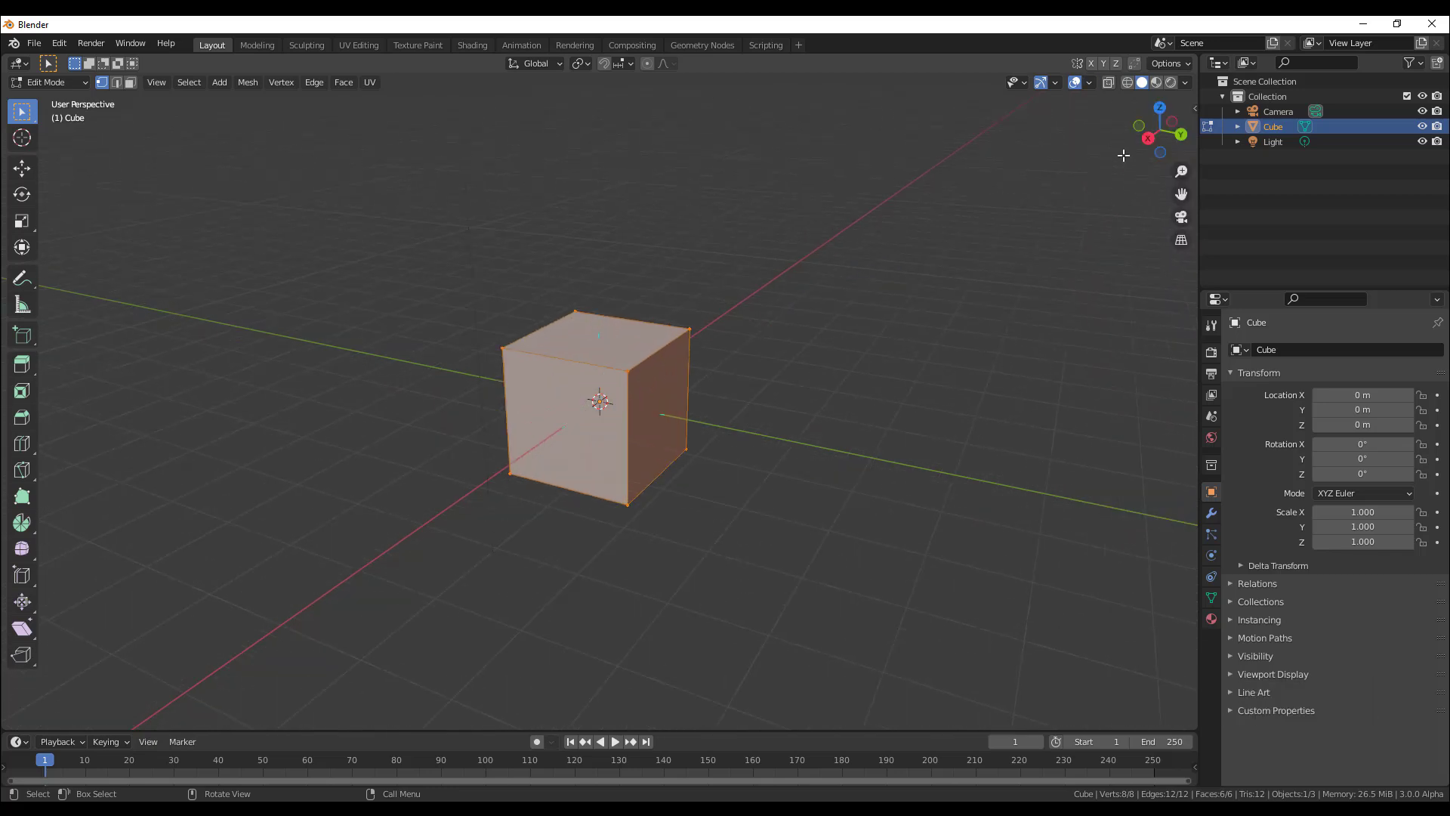
click(1089, 83)
click(1090, 83)
scroll(811, 428, down, 6)
scroll(811, 428, down, 3)
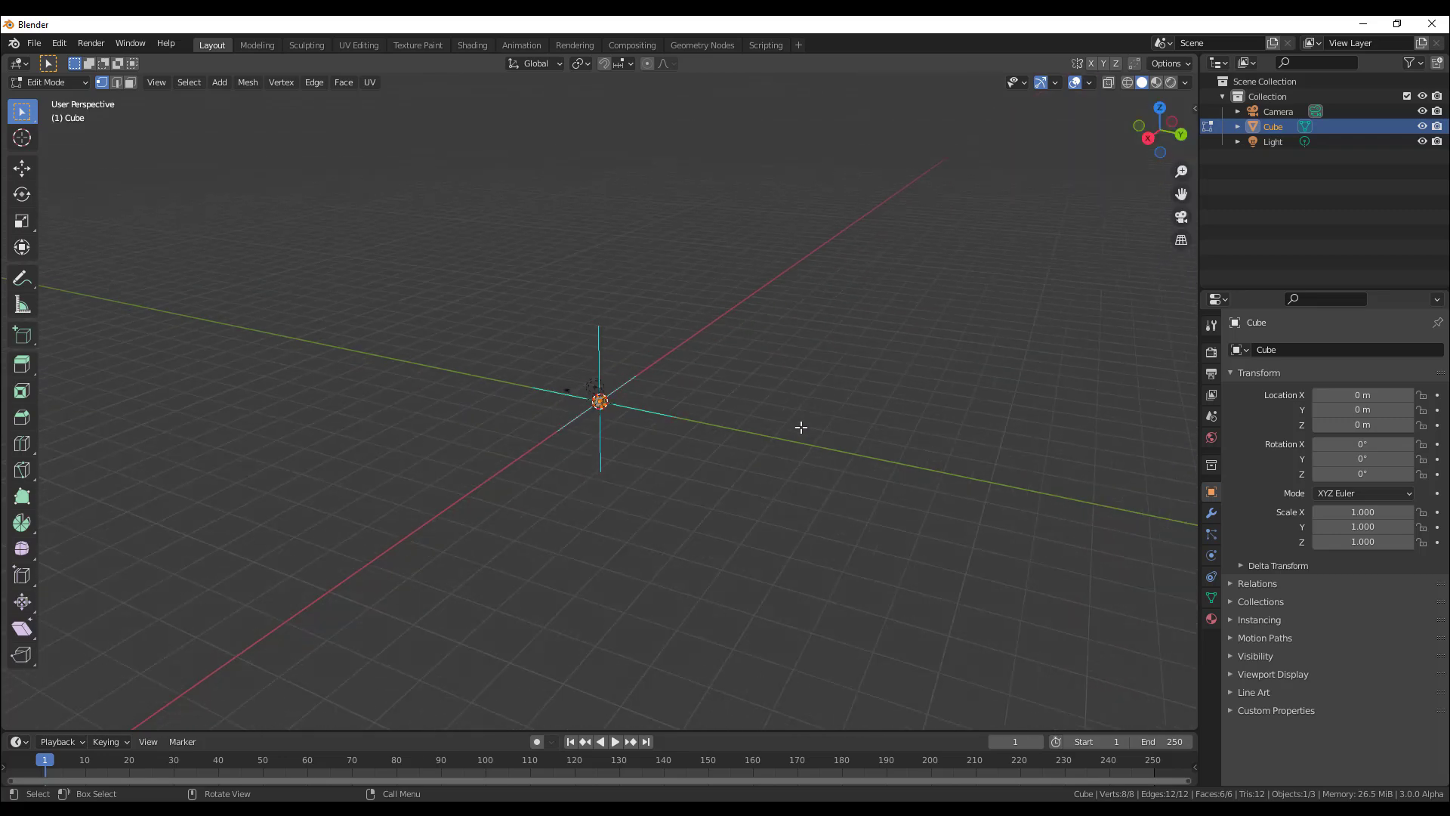
middle_drag(786, 395, 564, 422)
scroll(650, 366, up, 8)
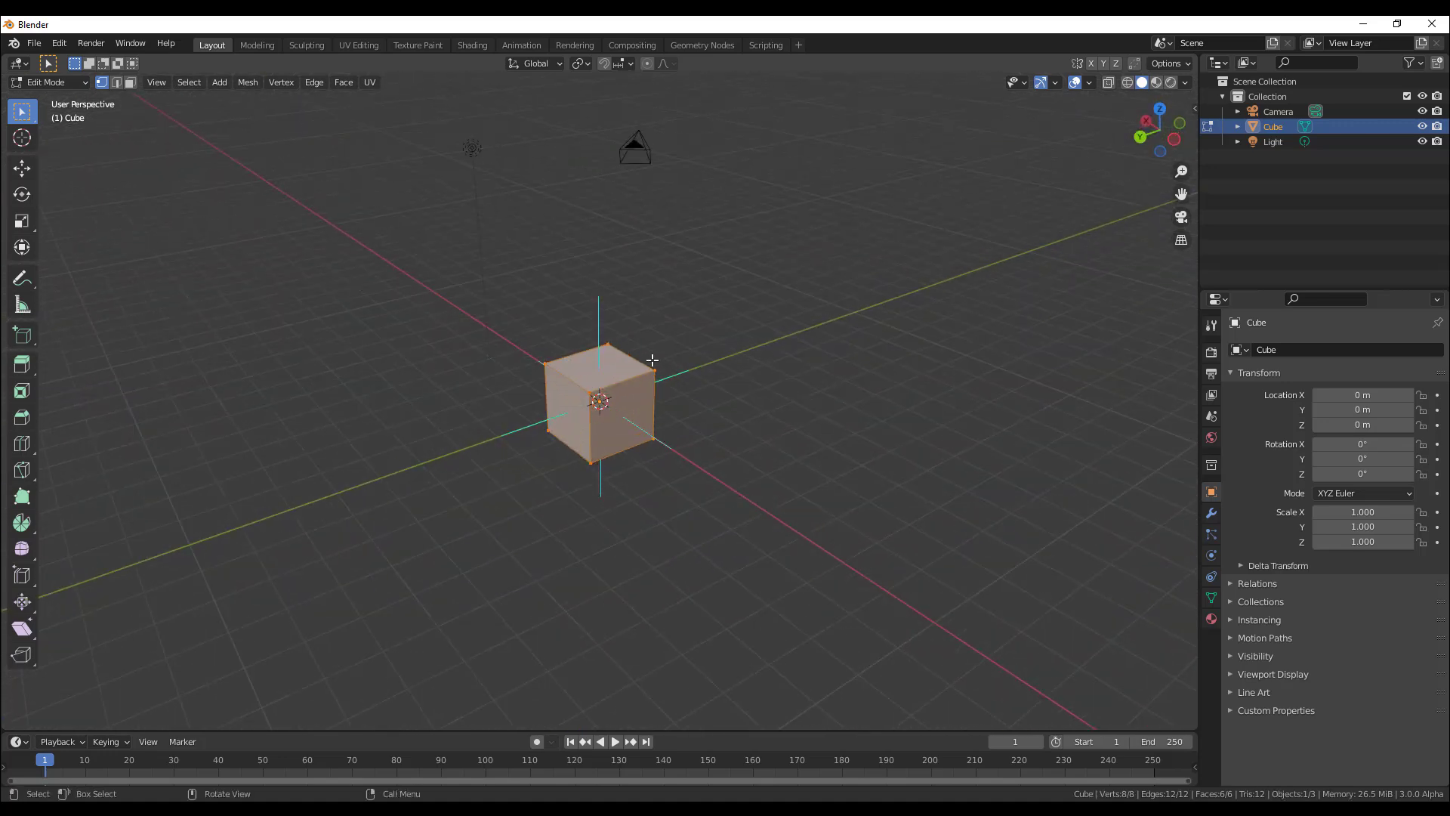
scroll(642, 415, down, 7)
scroll(638, 415, up, 5)
key(Tab)
scroll(630, 415, down, 5)
middle_drag(412, 485, 746, 542)
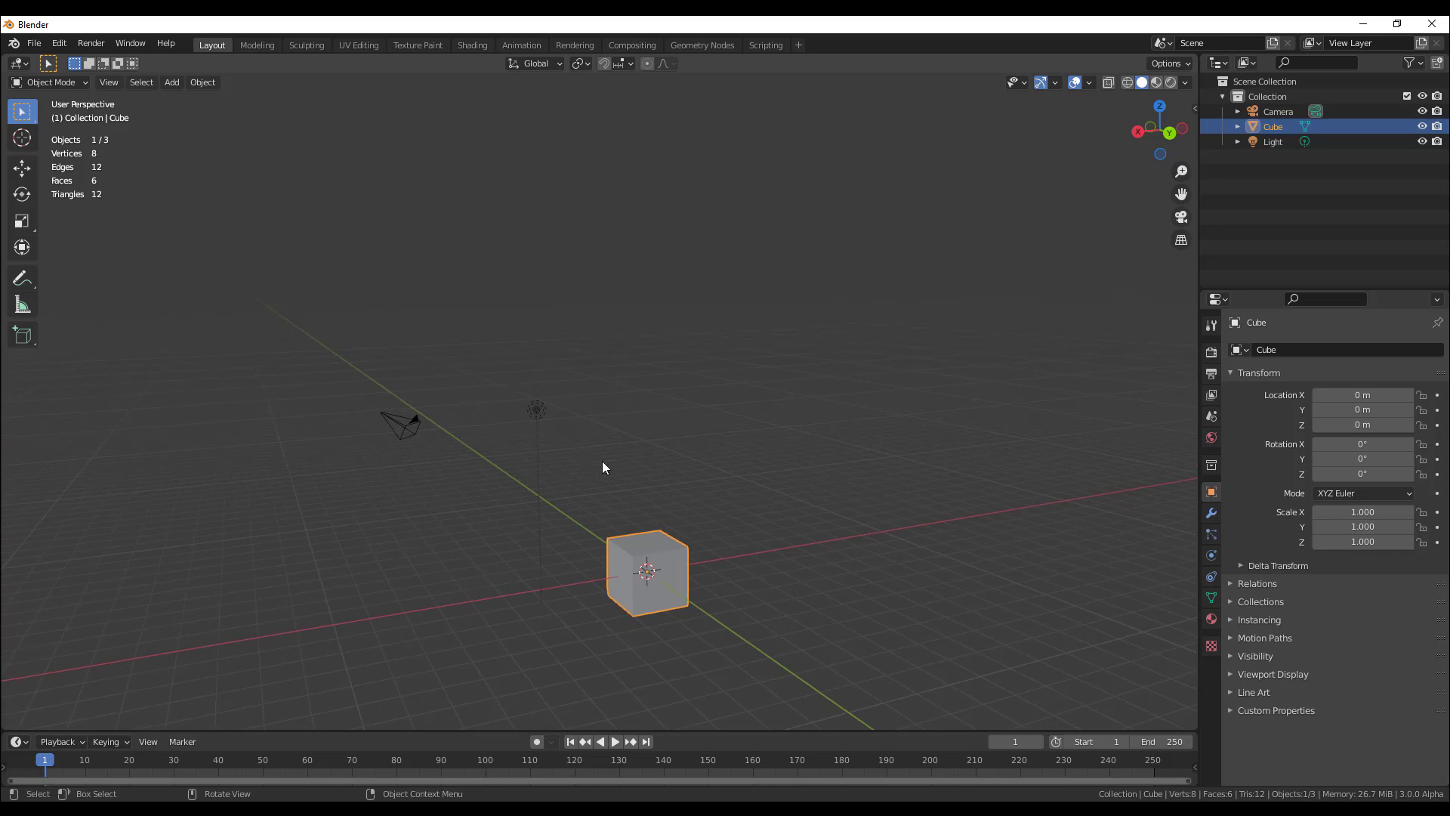
Duplicate the light five times, scattering Light.001 to Light.005 above the cube.
click(537, 410)
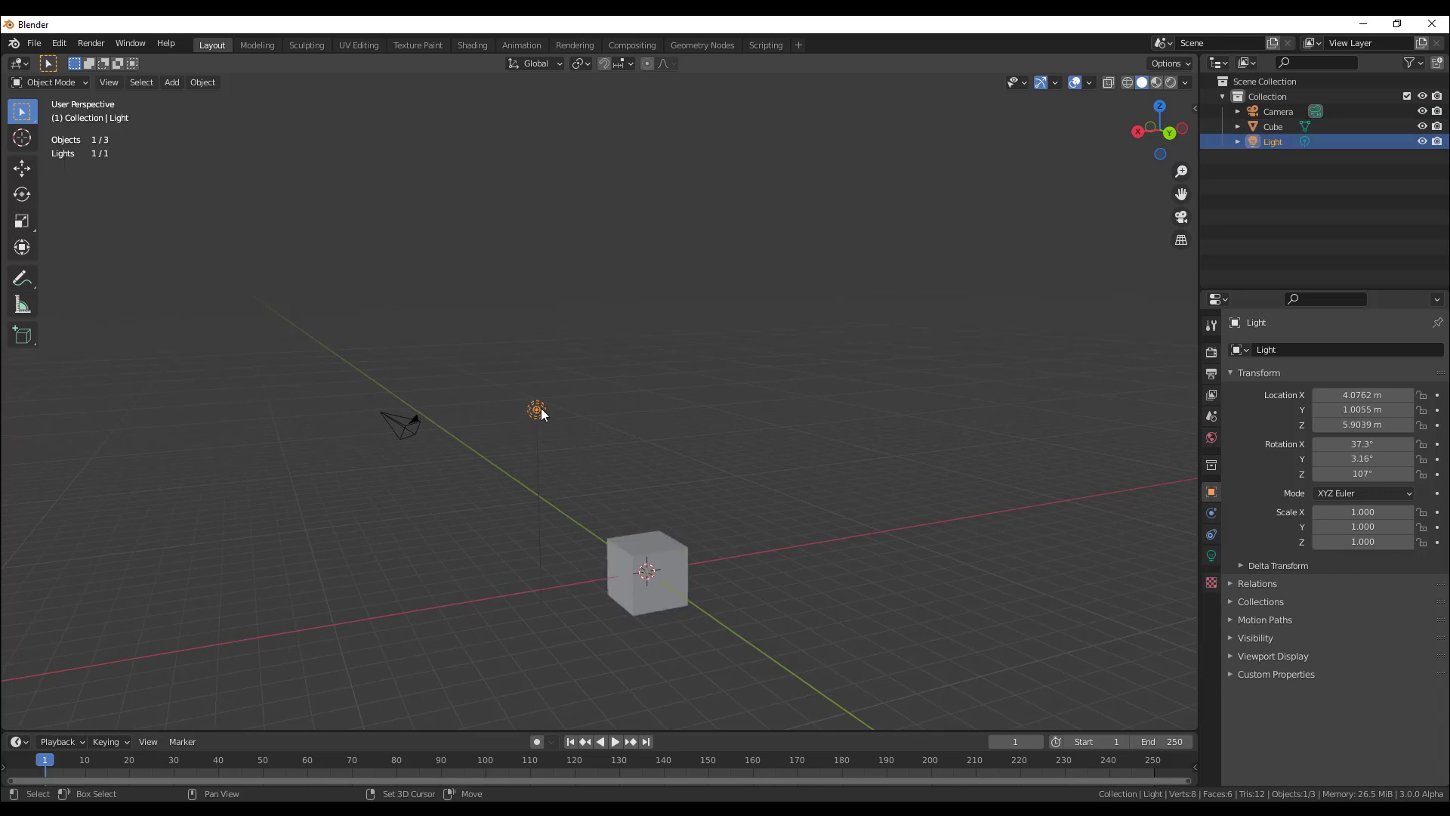
key(shift+d)
click(726, 420)
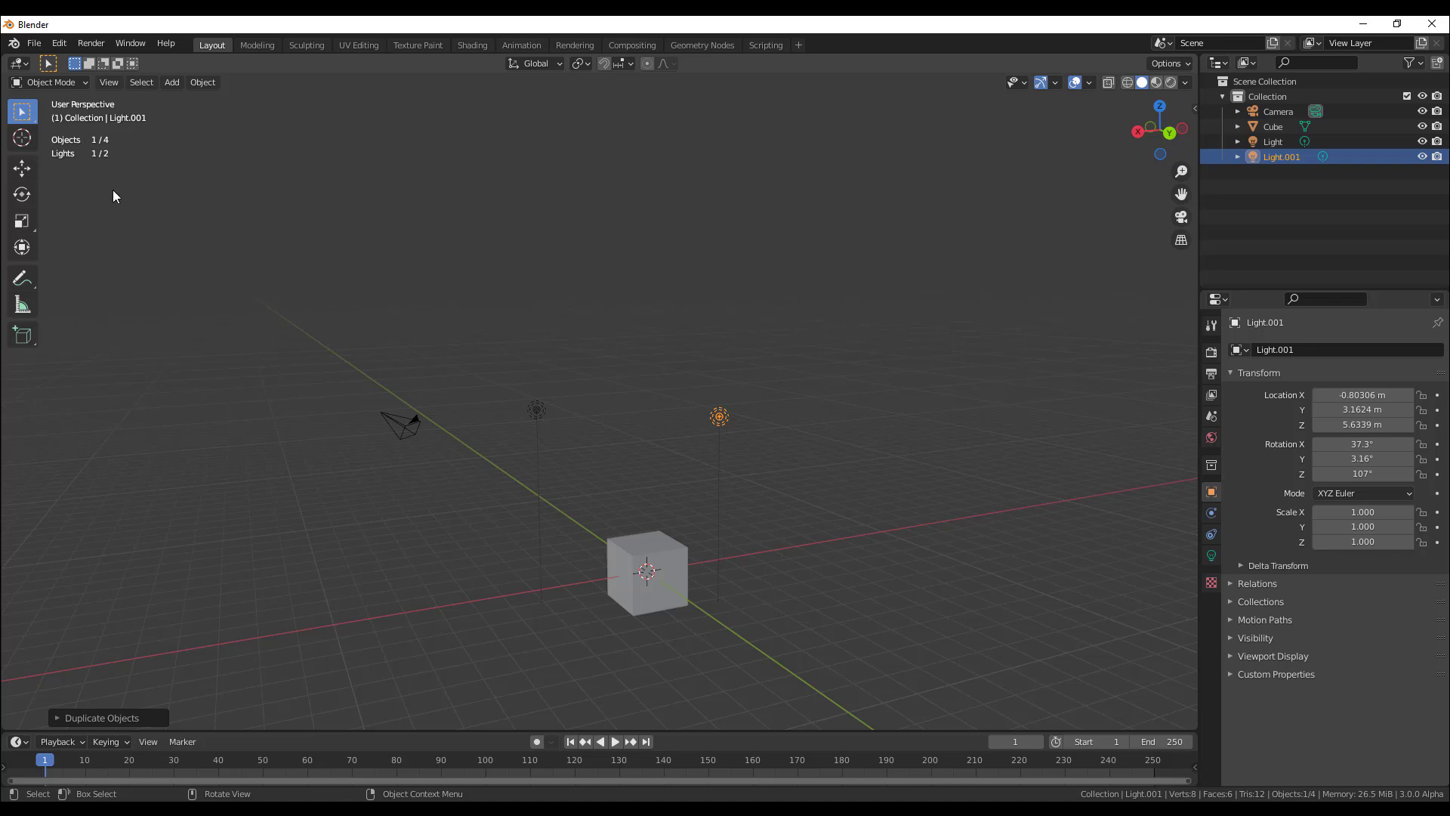
click(1088, 83)
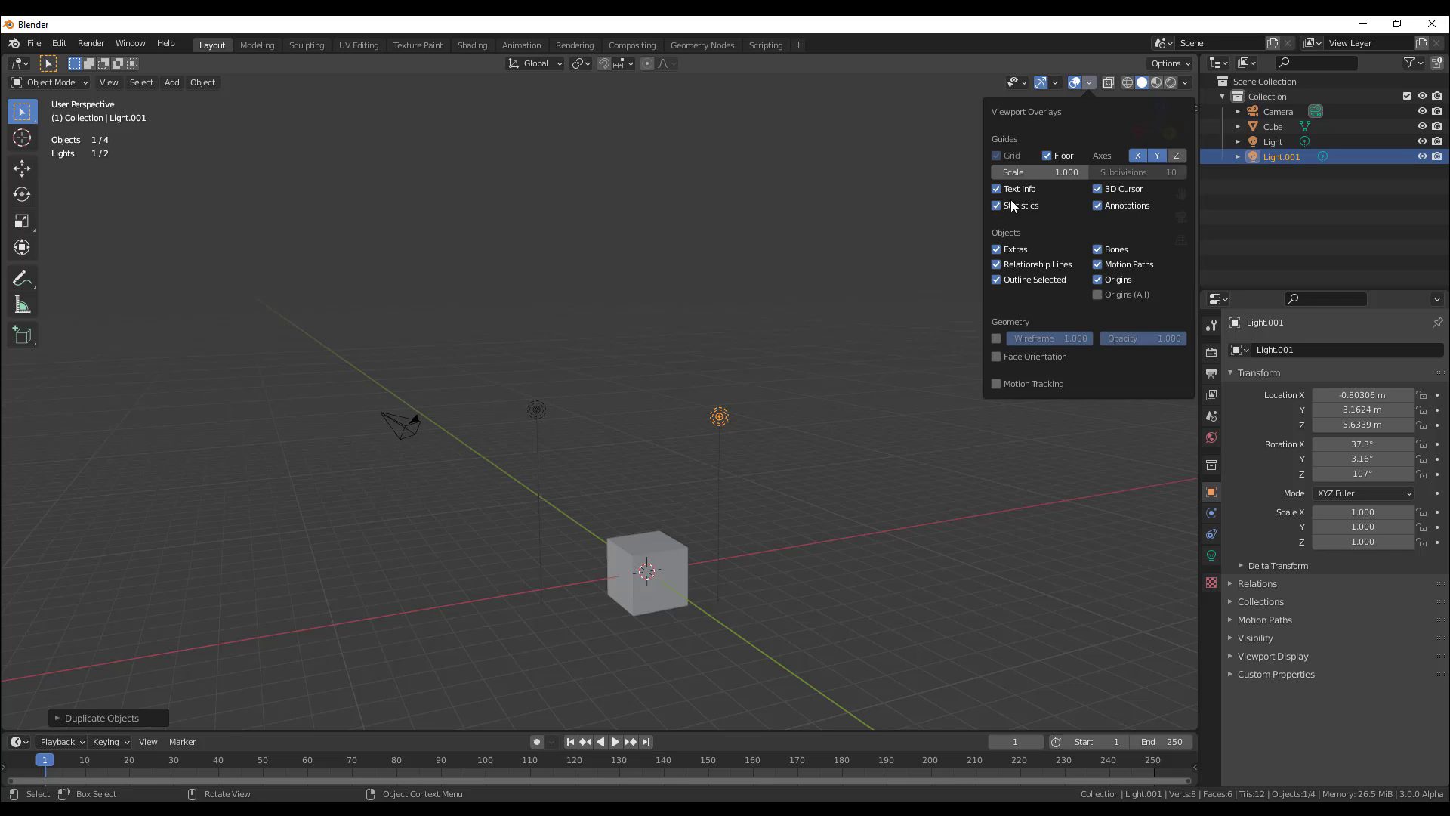
middle_drag(754, 473, 659, 442)
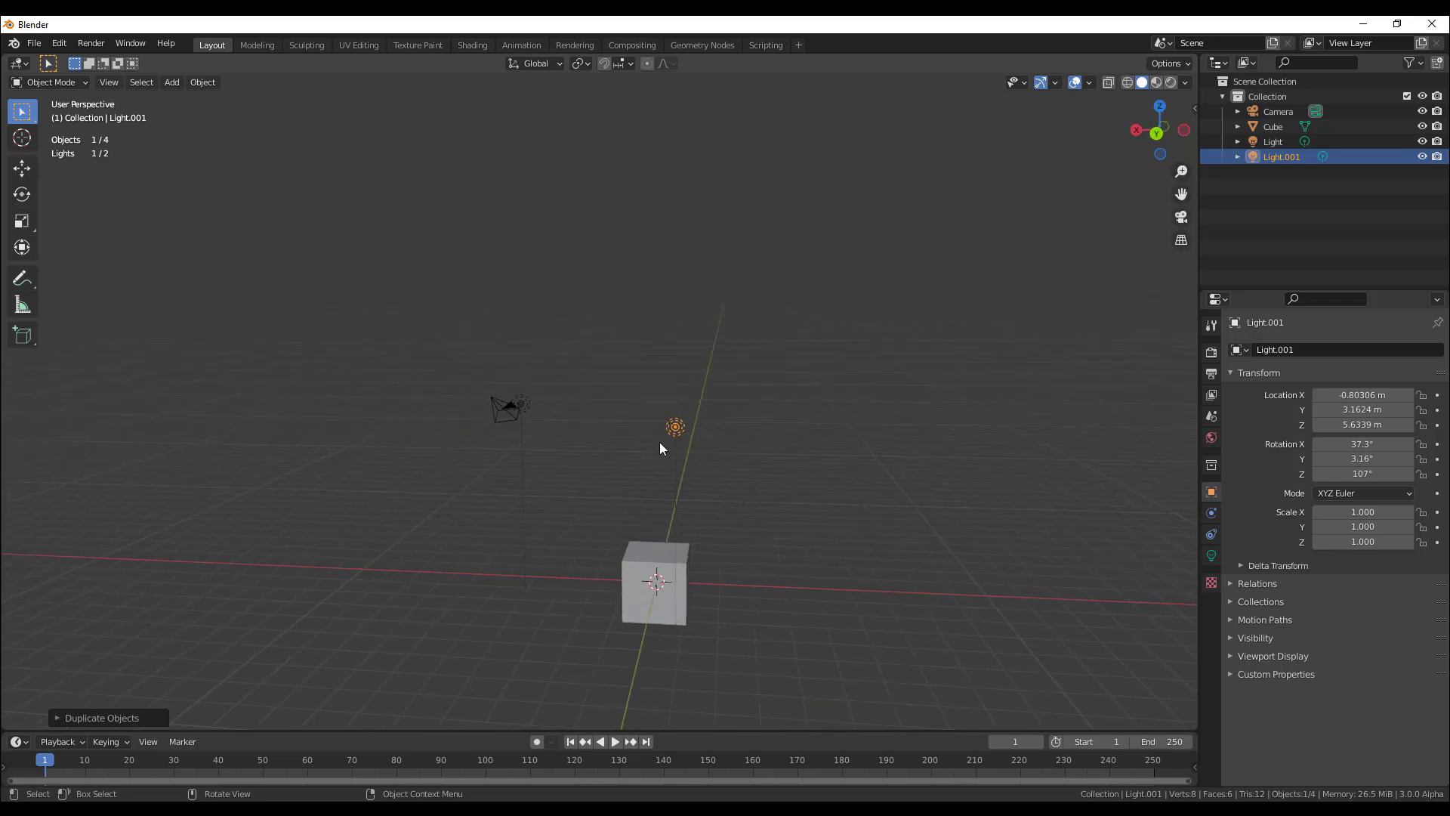
key(shift+d)
click(800, 399)
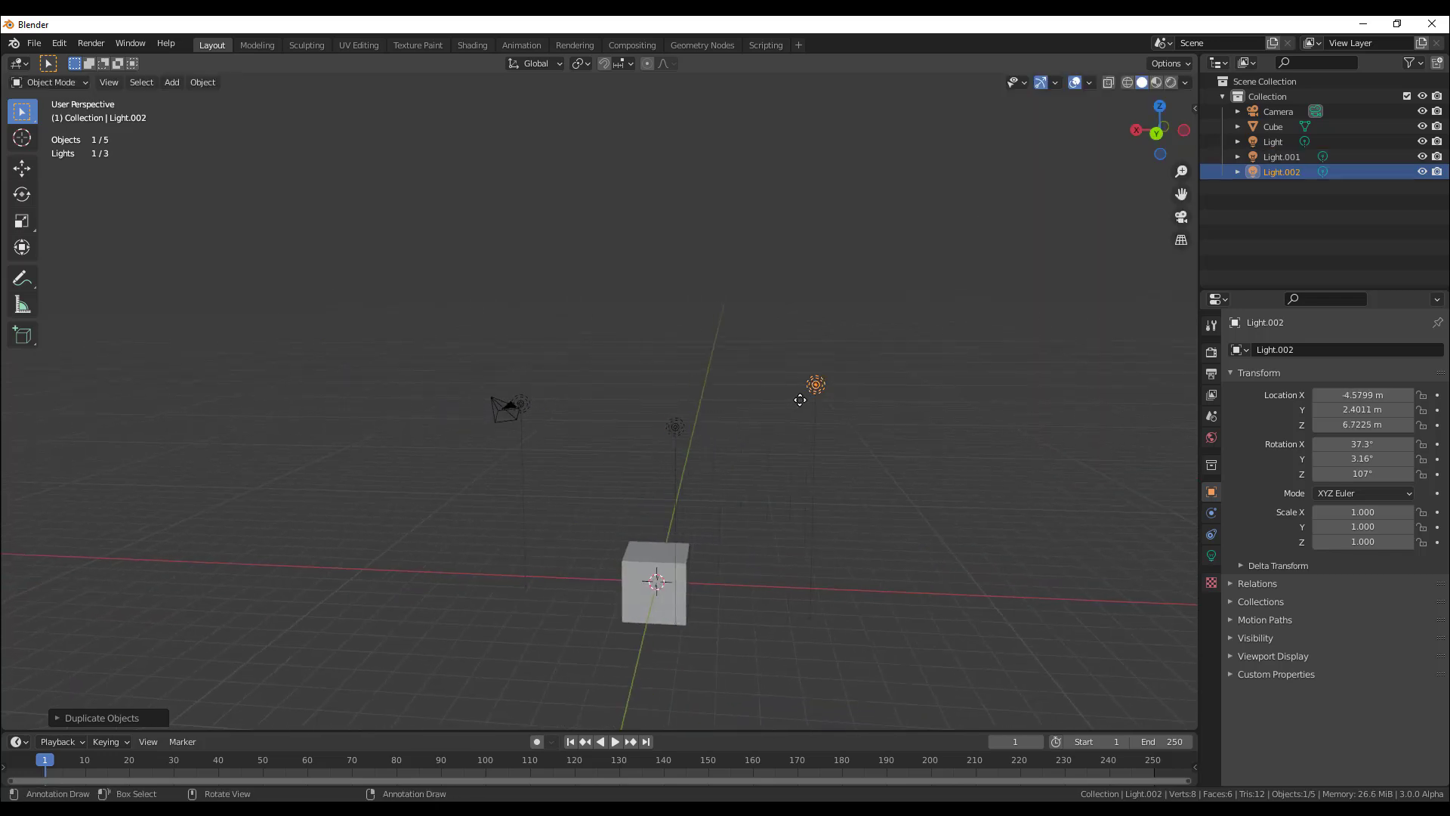
key(shift+d)
click(602, 360)
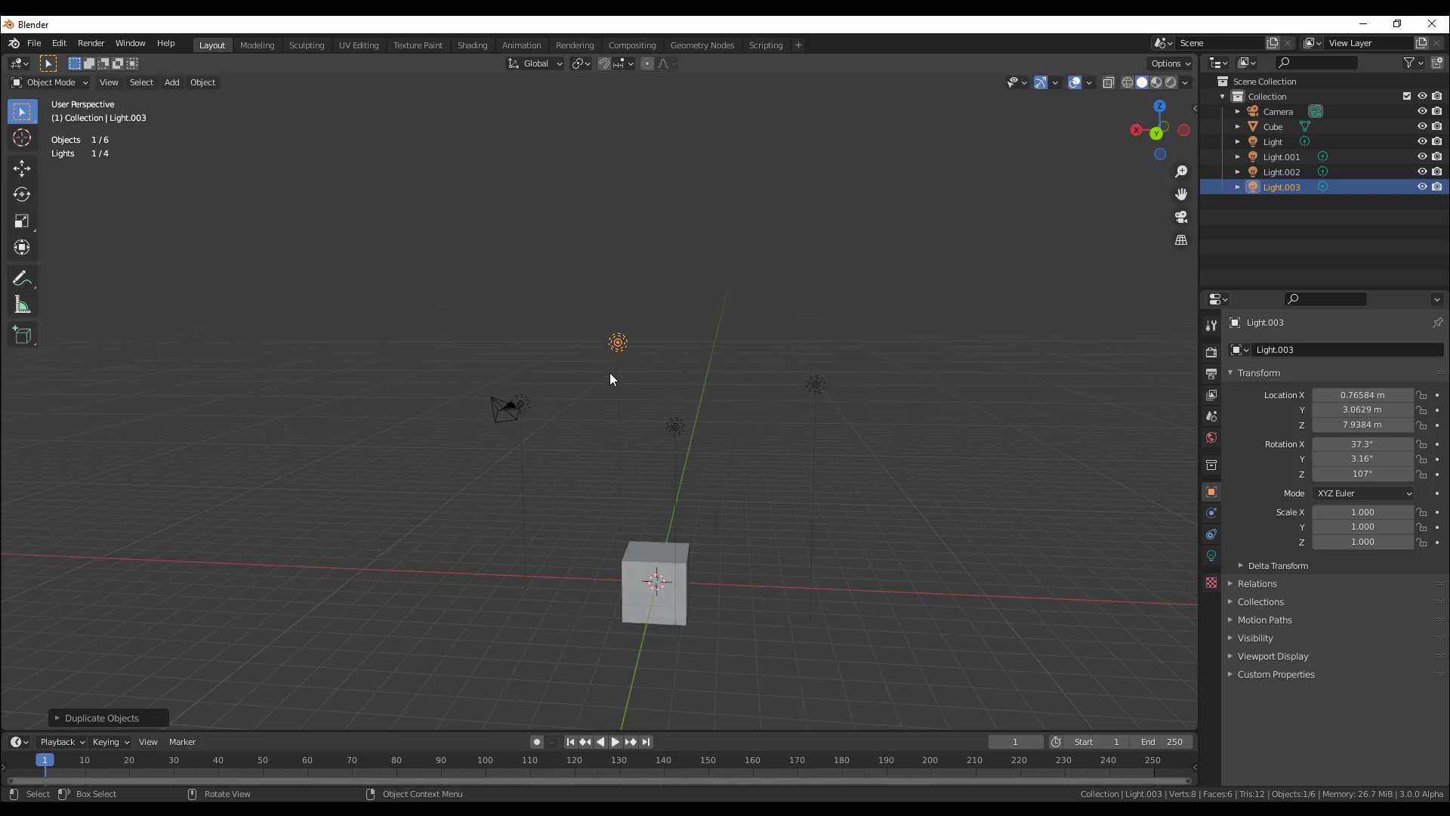
key(shift+d)
click(763, 324)
key(shift+d)
click(929, 379)
mouse_move(677, 469)
middle_down()
mouse_move(695, 487)
mouse_move(663, 477)
mouse_move(676, 487)
middle_up()
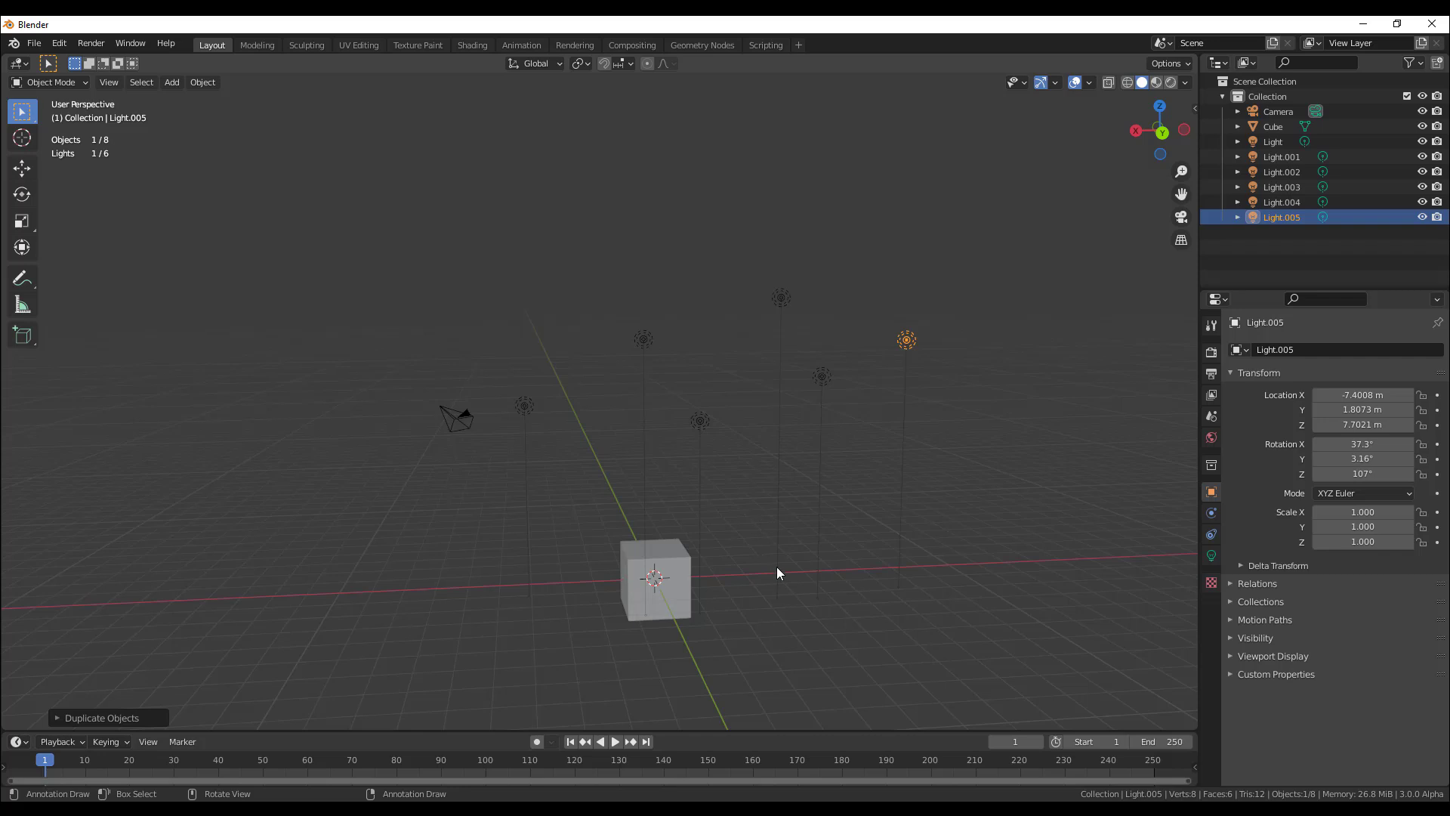
Select the camera with the cube, then a single light, then Light.003, Light.001, Light.004 and the Cube.
drag(444, 379, 495, 447)
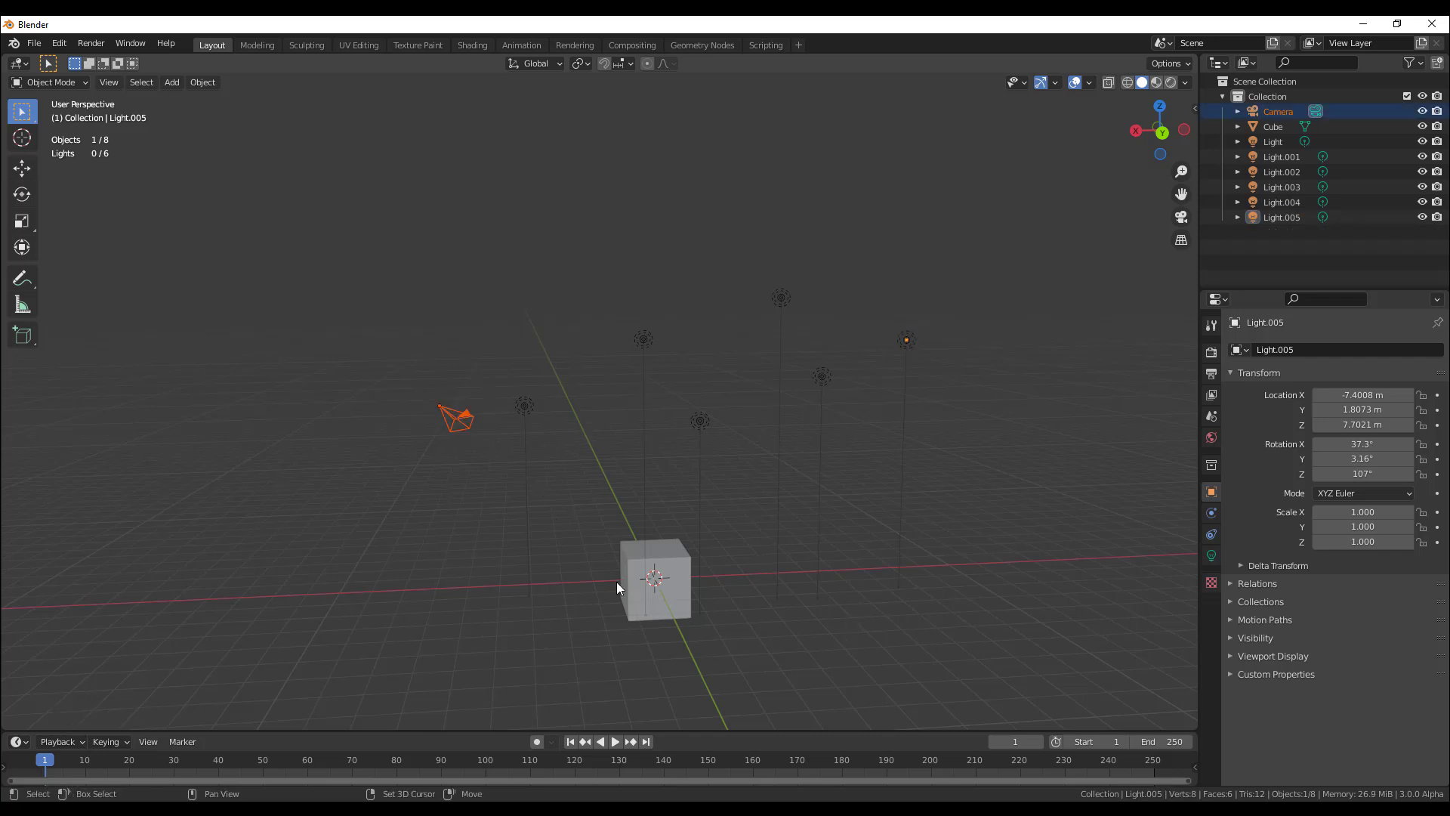
shift+click(672, 582)
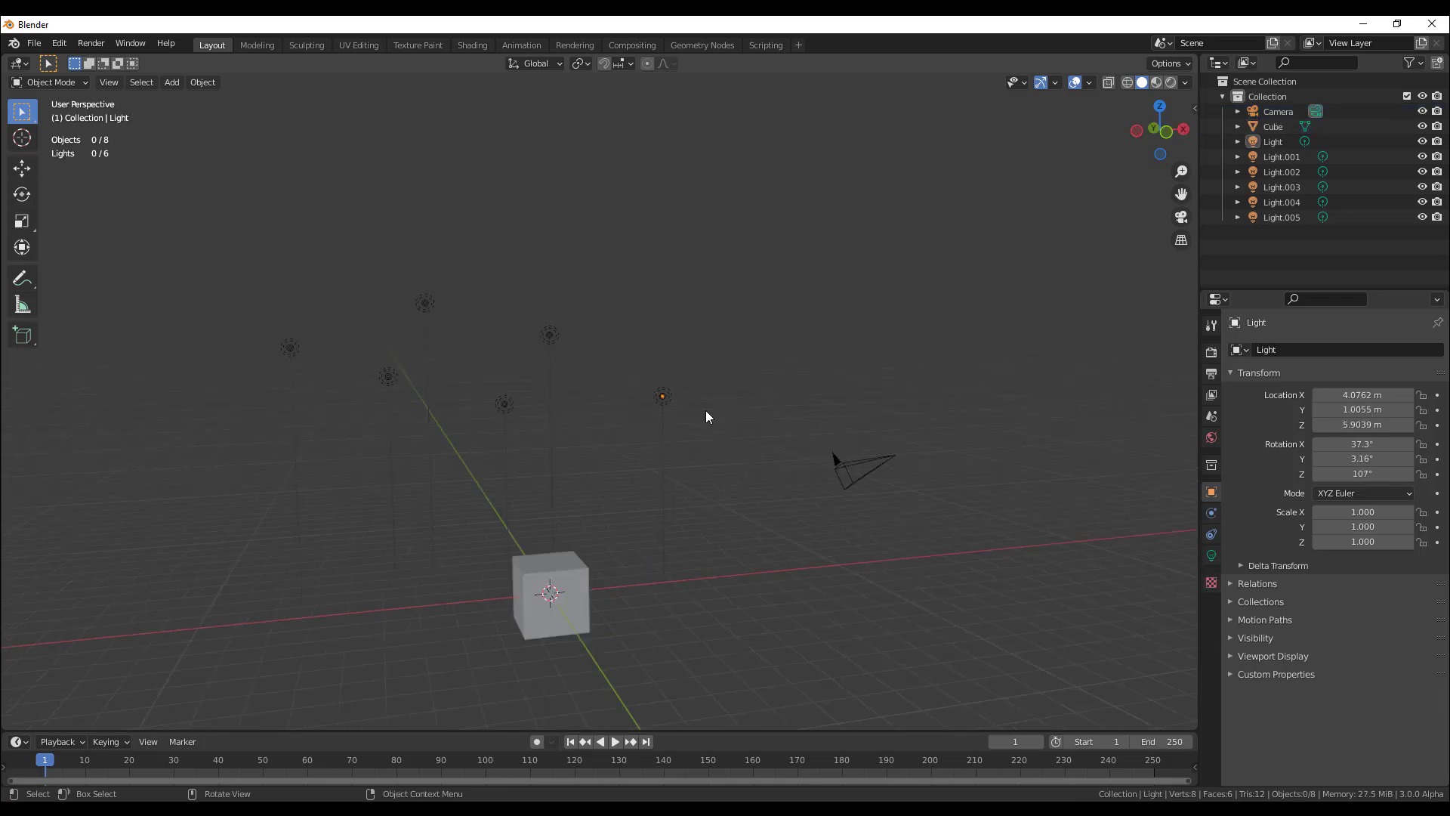
middle_drag(705, 410, 148, 300)
click(723, 393)
middle_drag(179, 206, 467, 475)
shift+drag(644, 324, 732, 399)
shift+click(702, 417)
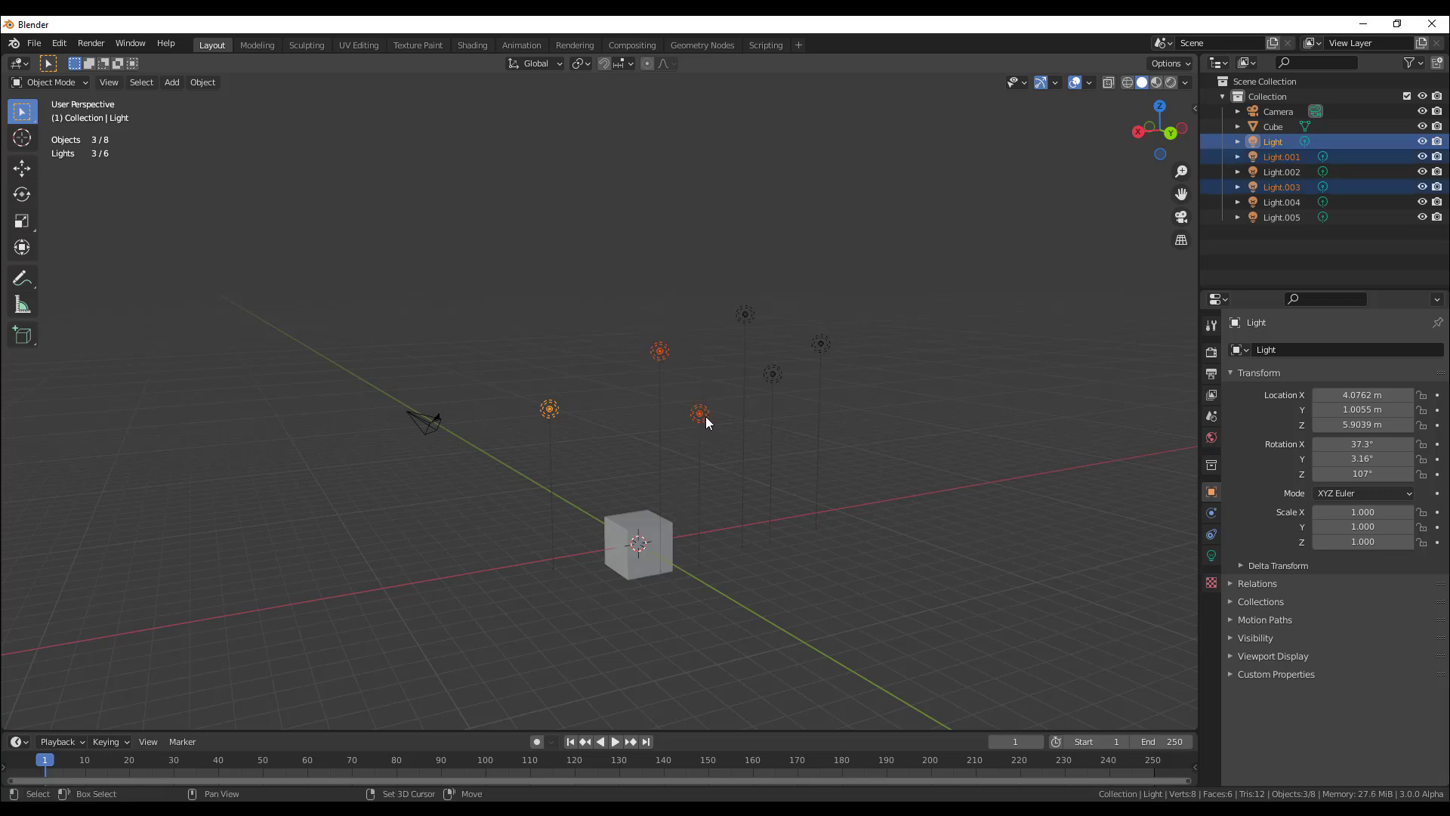
shift+click(742, 316)
shift+click(648, 543)
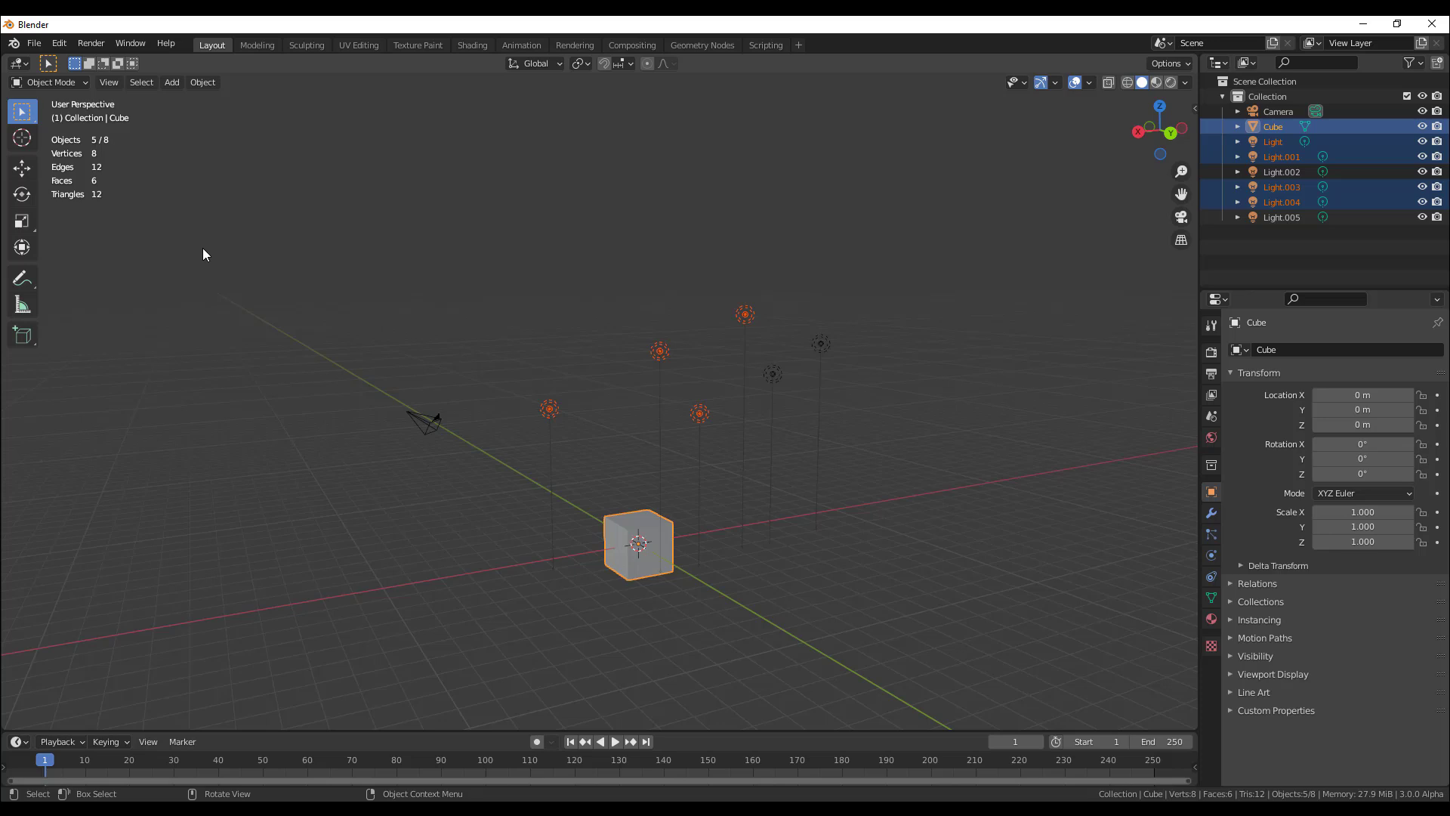
Box-select all five lights, then reselect them one by one: Light.005, .002, .004, .001, .003.
click(718, 597)
drag(628, 372, 823, 444)
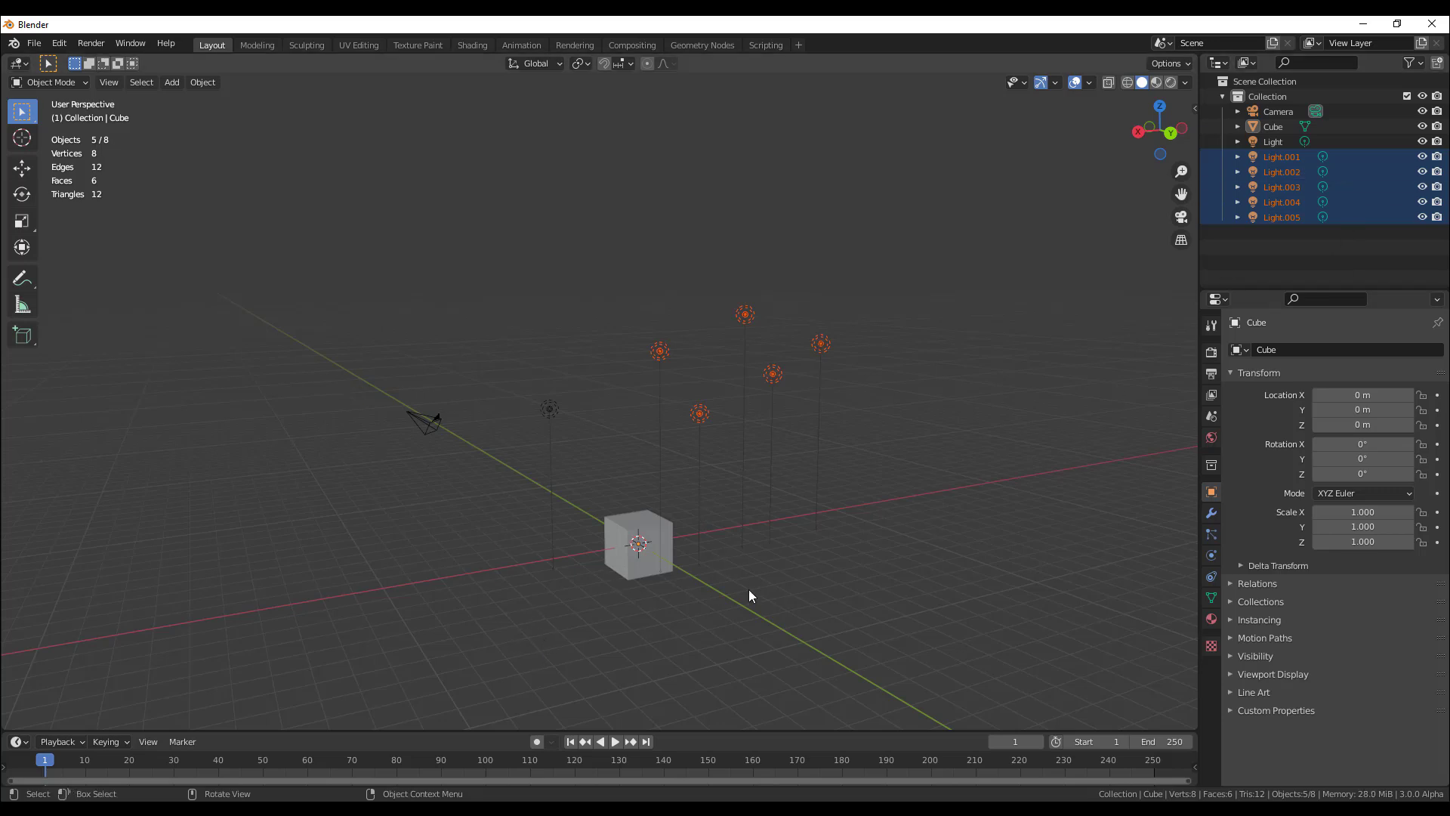
click(944, 518)
click(822, 344)
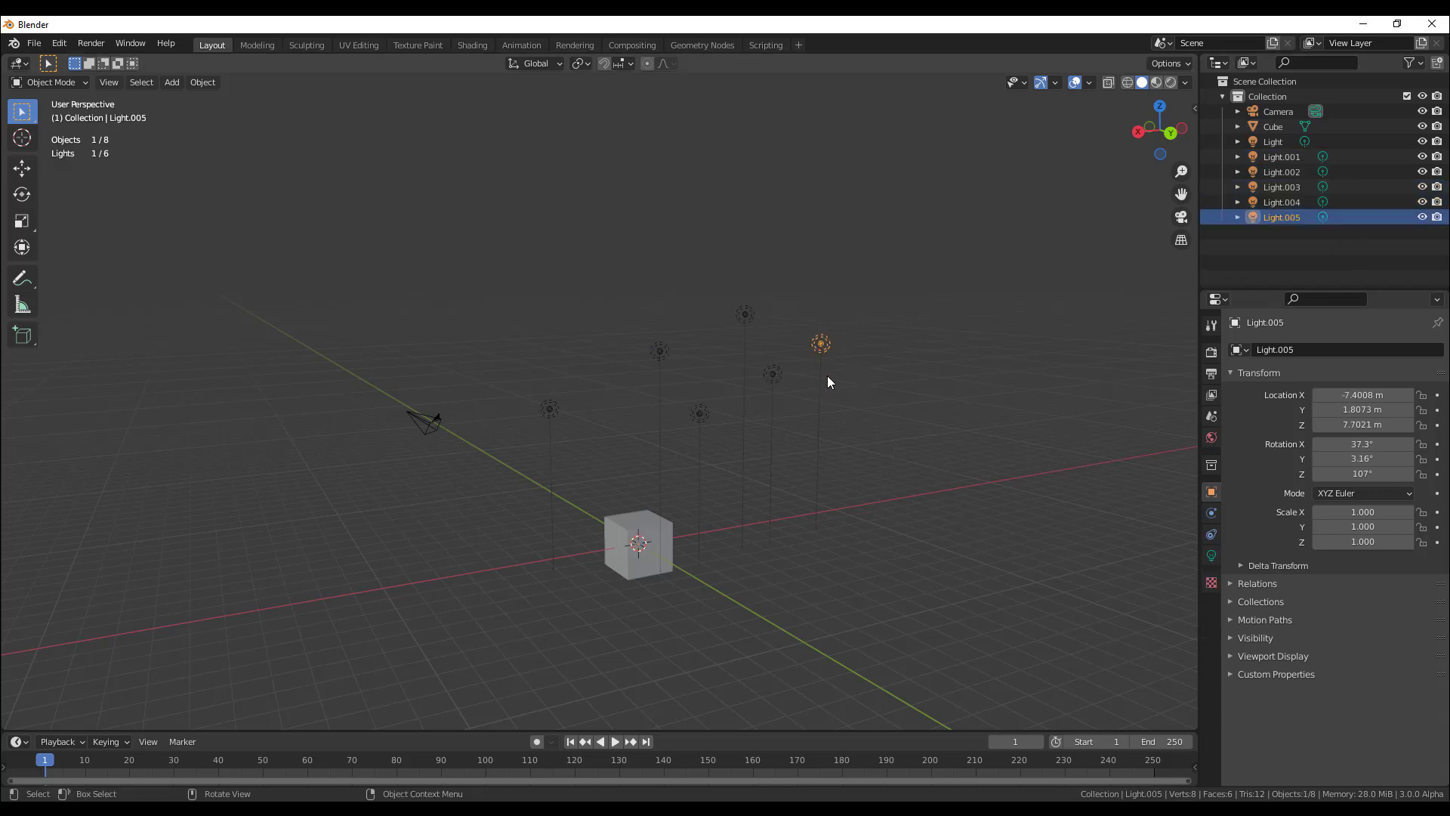
shift+click(772, 373)
shift+click(746, 314)
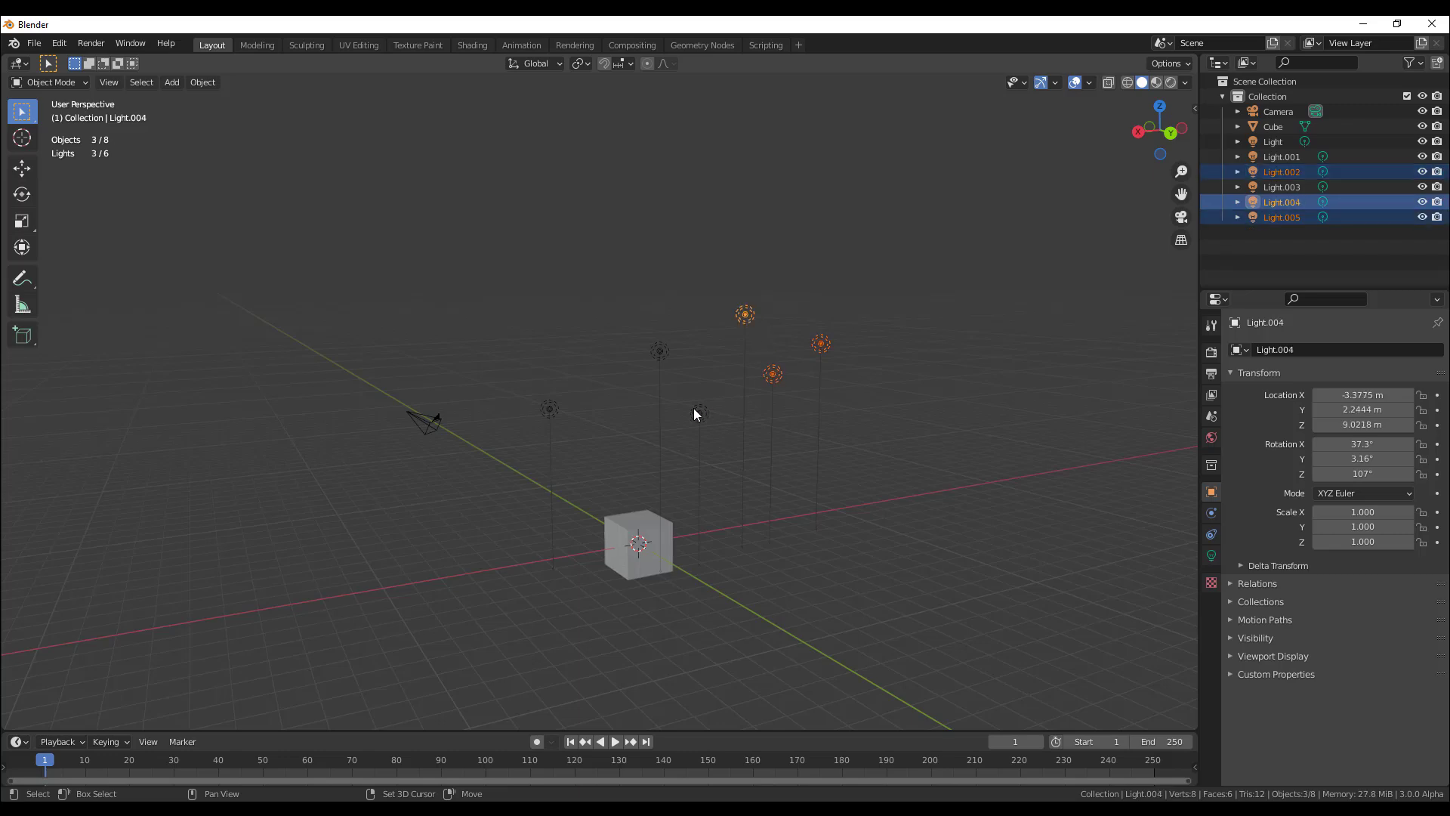
shift+click(699, 413)
shift+click(659, 350)
mouse_move(704, 442)
middle_down()
mouse_move(575, 510)
mouse_move(741, 502)
mouse_move(716, 458)
middle_up()
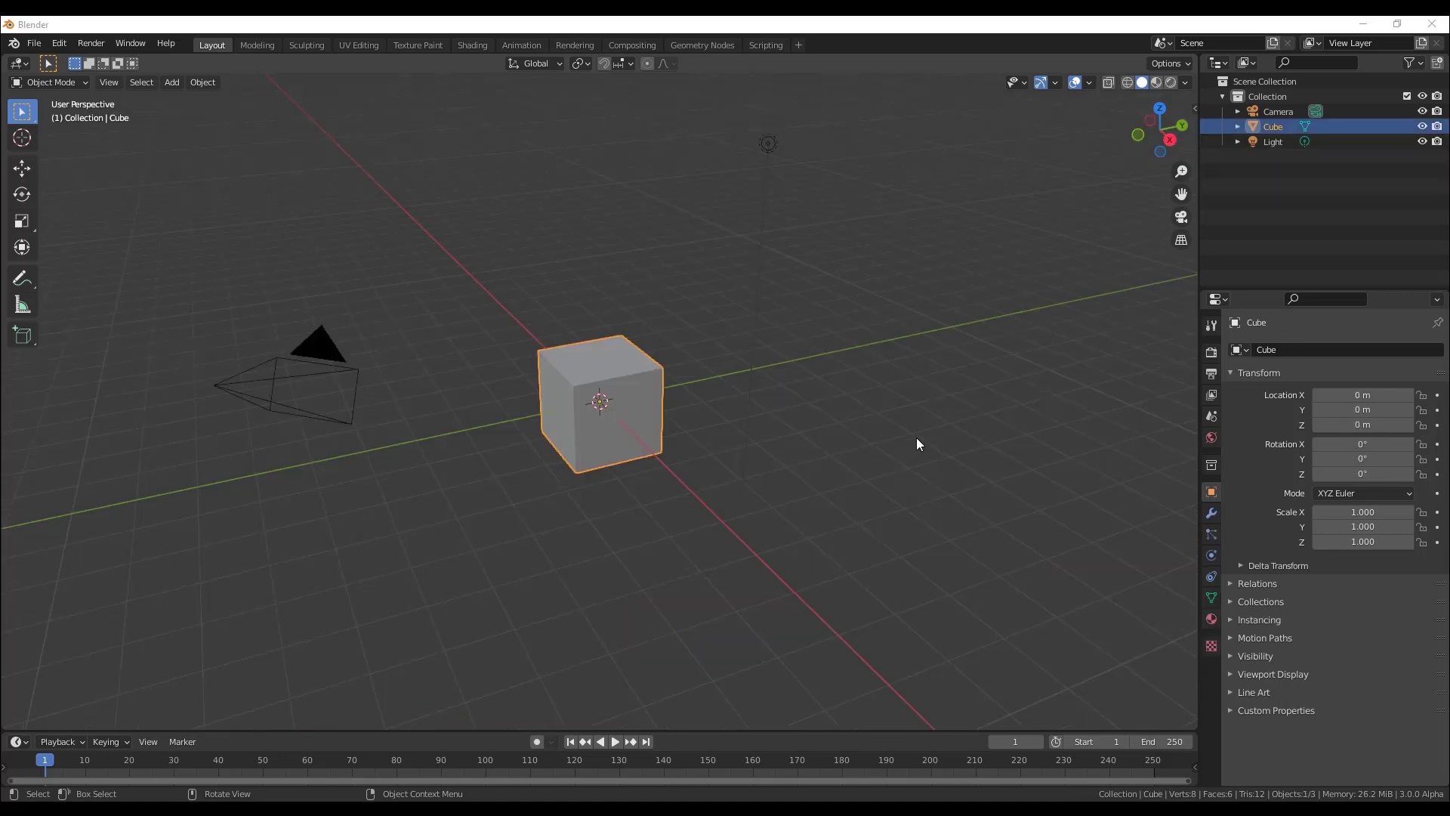
middle_drag(916, 443, 631, 407)
In the Geometry Nodes workspace, create a new node tree for the cube and add a Grid node.
scroll(631, 406, up, 3)
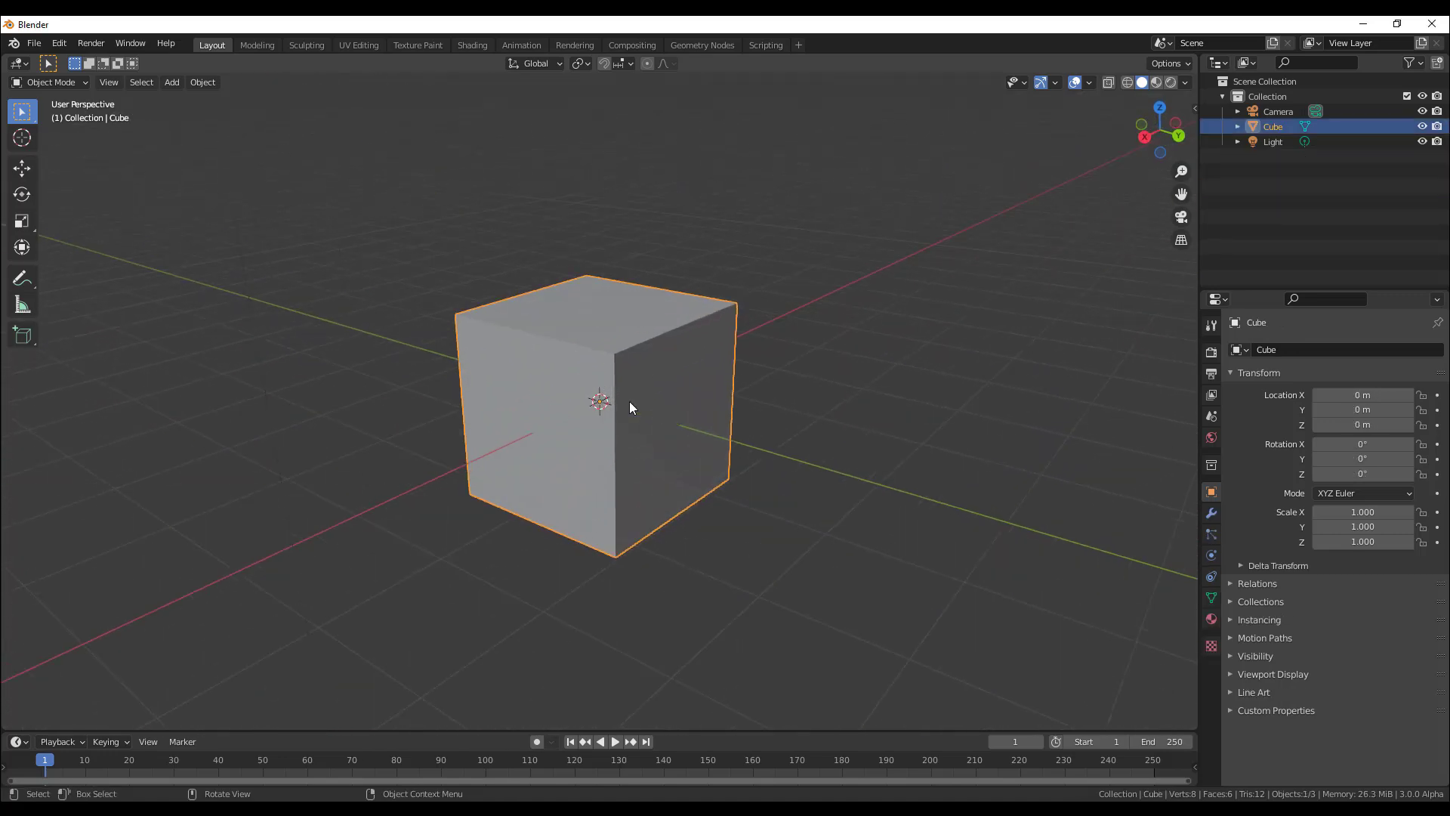
click(719, 46)
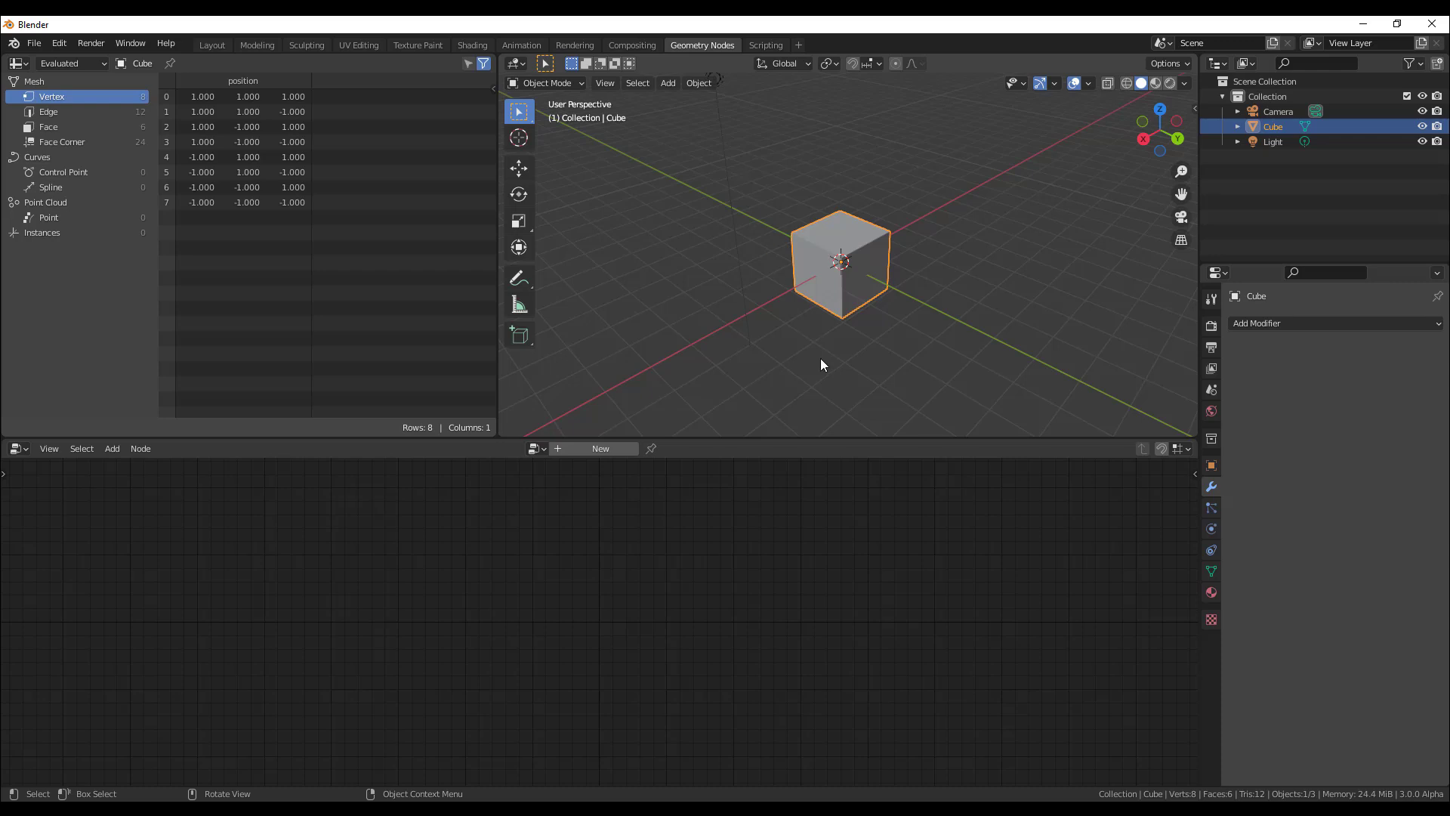
click(605, 447)
key(shift+a)
click(469, 409)
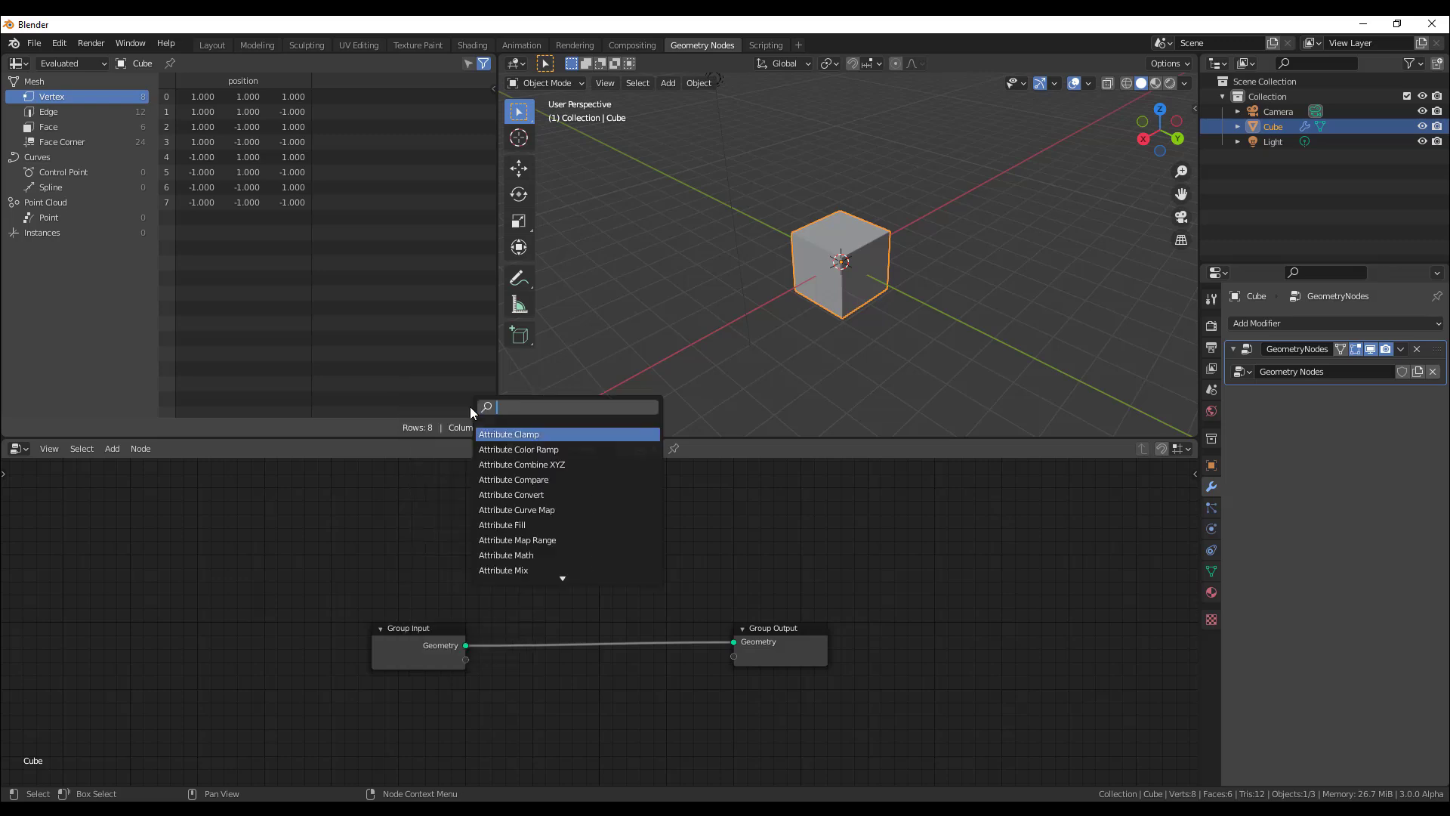
text(grid)
key(Return)
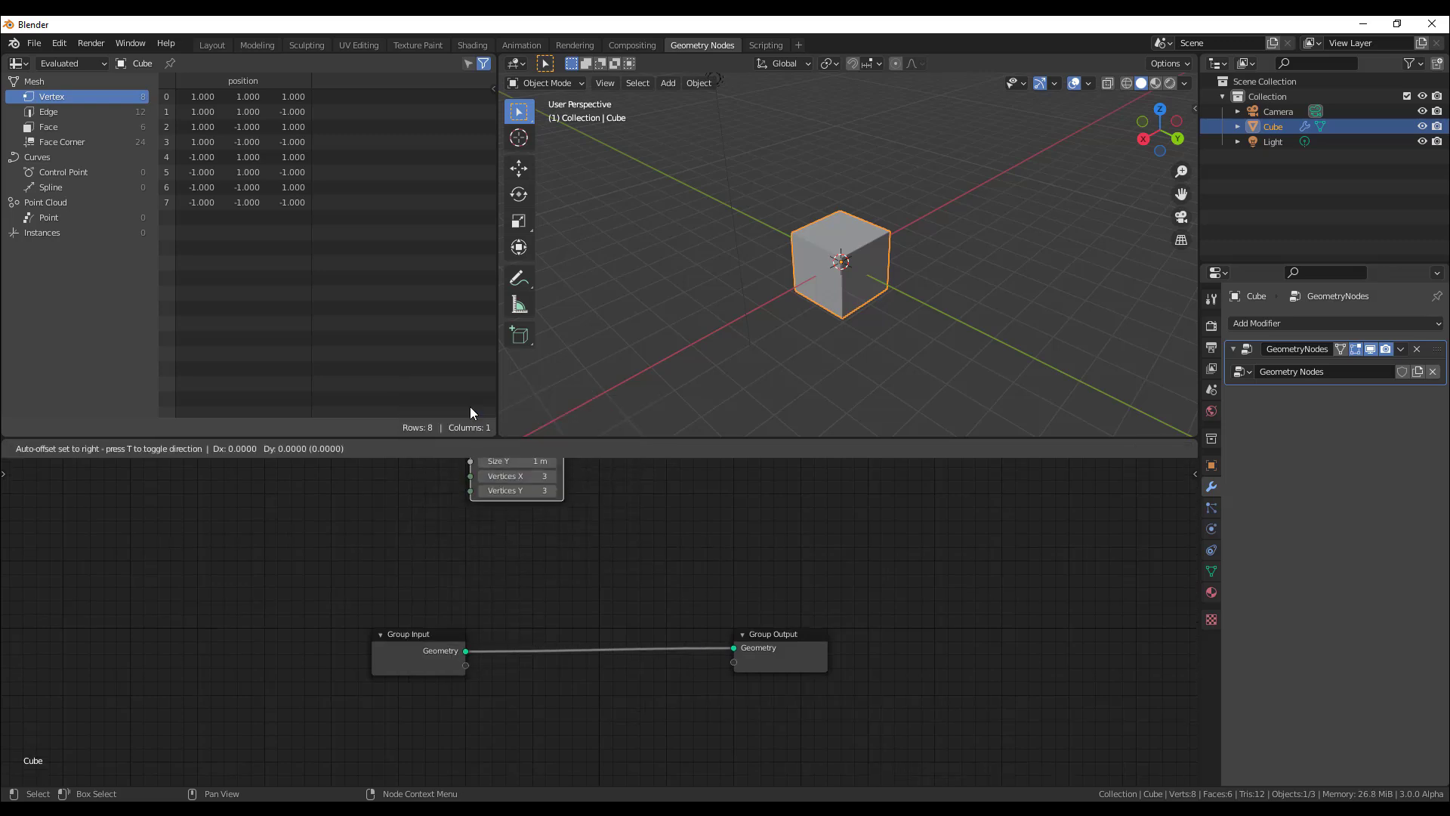
click(453, 578)
Connect the Grid's geometry to the Group Output node.
middle_drag(683, 618, 644, 584)
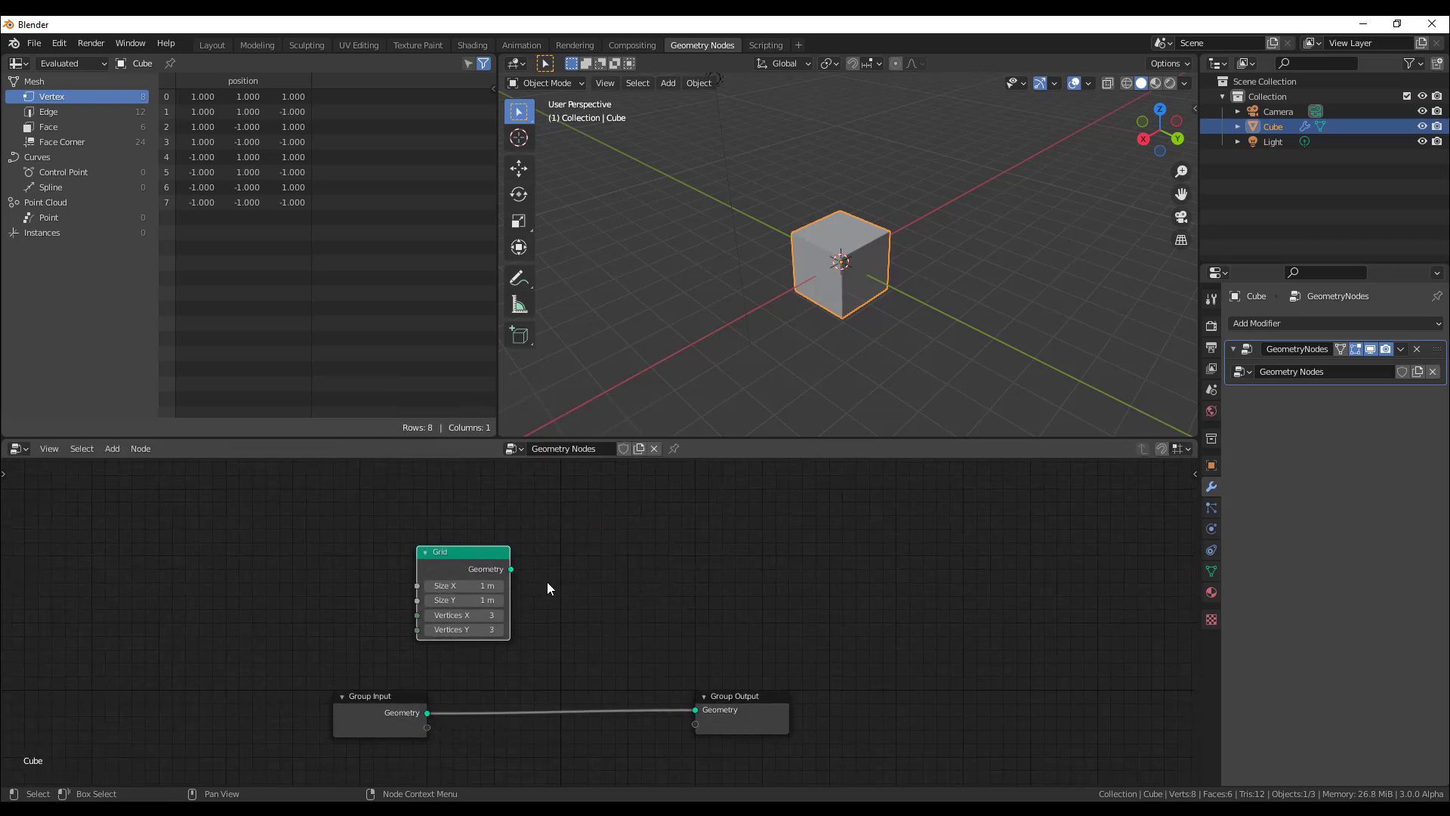
drag(511, 570, 695, 710)
drag(725, 723, 759, 630)
scroll(496, 610, up, 3)
middle_drag(497, 610, 554, 672)
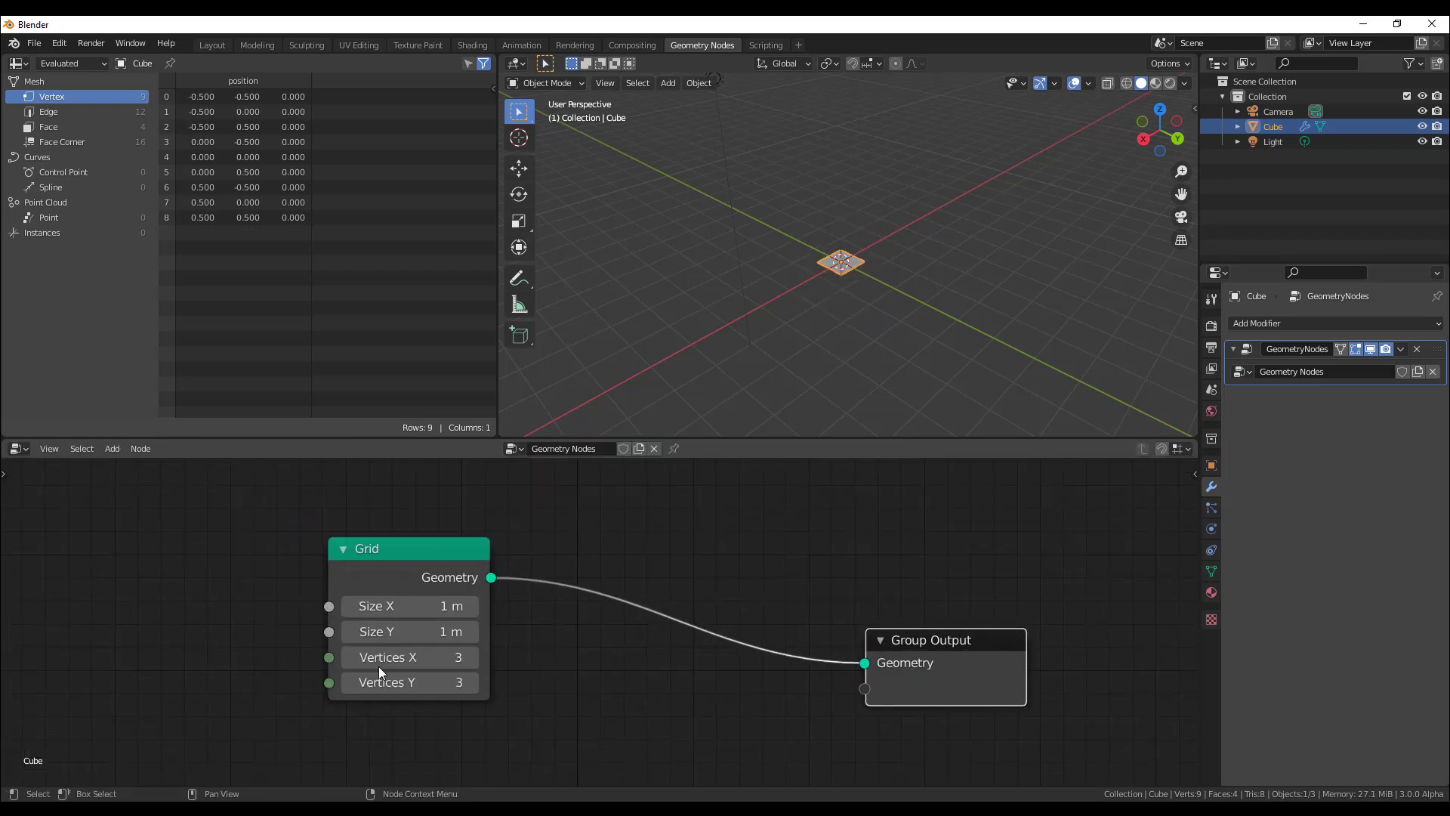
Experiment with the Grid's Vertices X value, ending at a 6 by 2 vertex plane.
drag(378, 666, 378, 682)
text(2)
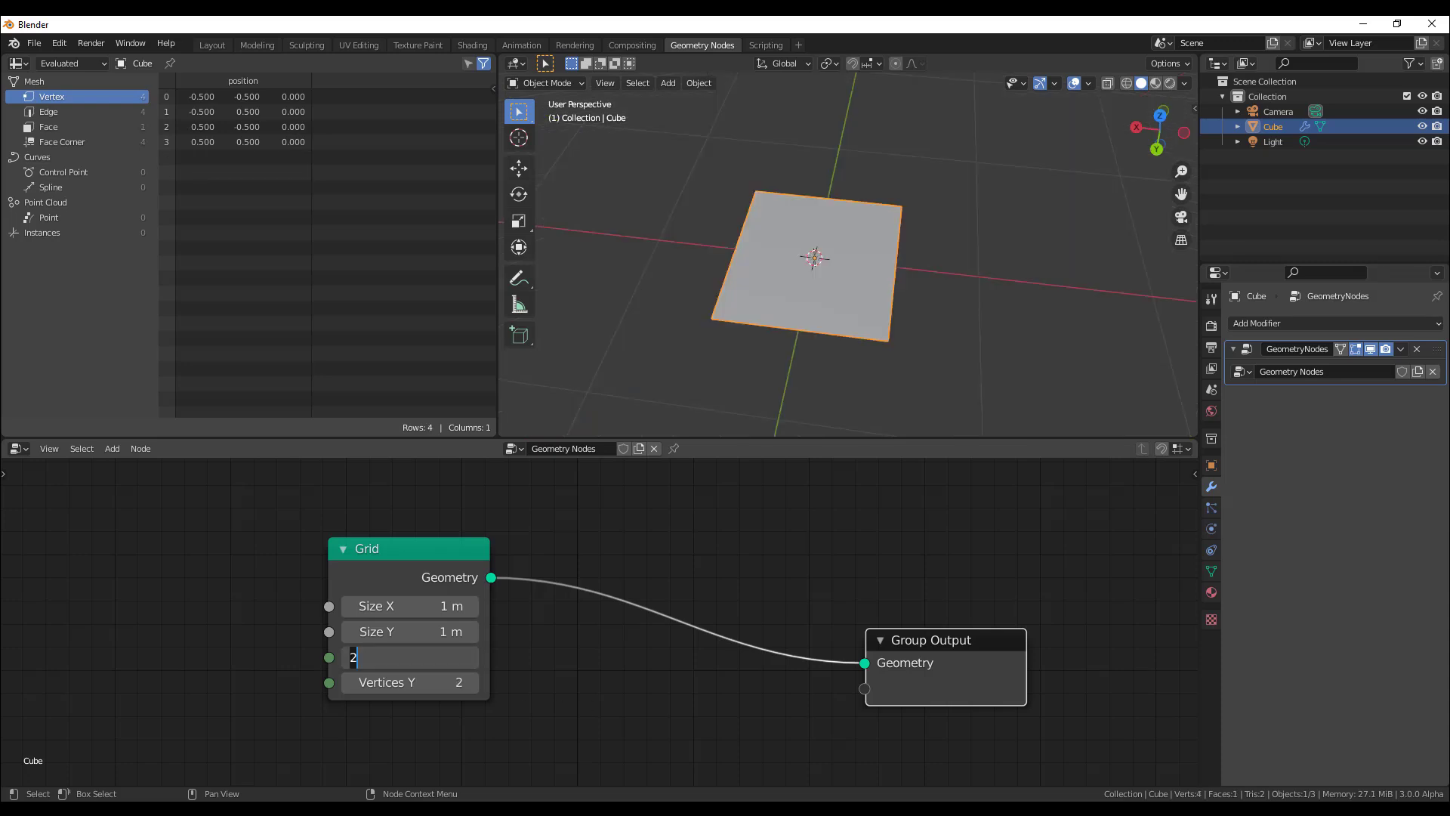
key(BackSpace)
text(1)
key(Return)
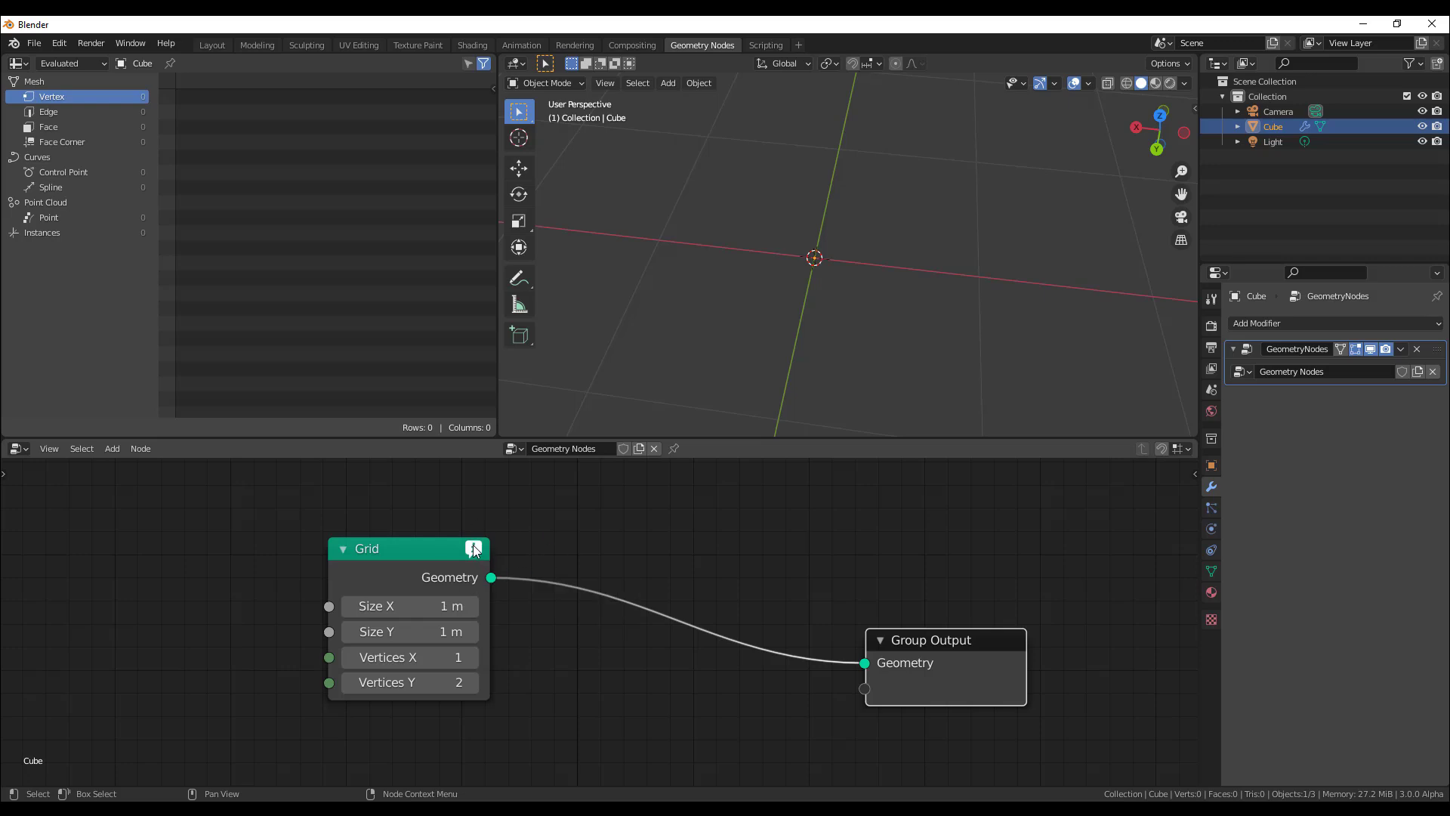
mouse_move(474, 550)
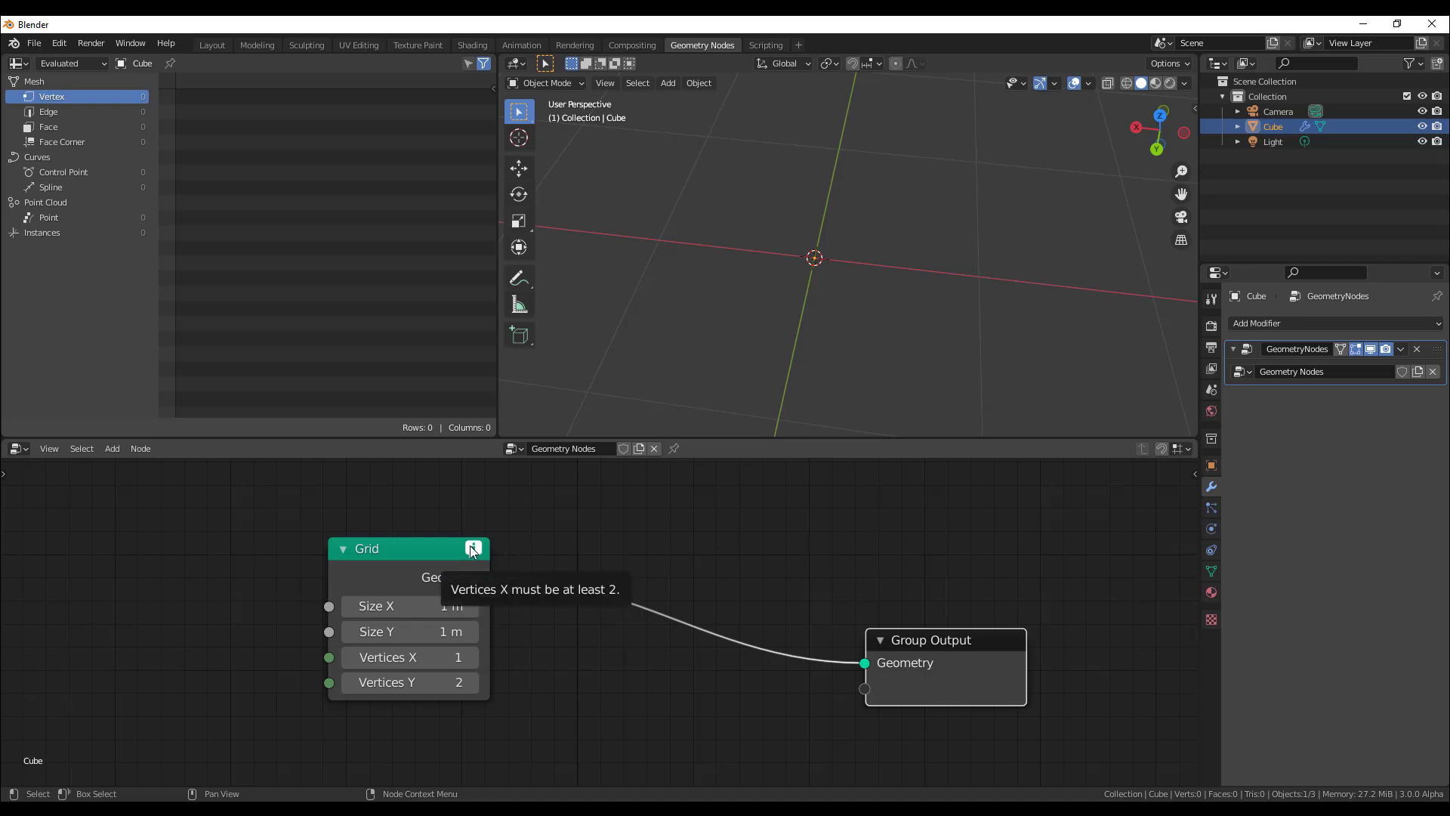
drag(407, 657, 517, 695)
scroll(685, 690, down, 1)
scroll(685, 691, down, 1)
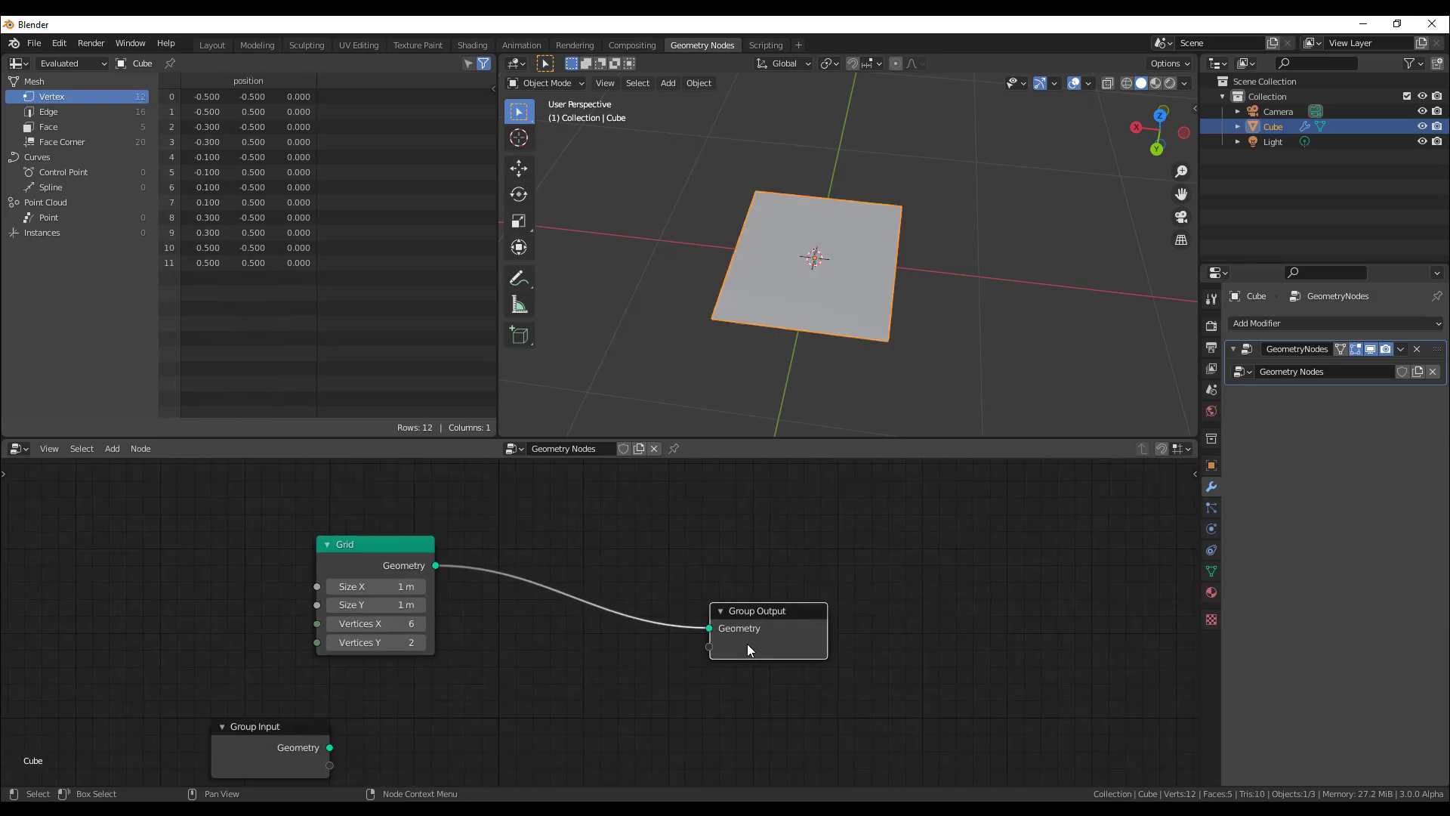
drag(746, 643, 913, 651)
Insert a Switch node on the Grid link and connect Group Input geometry to its True input.
key(shift+a)
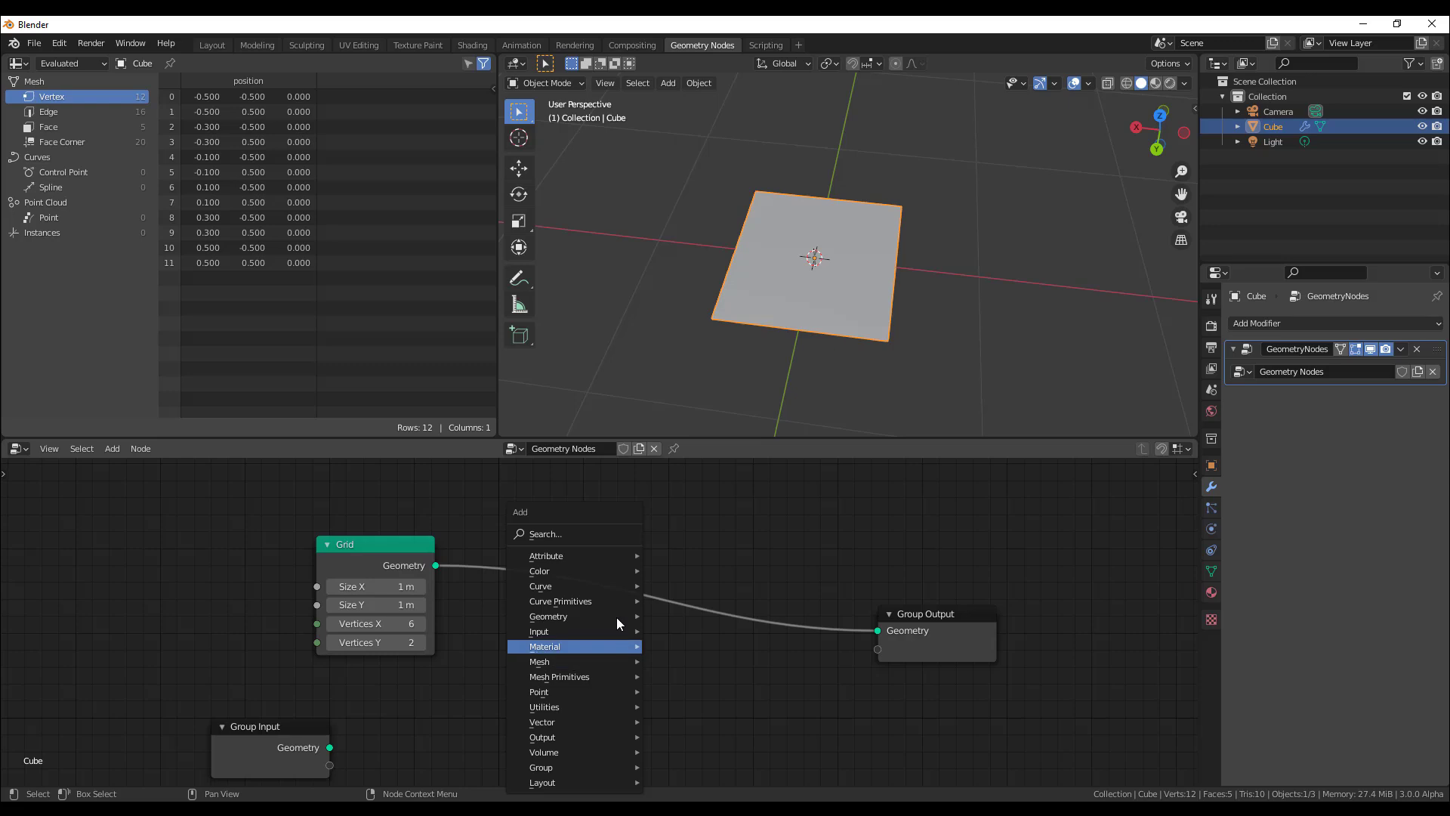
click(584, 533)
text(swi)
key(Return)
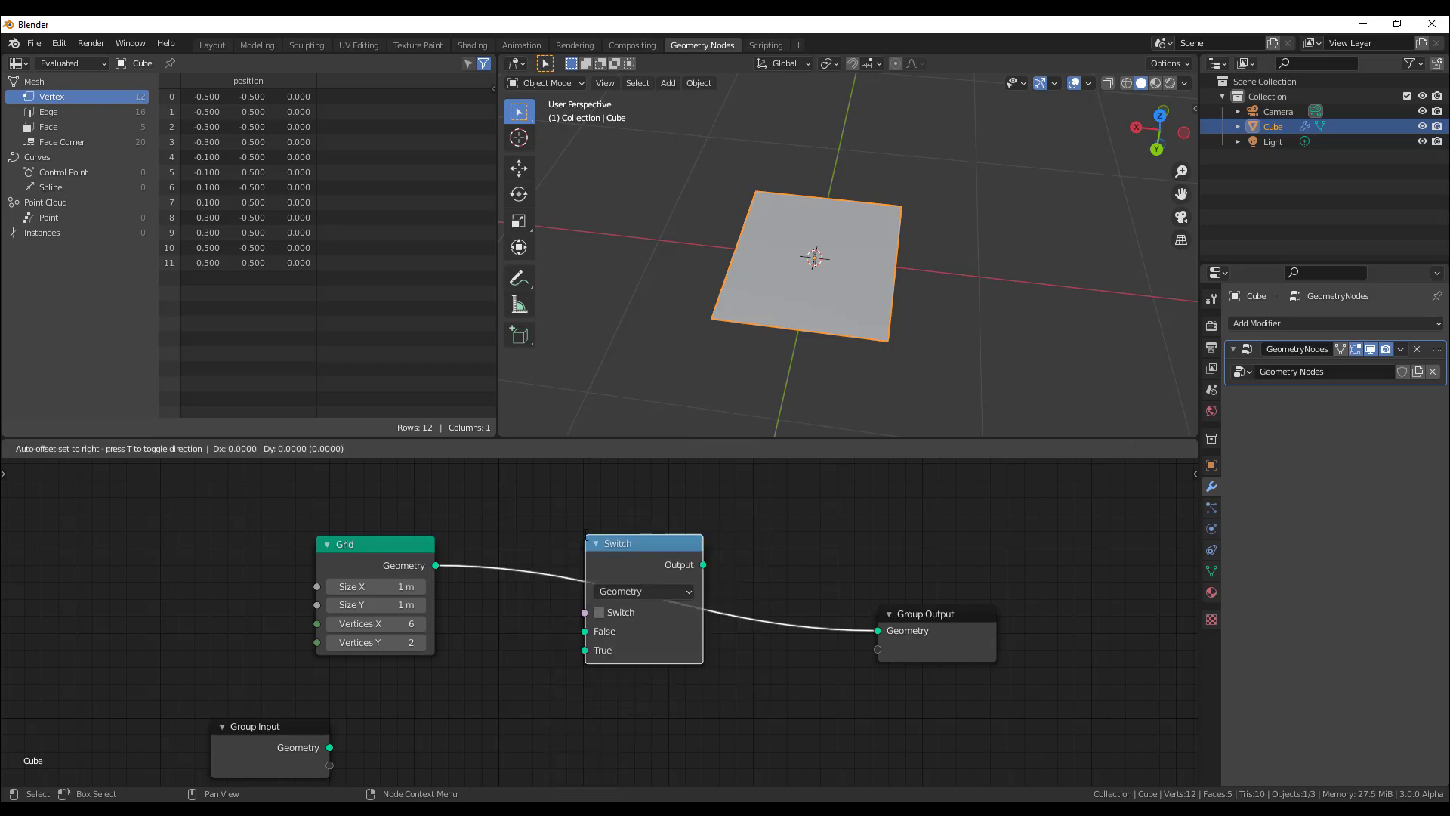
click(666, 514)
middle_drag(746, 656, 758, 626)
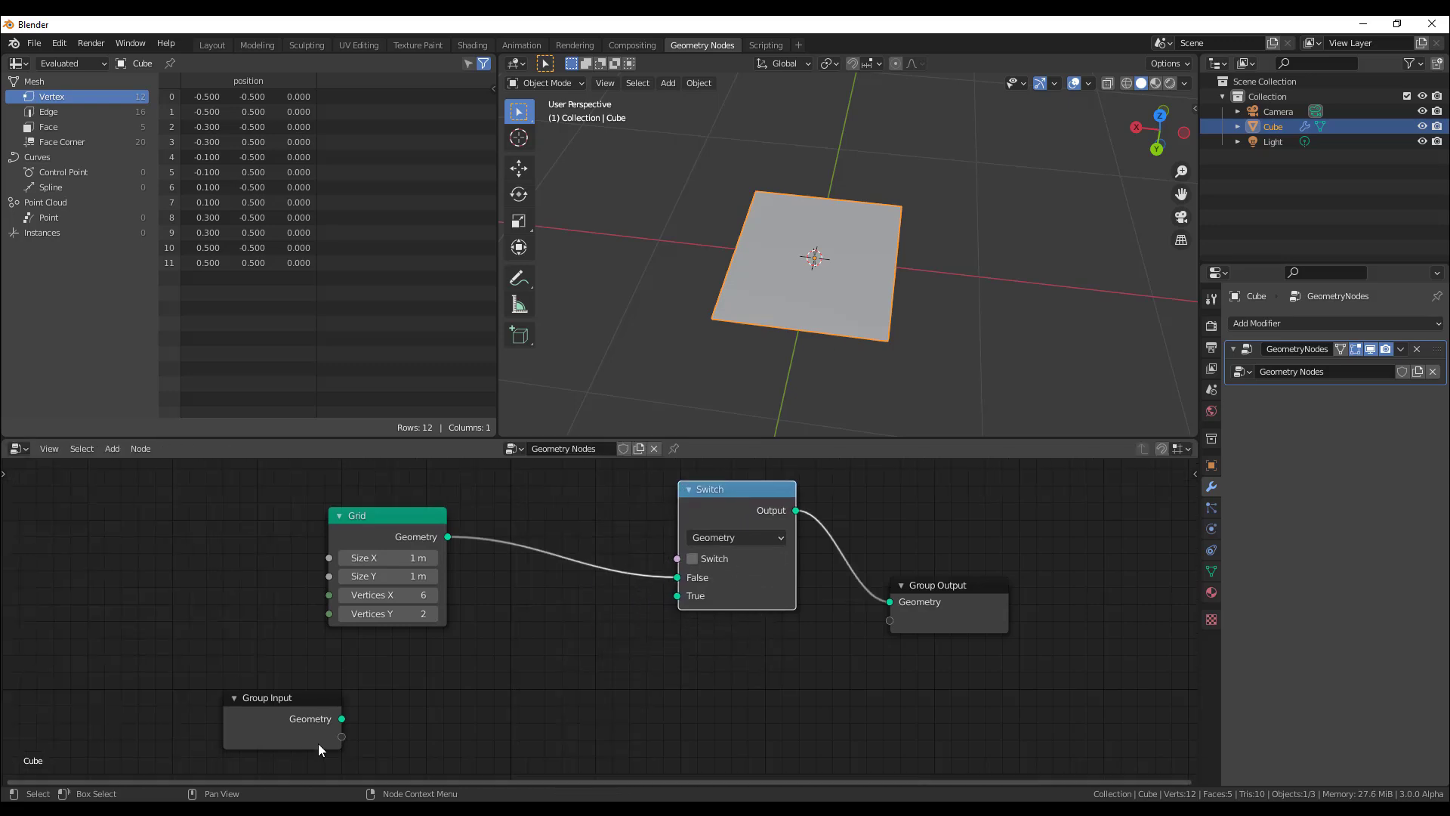
drag(341, 718, 695, 597)
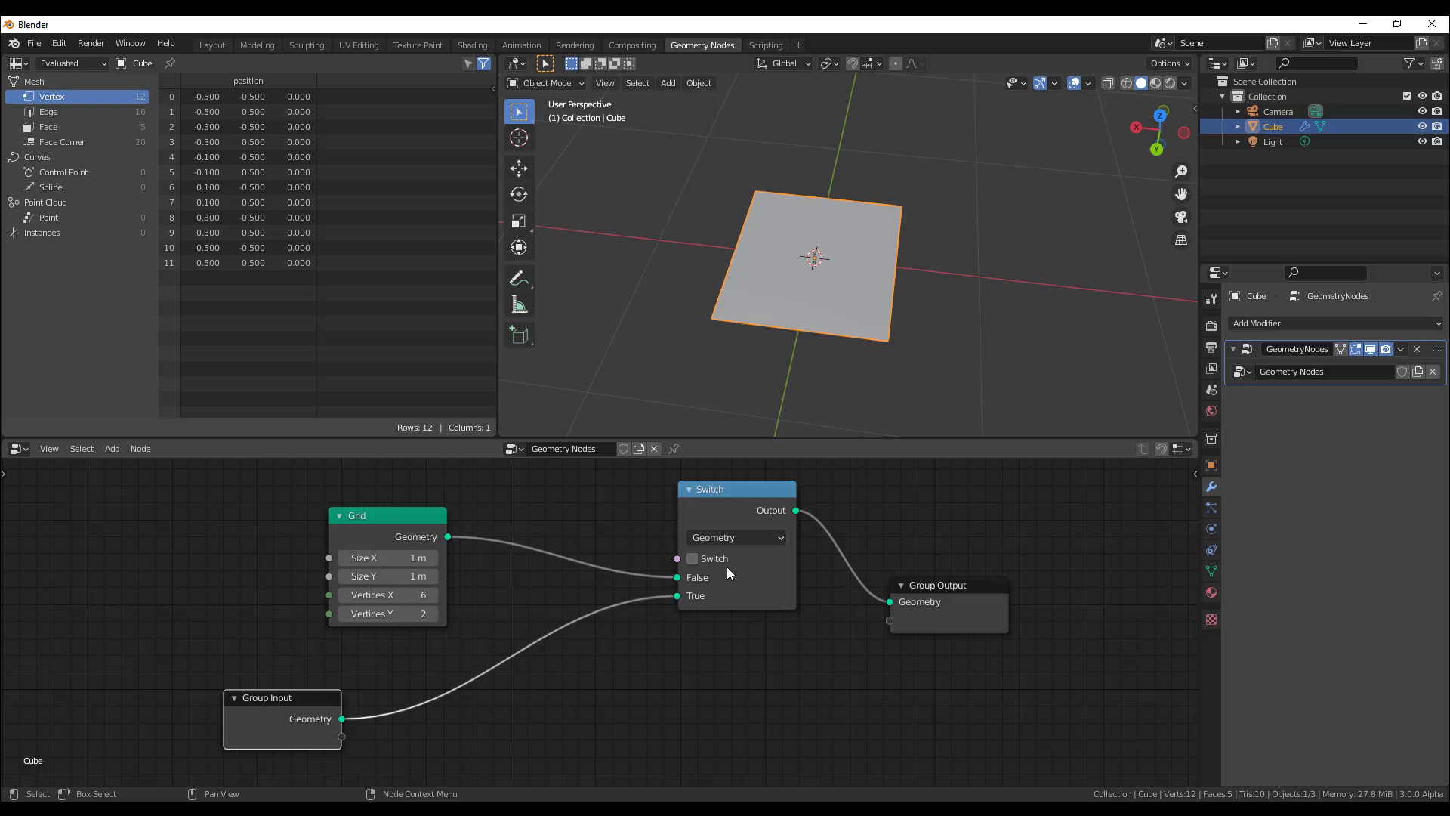
Toggle the Switch between cube and grid several times, leaving it off to show the plane.
click(693, 560)
click(693, 560)
click(693, 560)
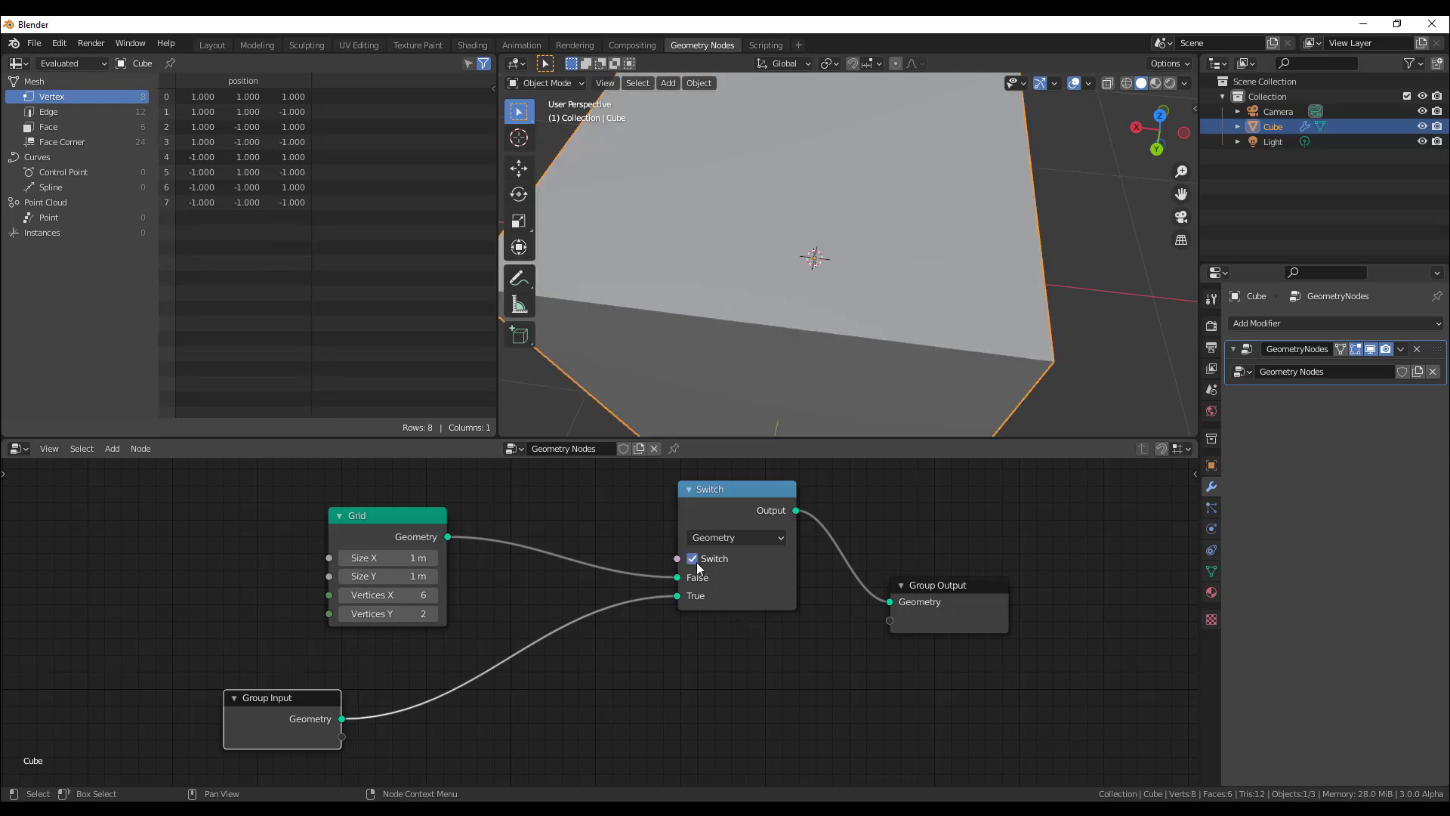
click(694, 560)
scroll(800, 323, down, 5)
middle_drag(813, 324, 763, 354)
click(693, 559)
click(693, 560)
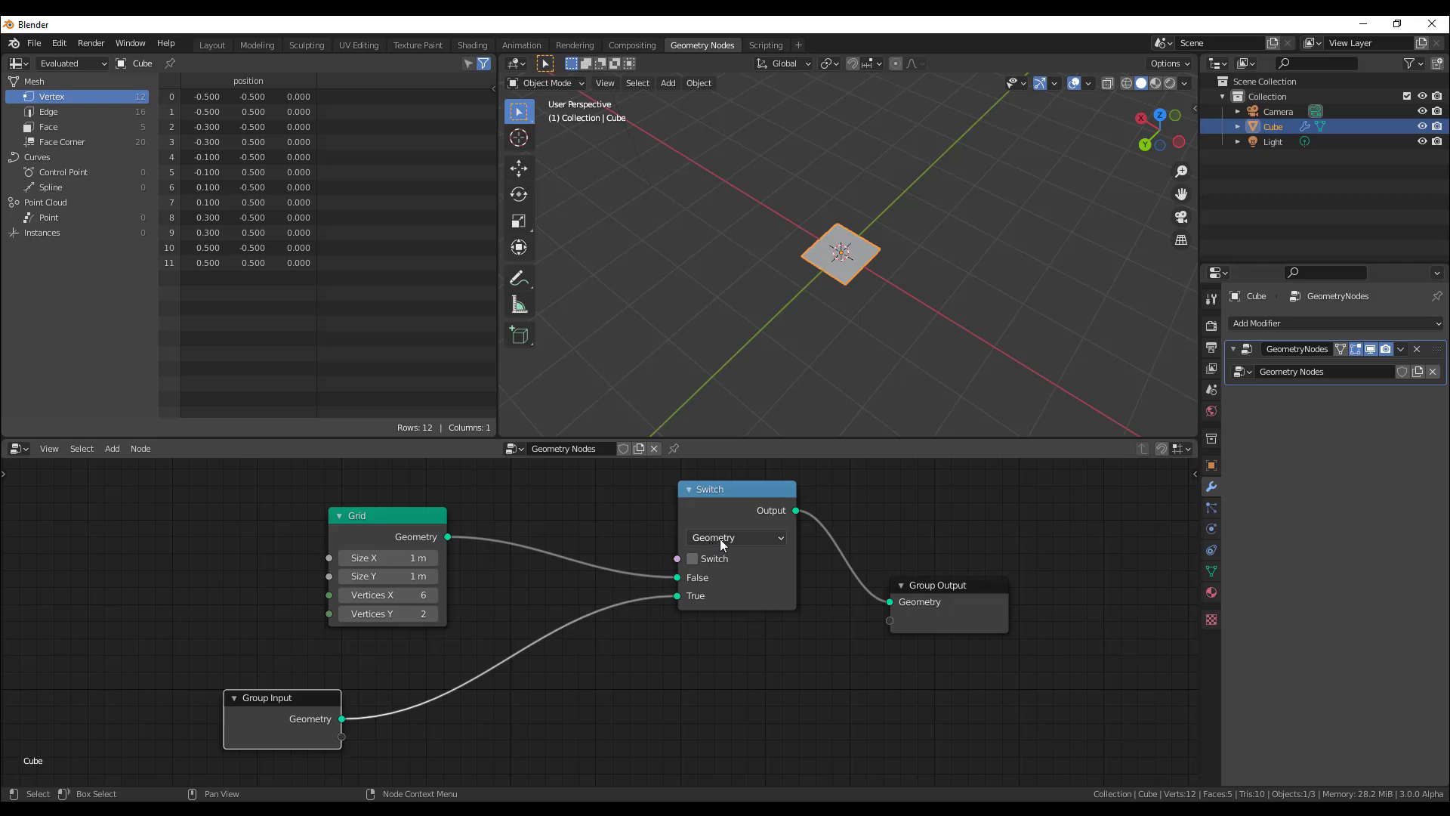
Try the Switch node's Texture and Material types, then settle on Color and inspect its False colour.
click(719, 537)
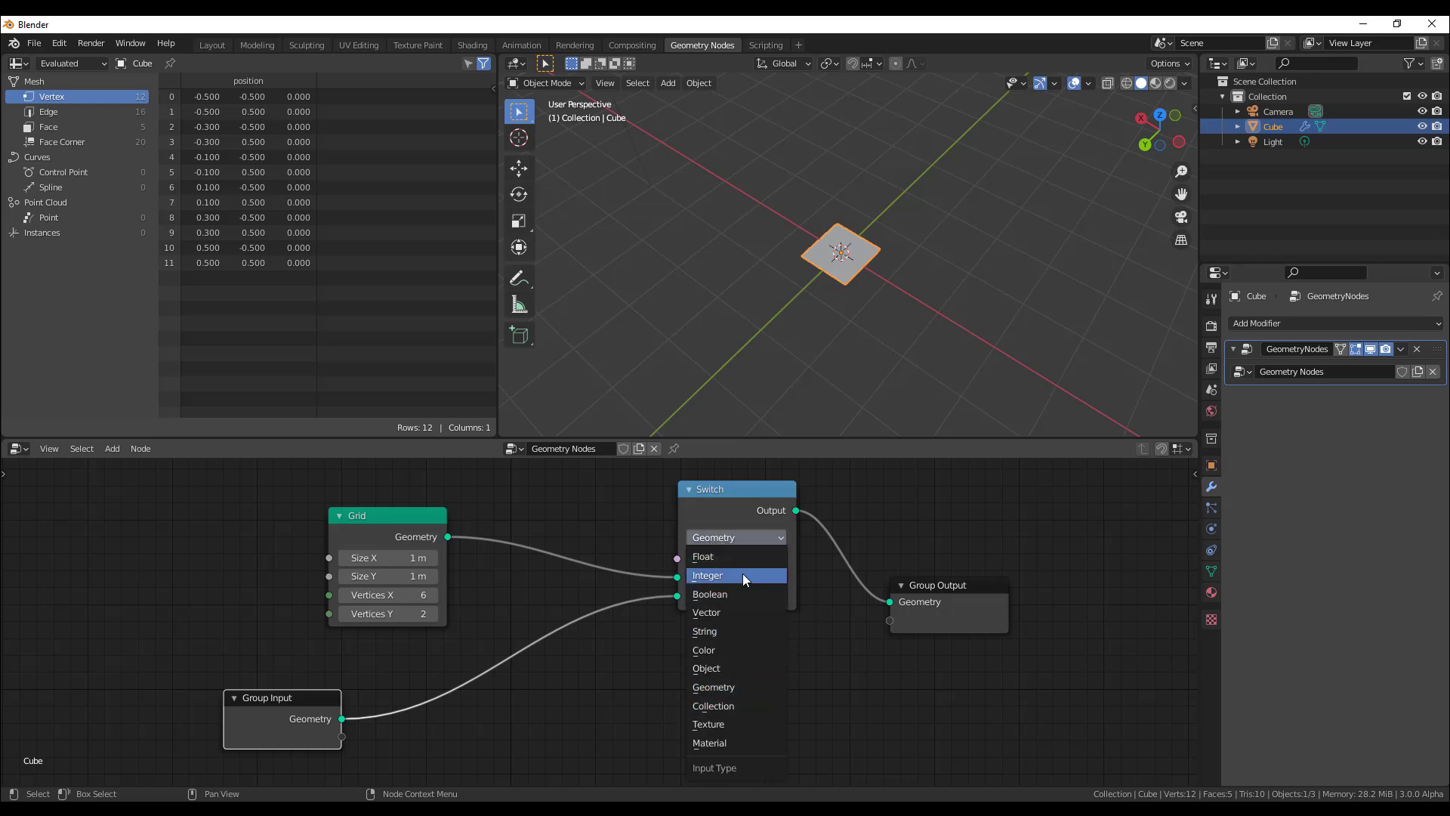
click(728, 726)
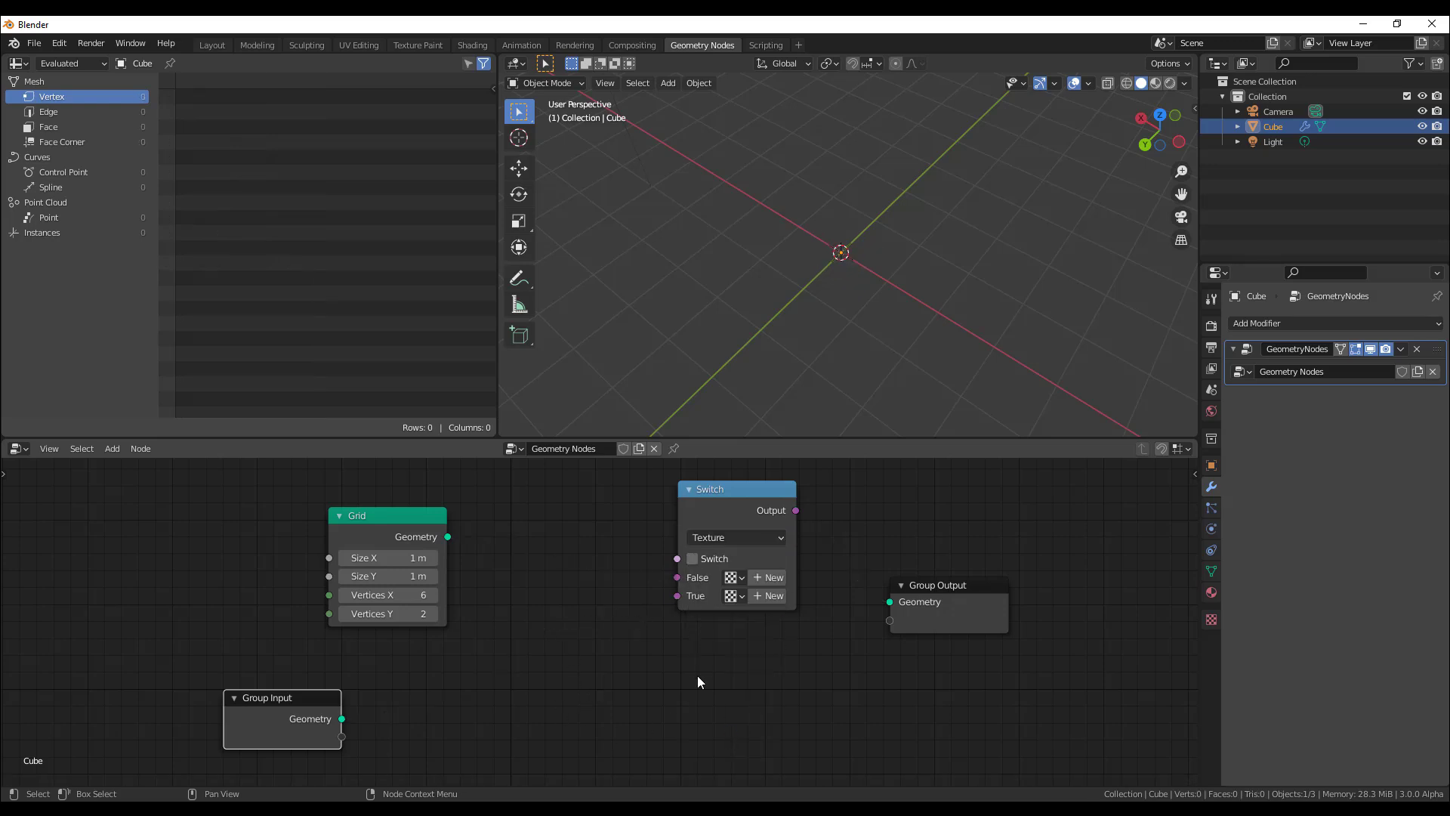
click(704, 536)
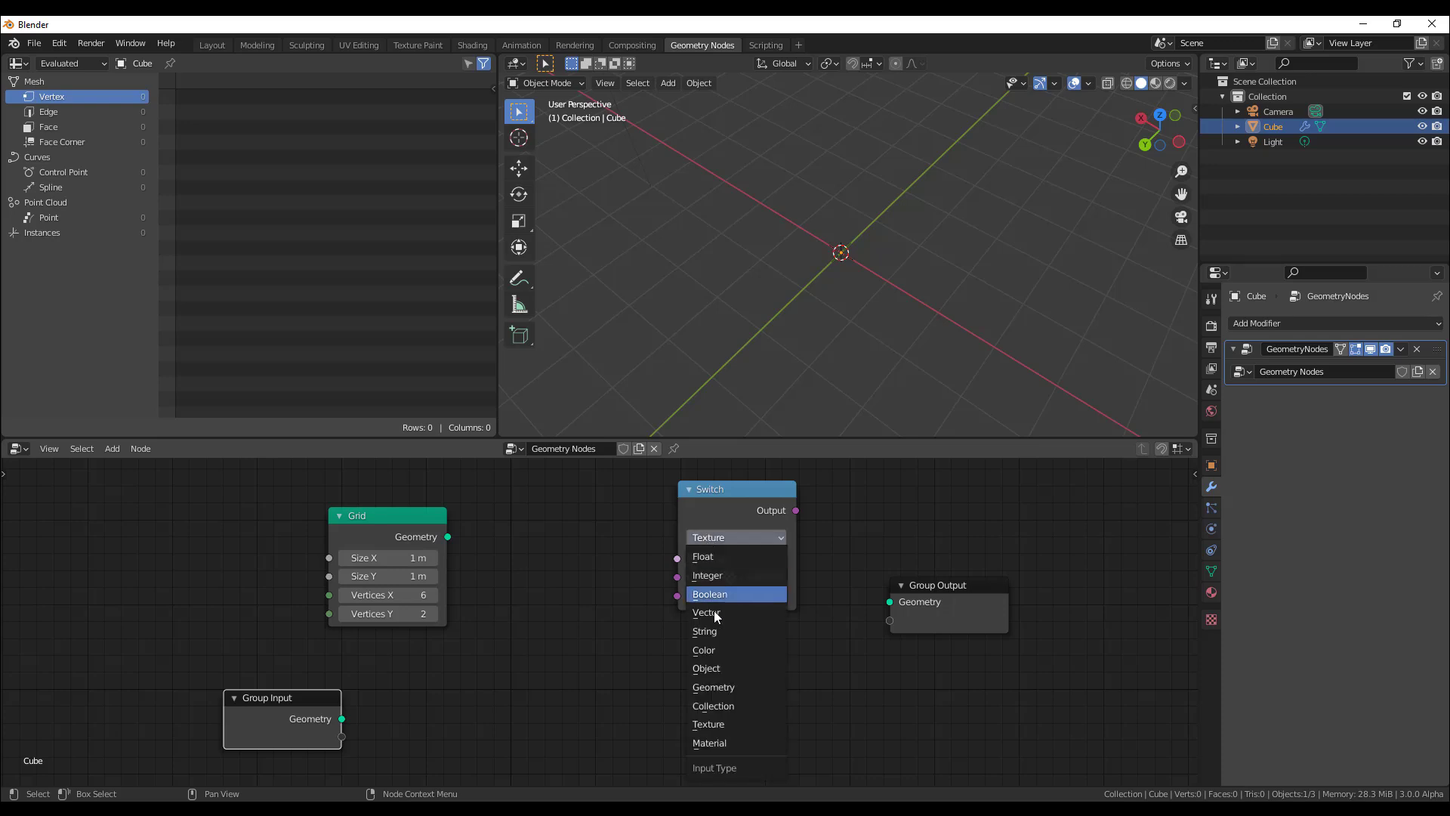
click(717, 741)
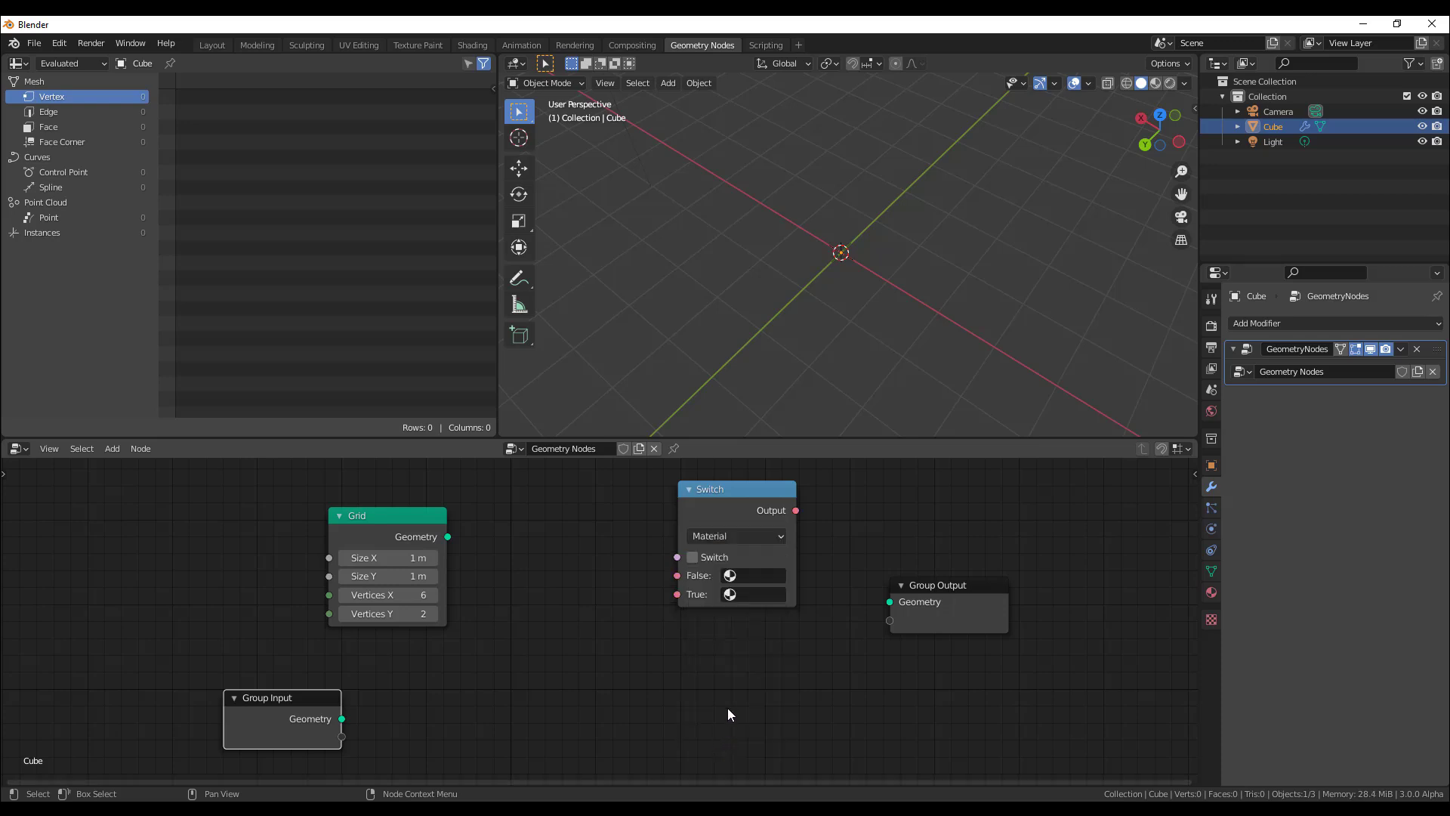
click(725, 535)
click(729, 647)
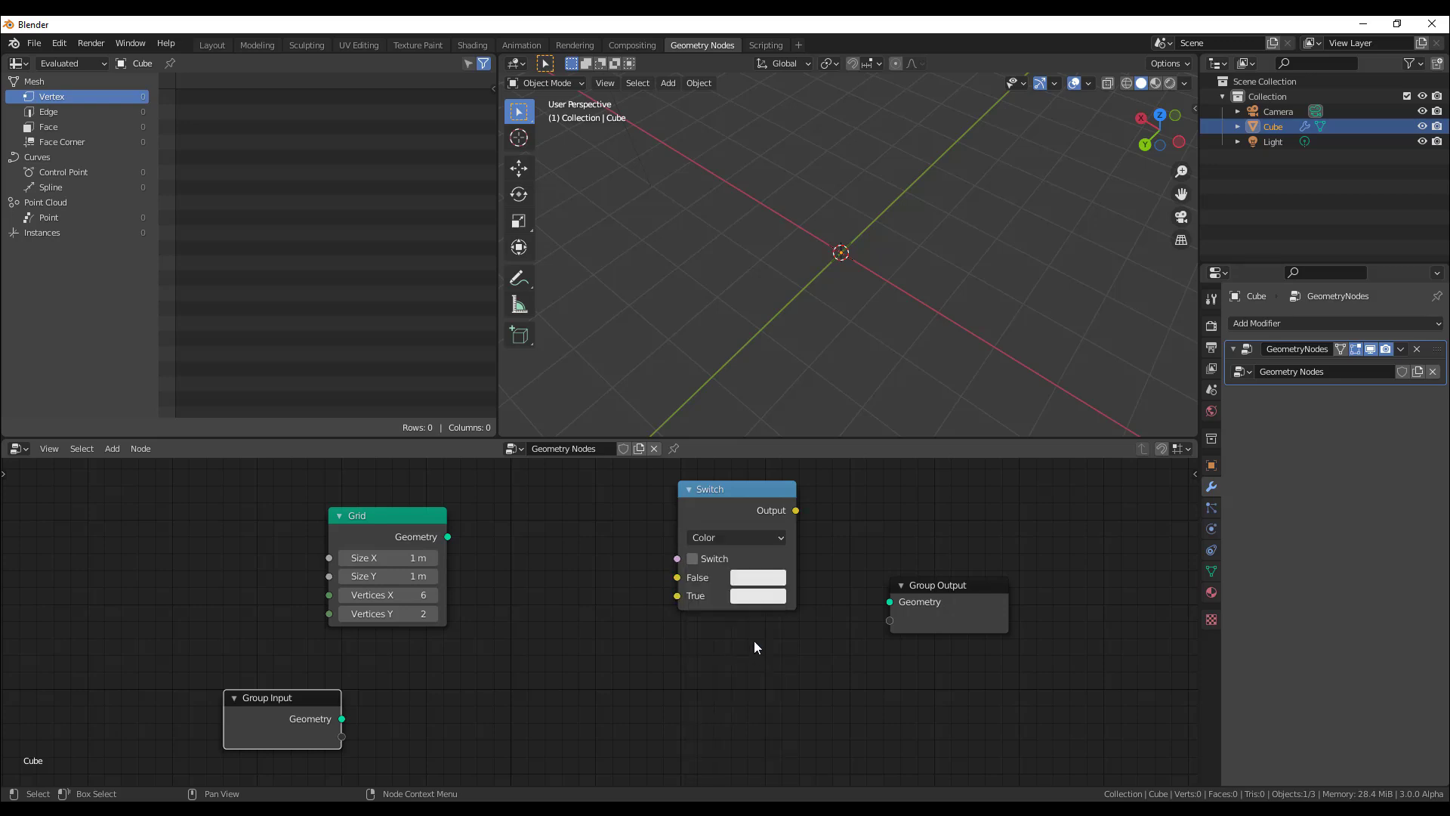
click(759, 585)
Add a Video Editing workspace from the Video Editing template and switch to it.
click(798, 44)
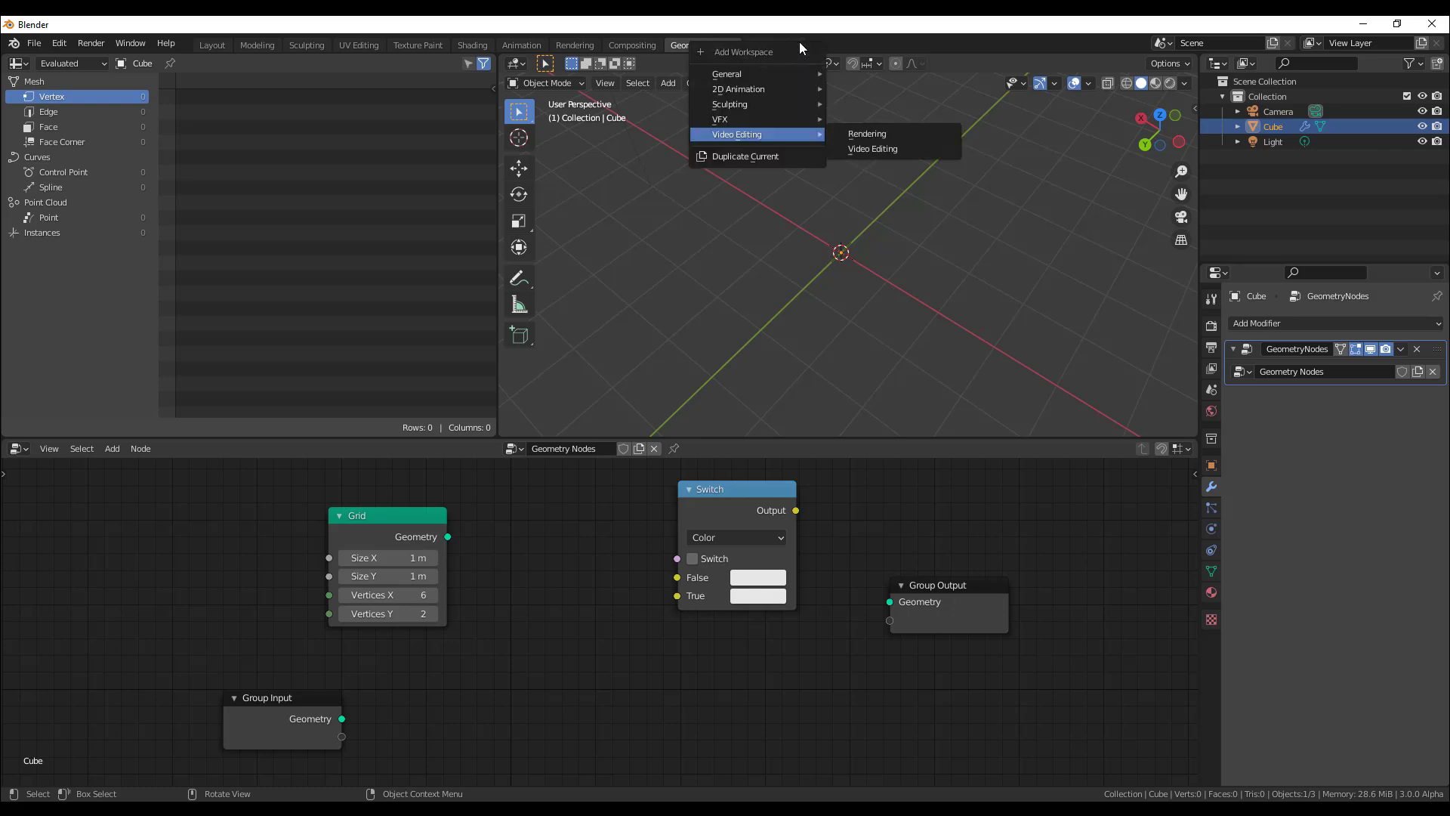
click(886, 239)
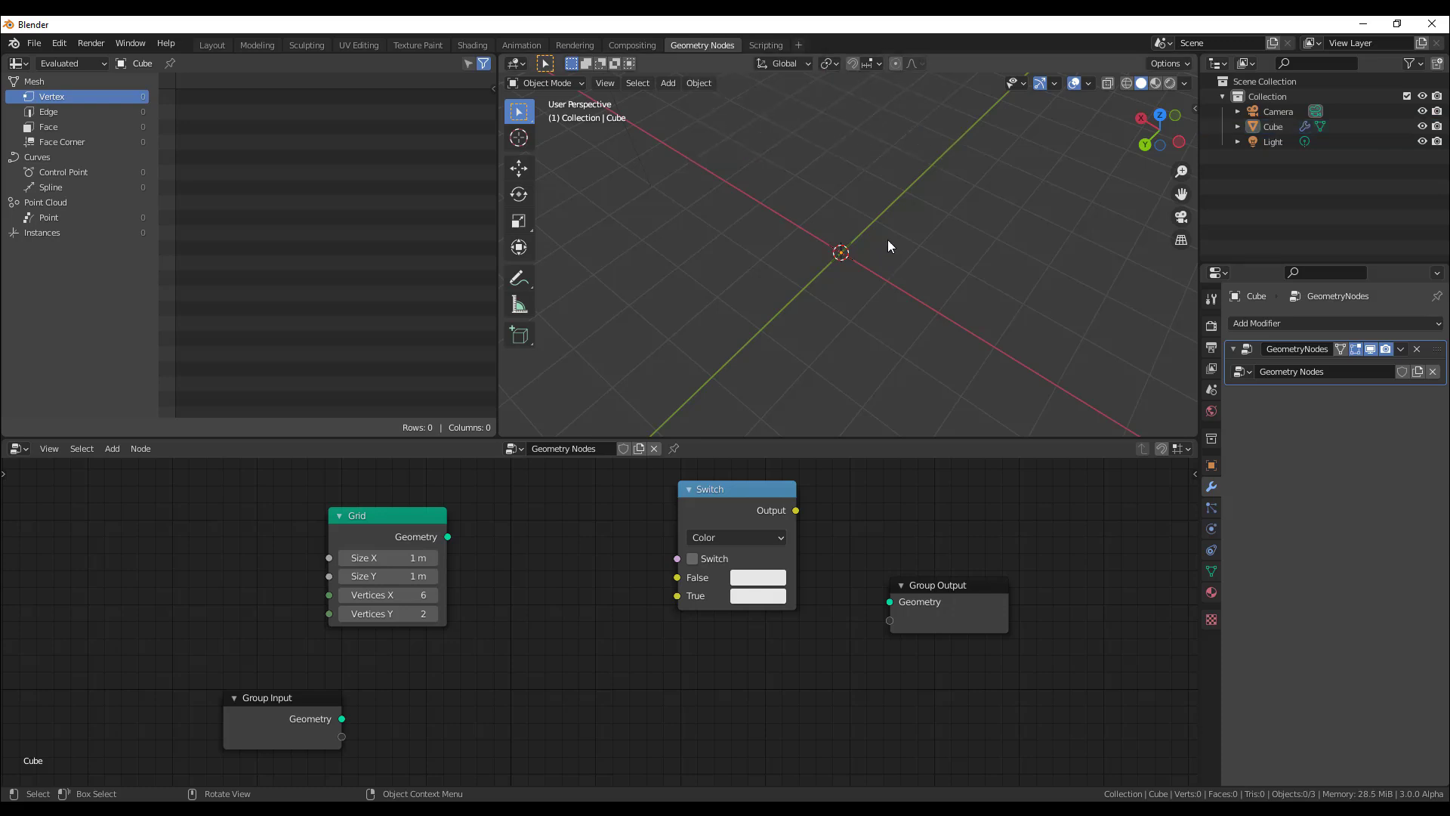
click(802, 45)
mouse_move(750, 133)
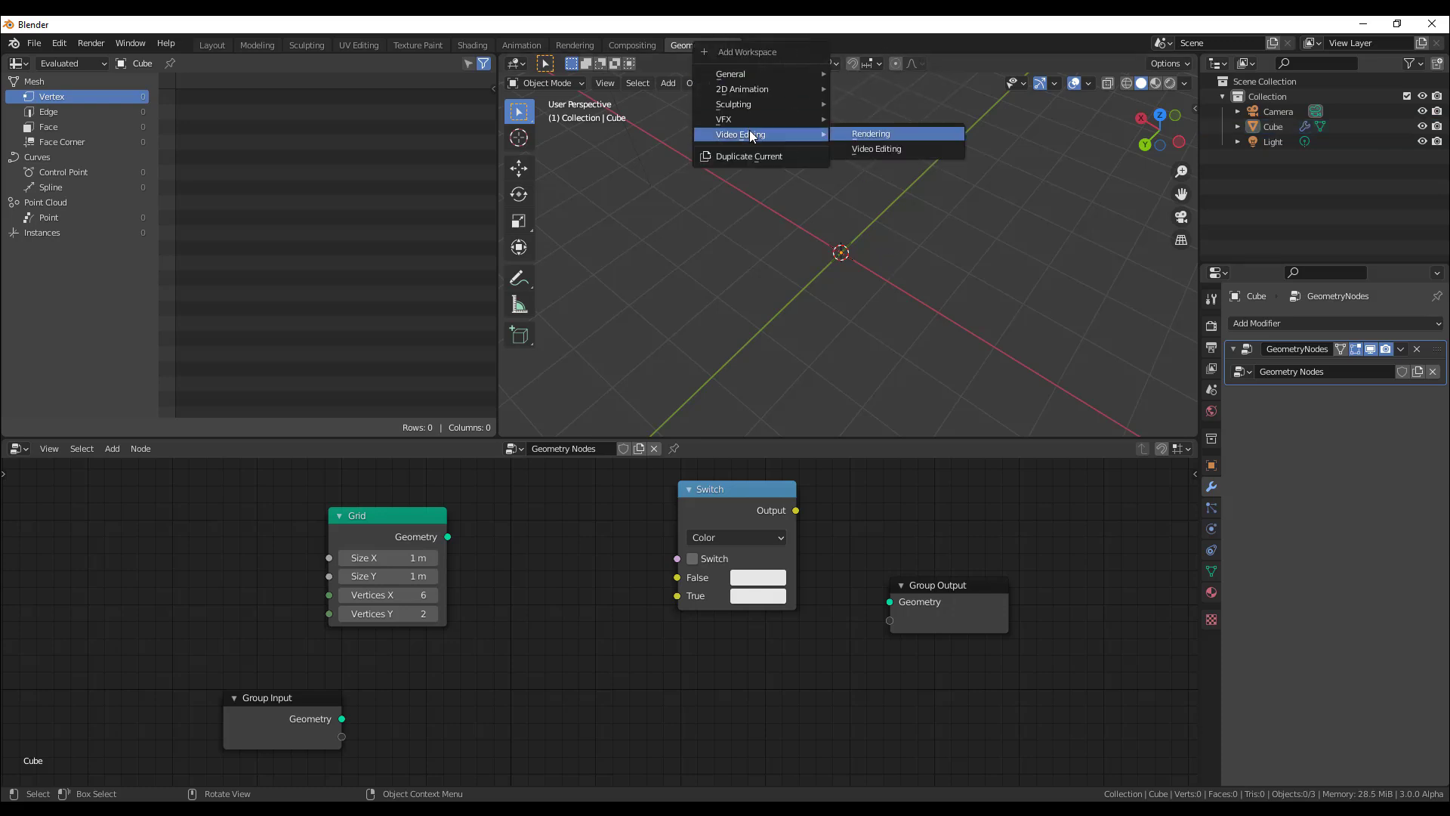
click(878, 150)
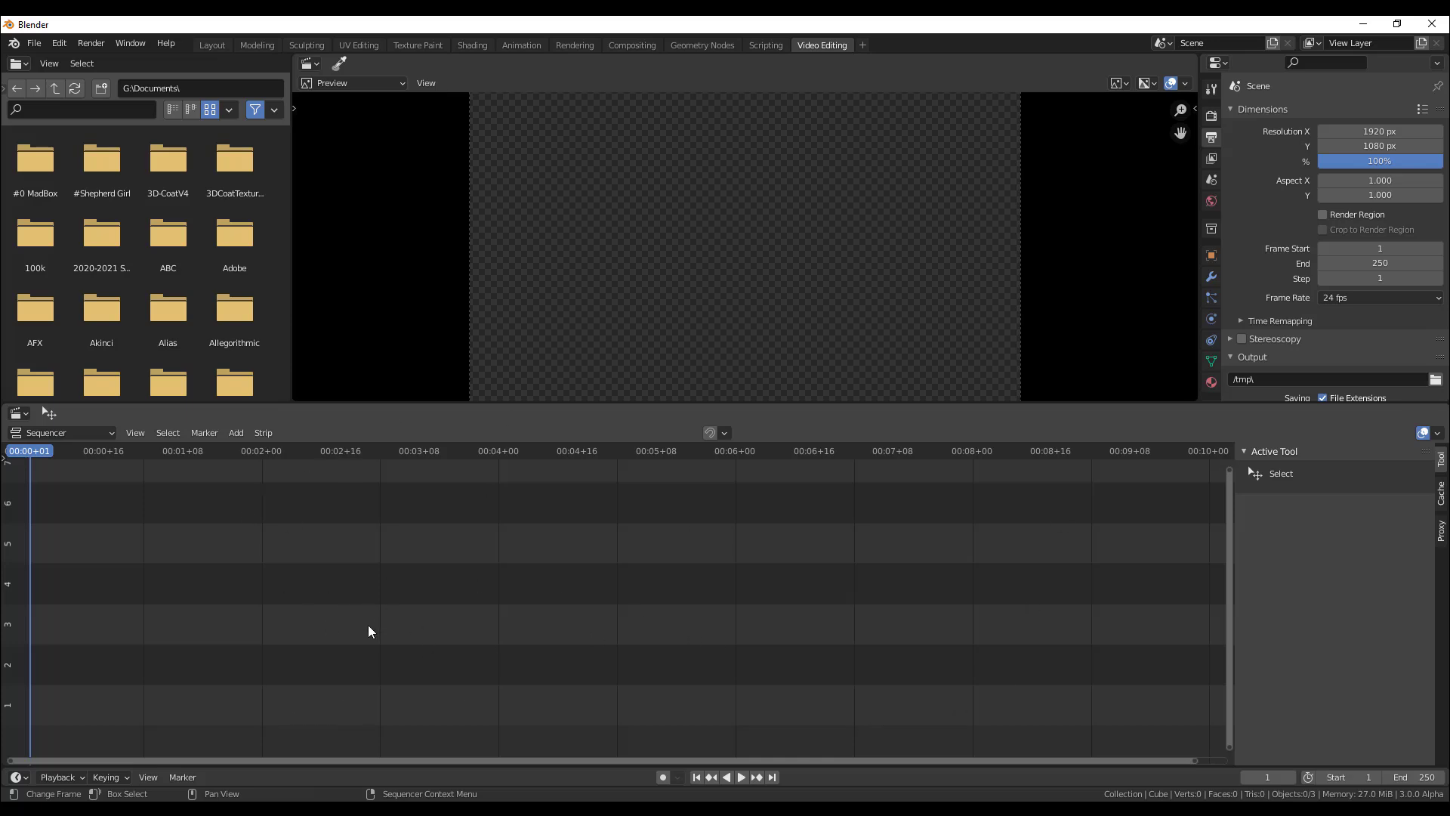
Add a Text strip to the sequencer and load teamviewer15.otf (TeamViewer15 Medium) as its font.
click(236, 432)
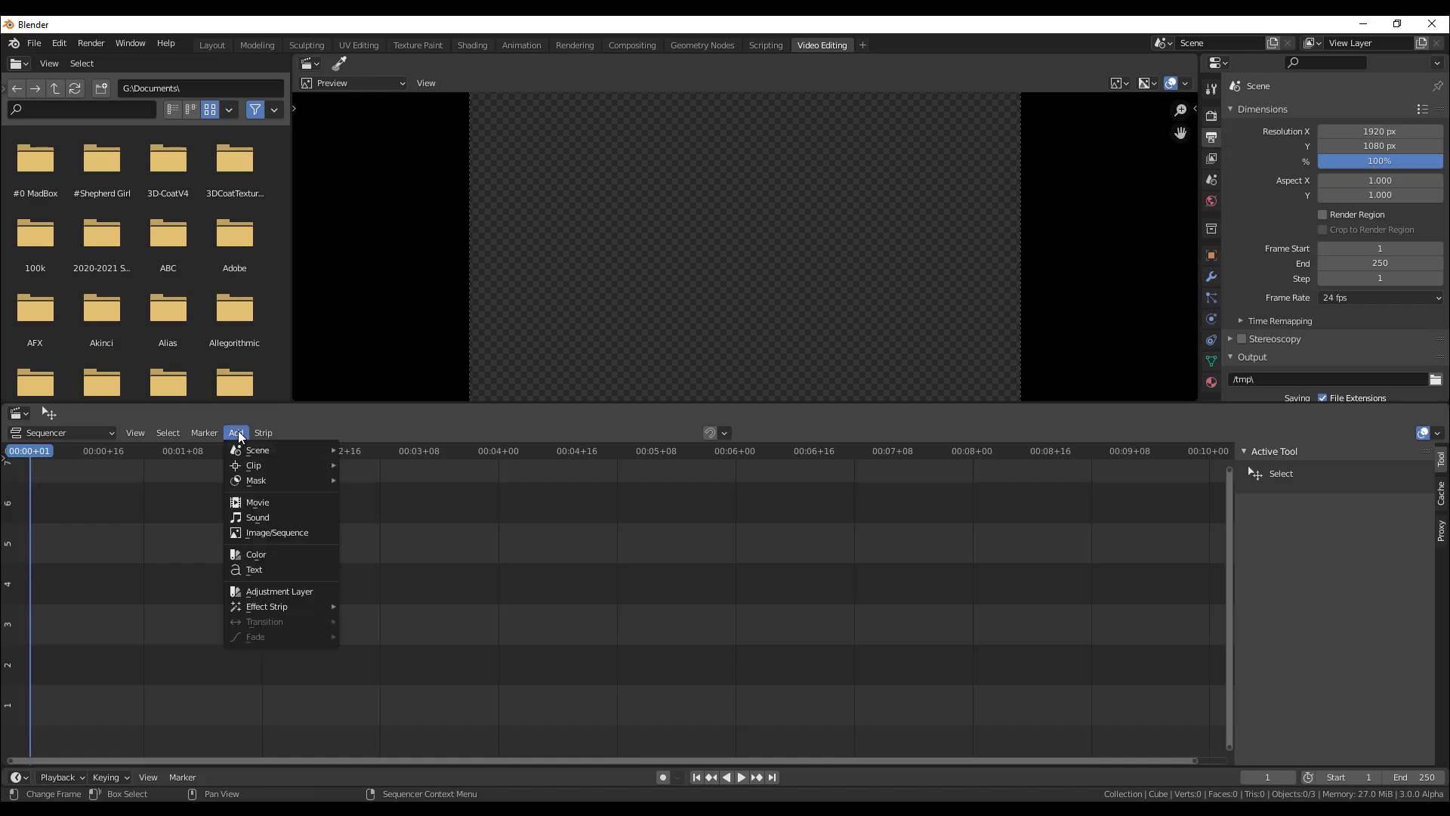
click(272, 571)
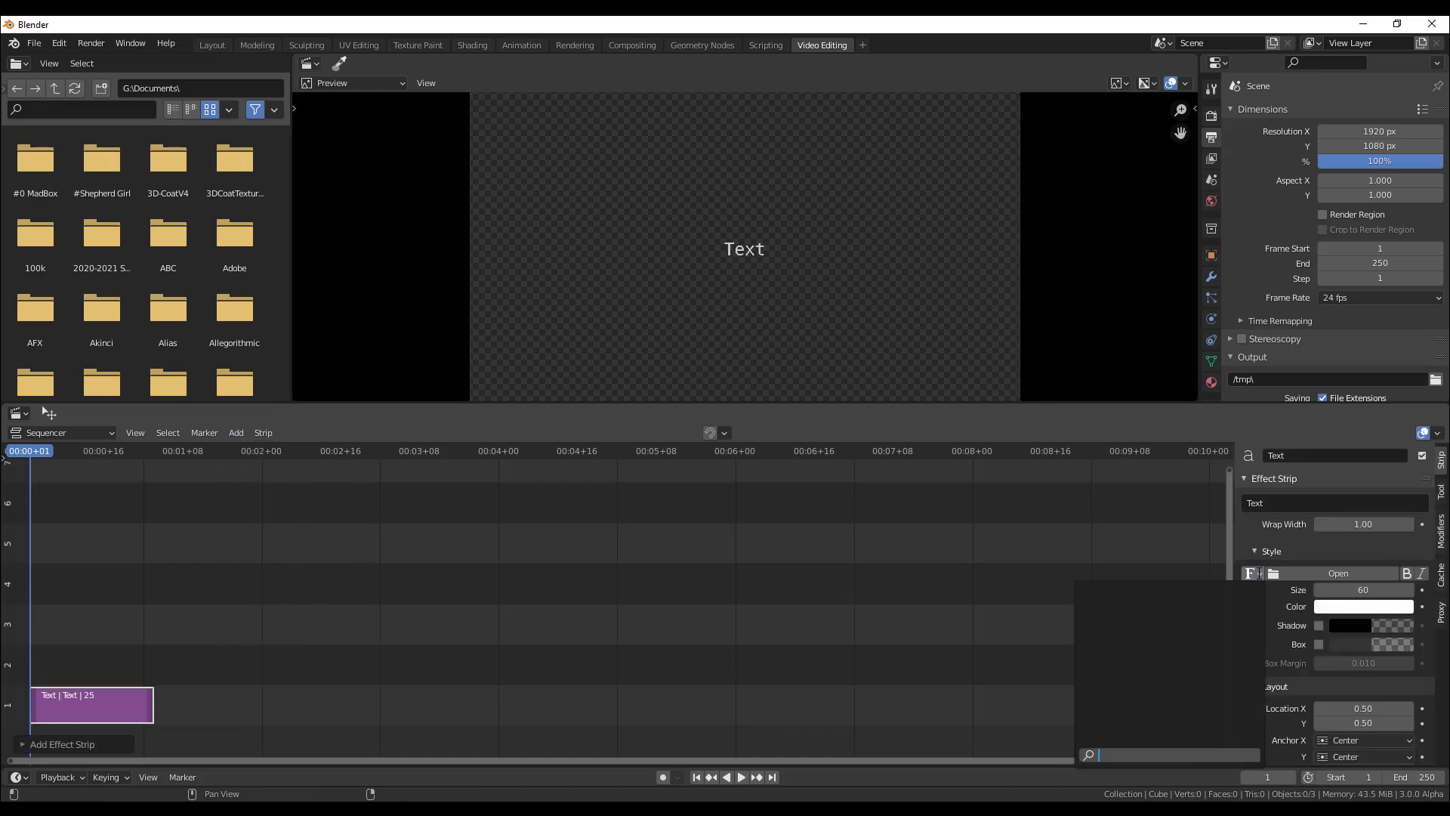
click(1302, 573)
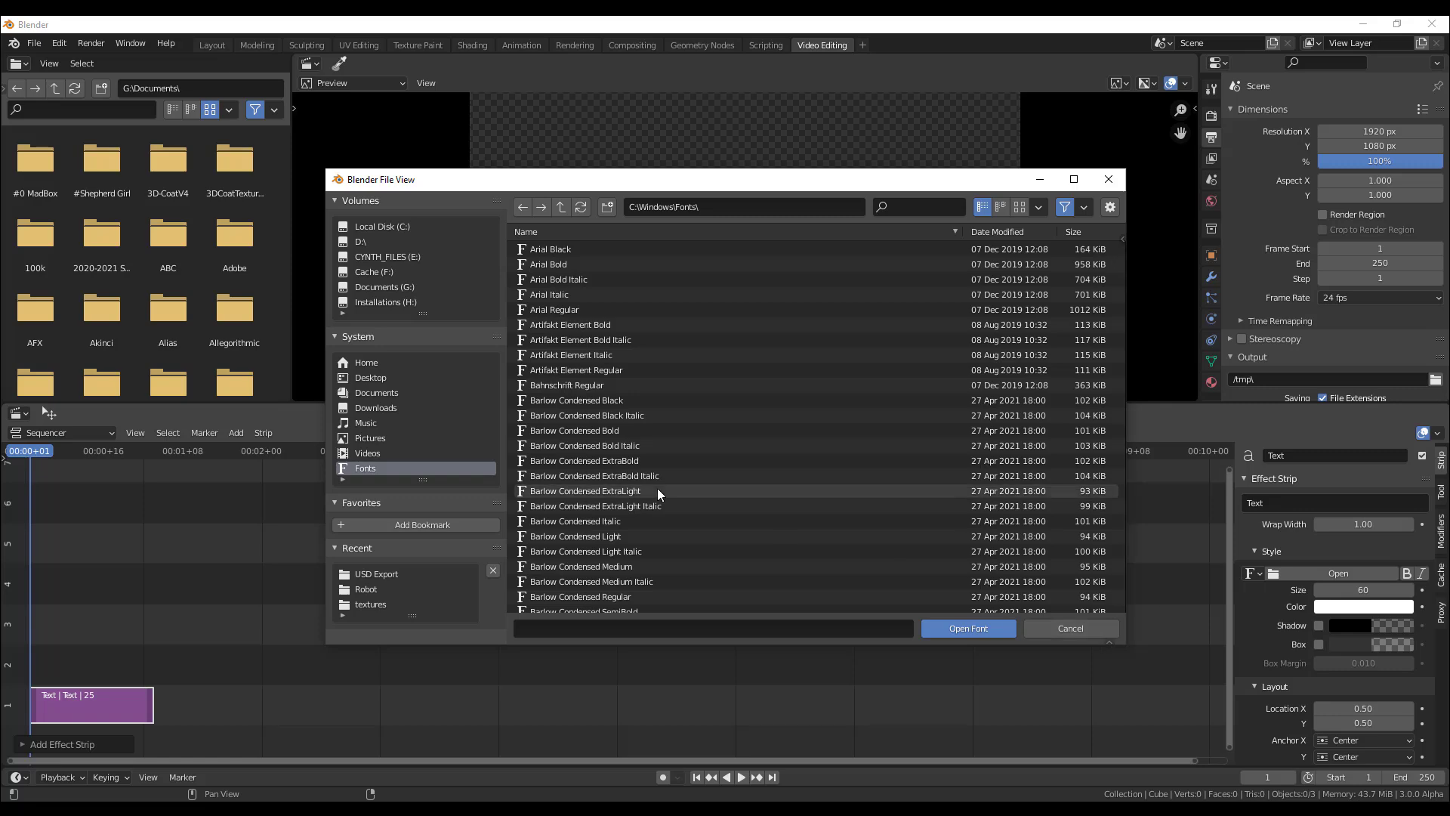
click(657, 490)
scroll(800, 503, down, 15)
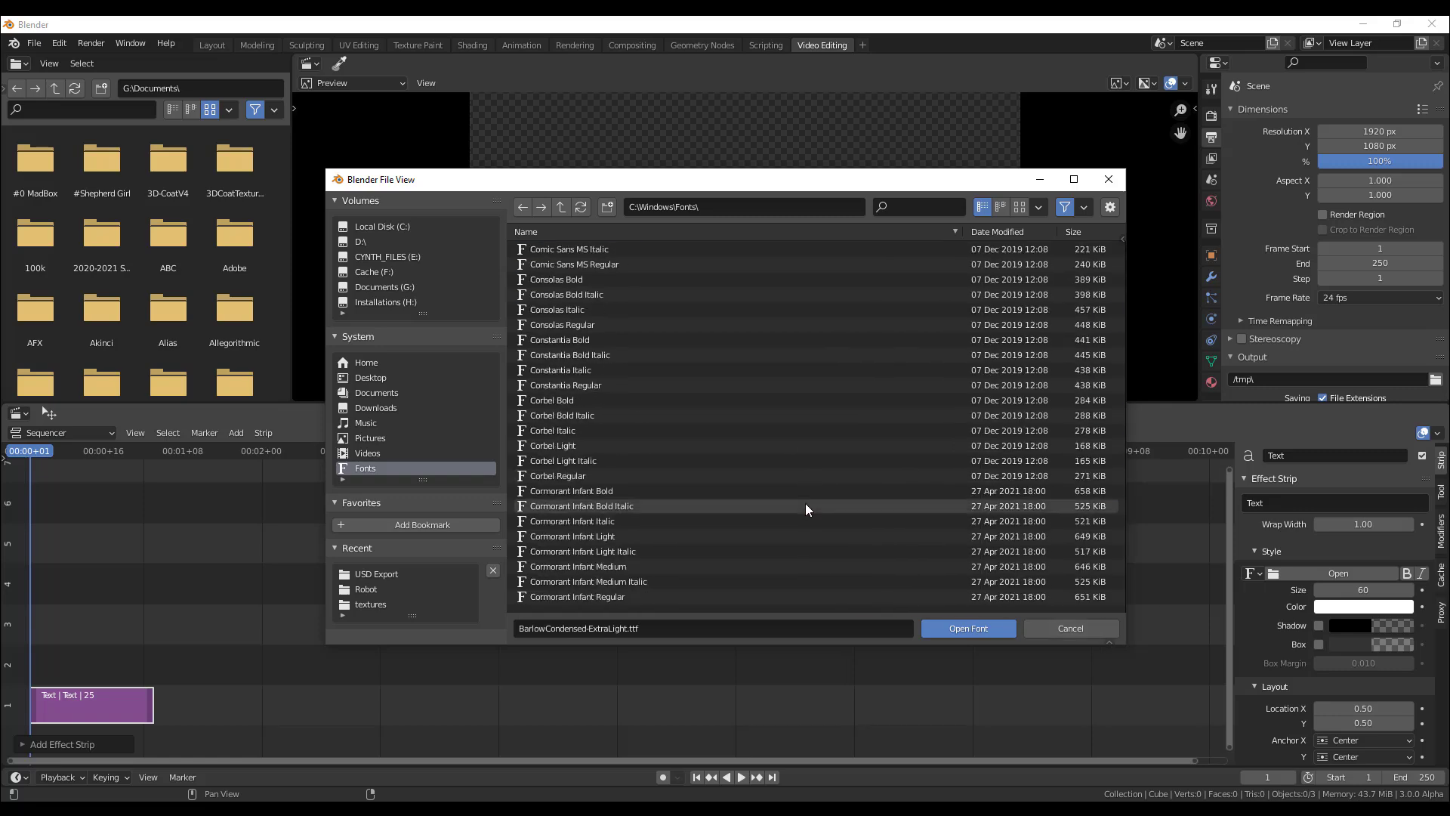
scroll(816, 502, down, 15)
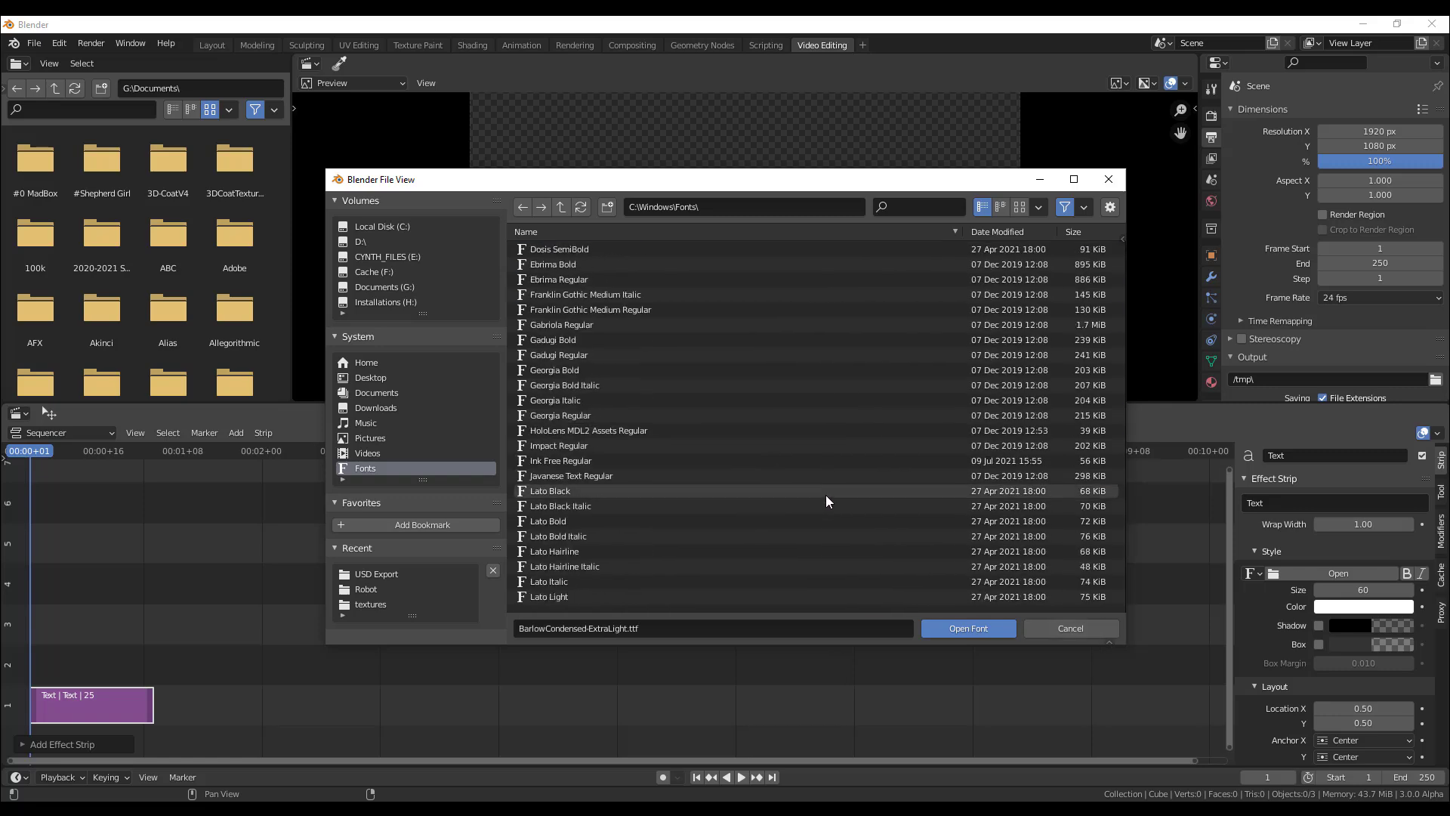
scroll(826, 496, down, 4)
click(1019, 206)
drag(1122, 456, 1116, 591)
scroll(1116, 592, up, 5)
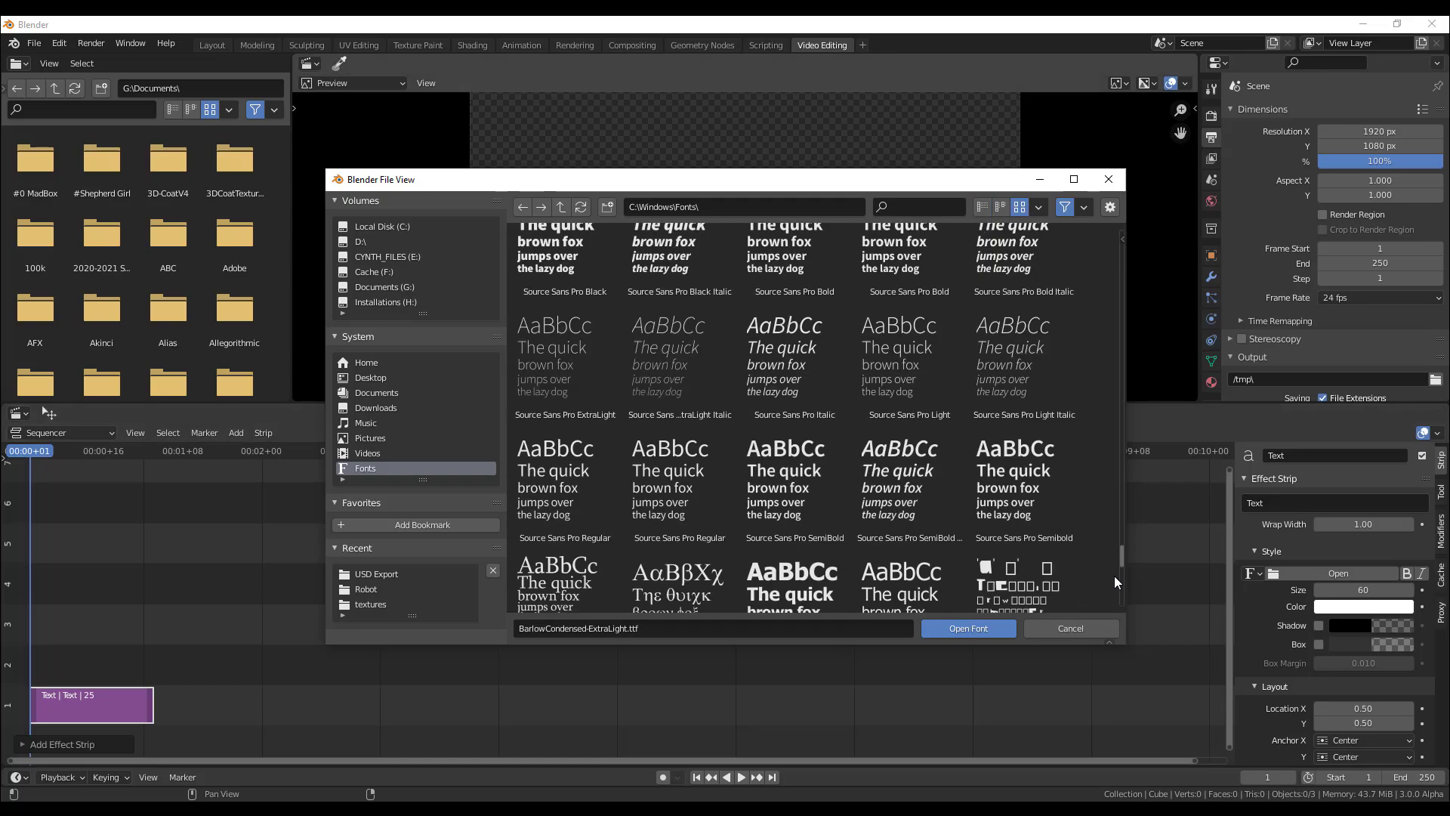
click(1024, 504)
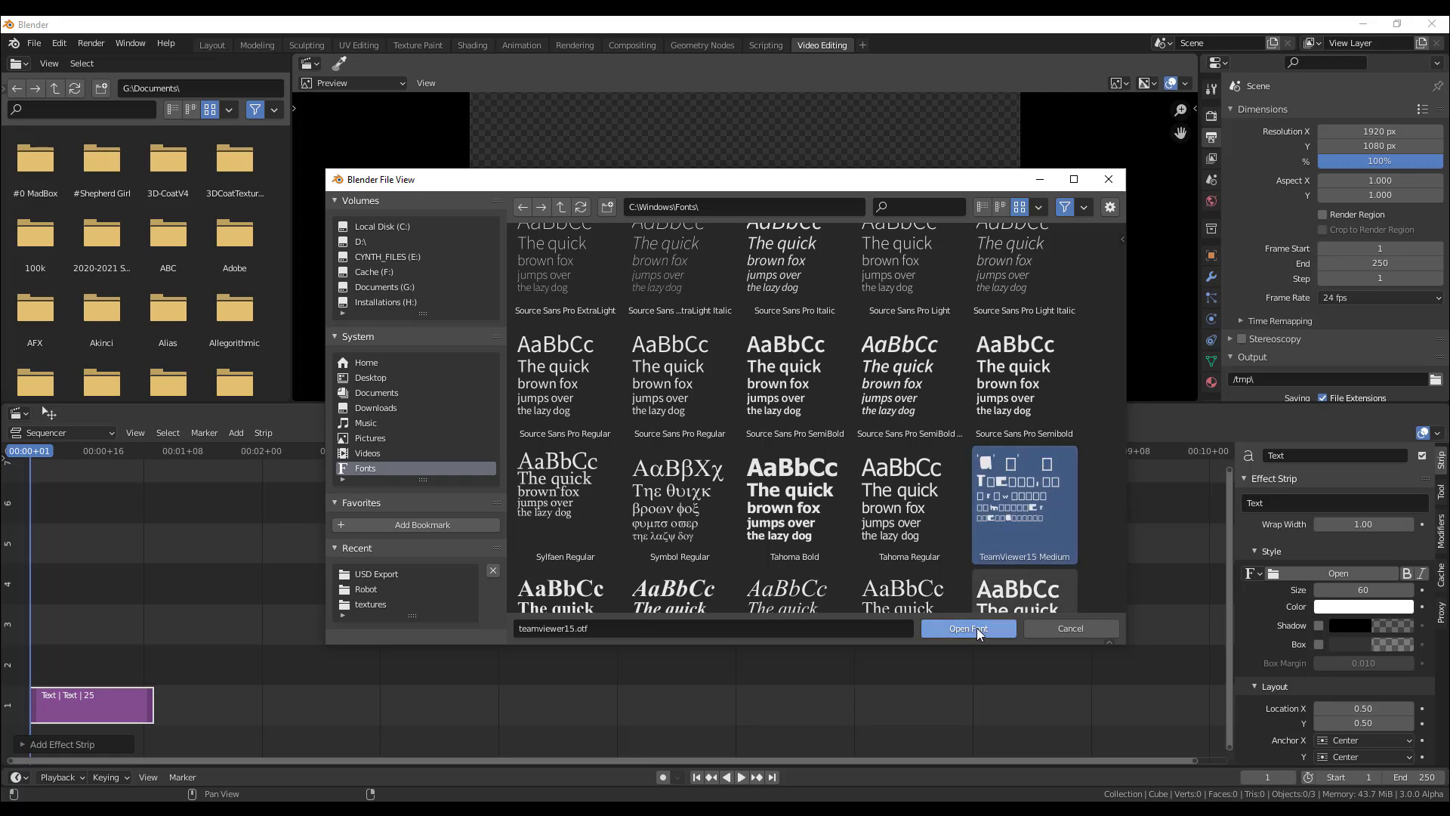
click(968, 628)
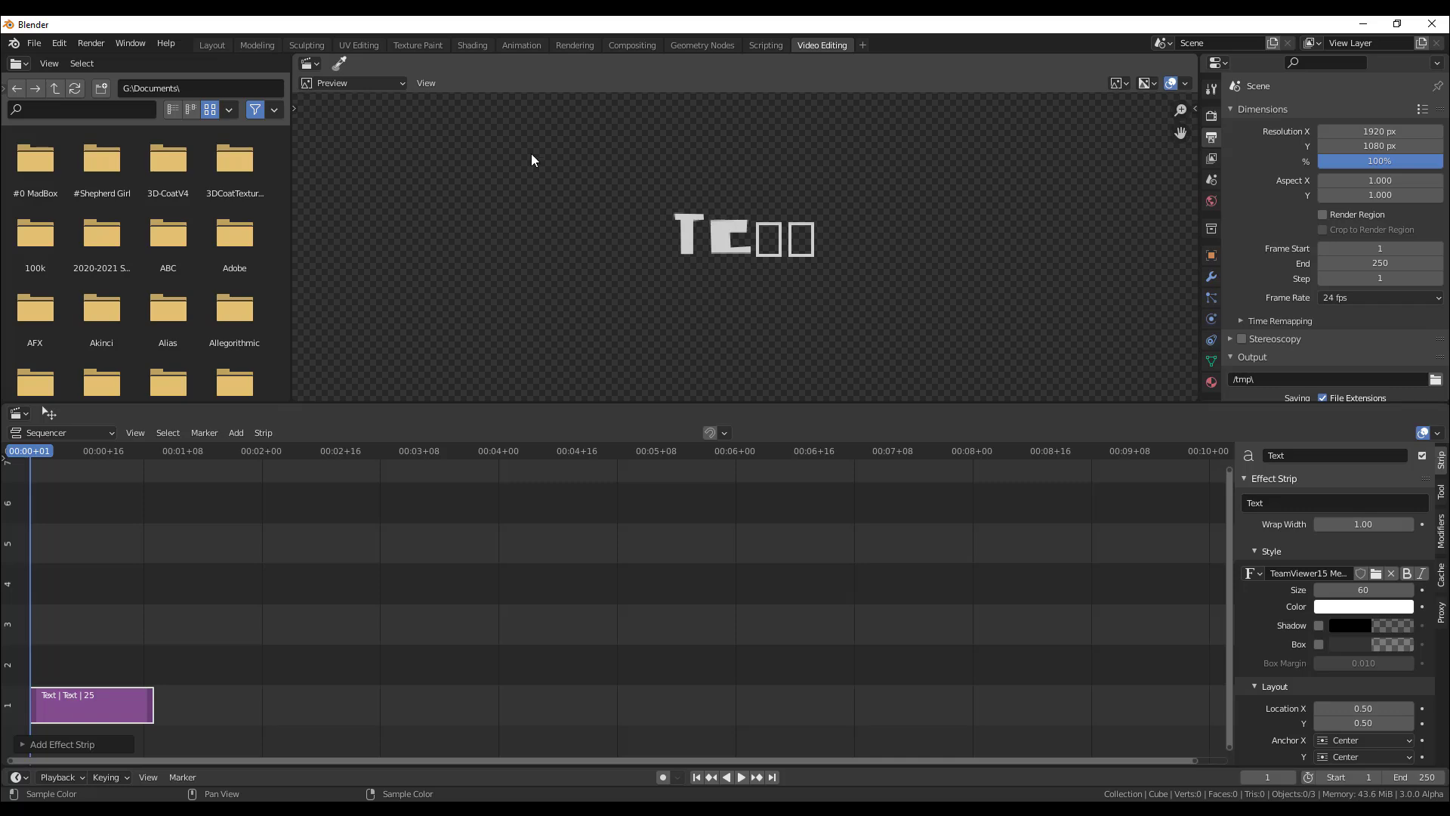
Back in the Layout workspace, add a Suzanne monkey head mesh with Shift+A.
click(212, 45)
key(shift+a)
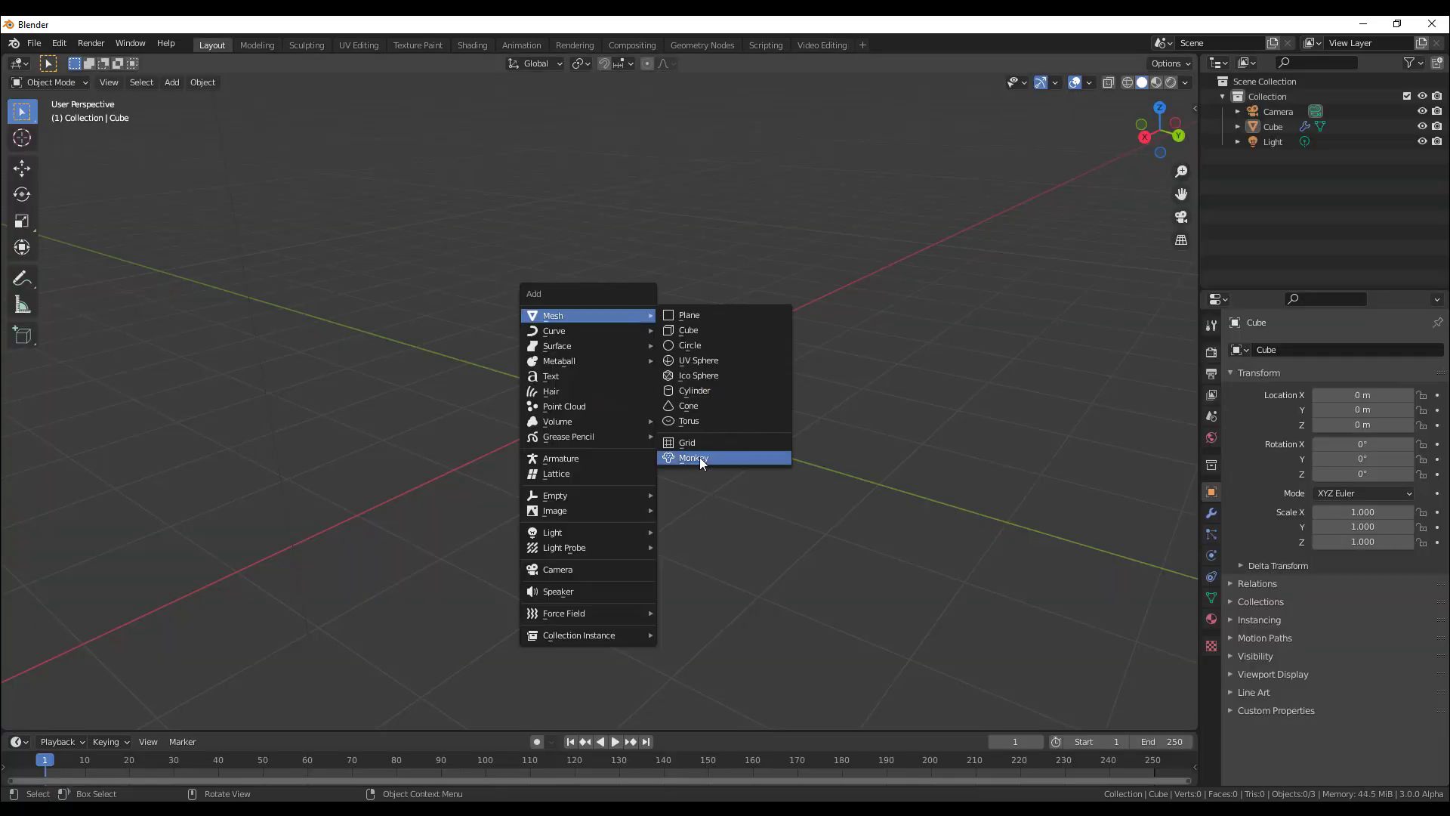
click(696, 457)
scroll(728, 451, up, 5)
middle_drag(649, 504, 728, 421)
scroll(728, 421, down, 6)
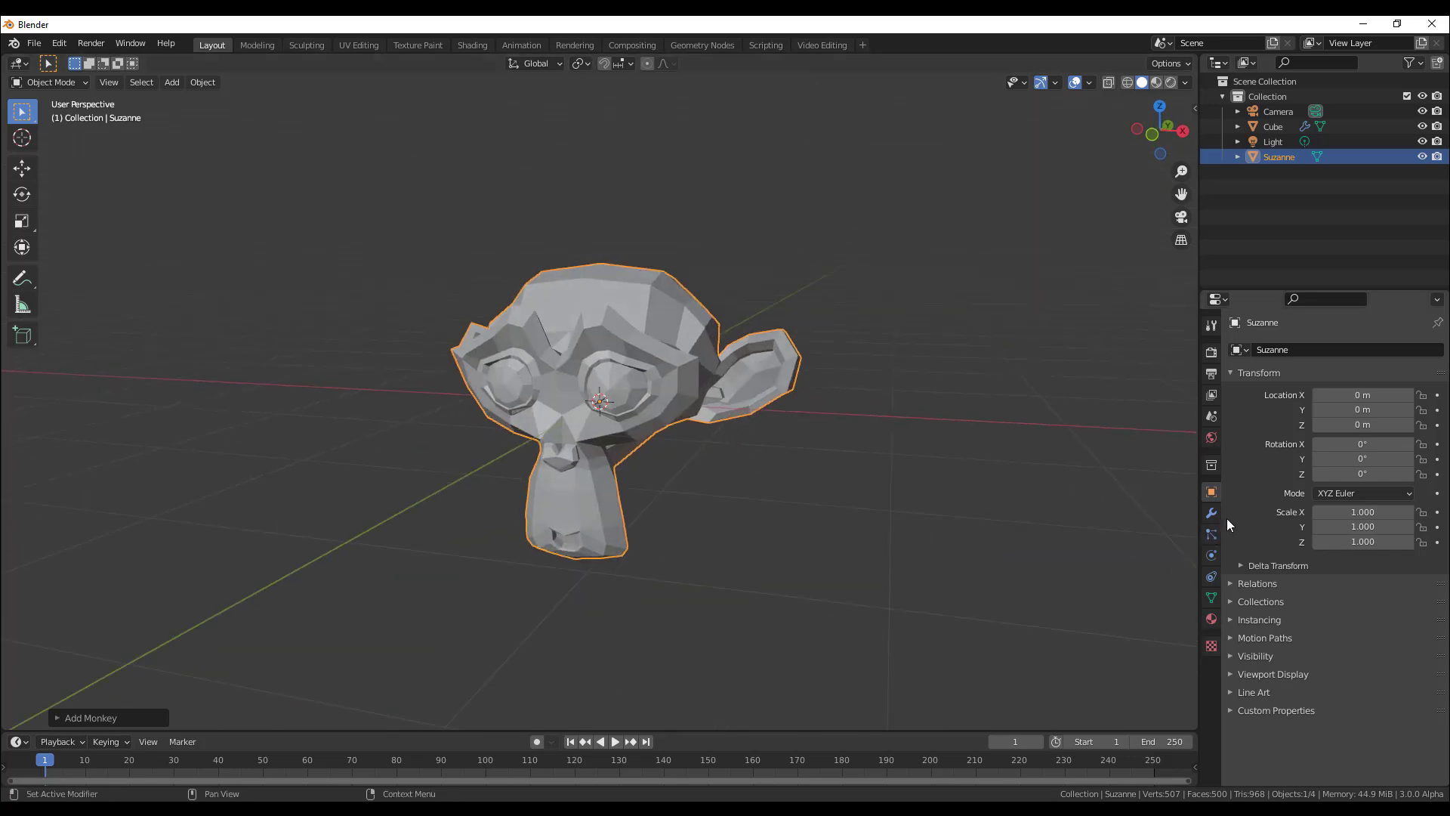
Give Suzanne a Child Of object constraint and expand its extra options.
click(1211, 578)
click(1308, 350)
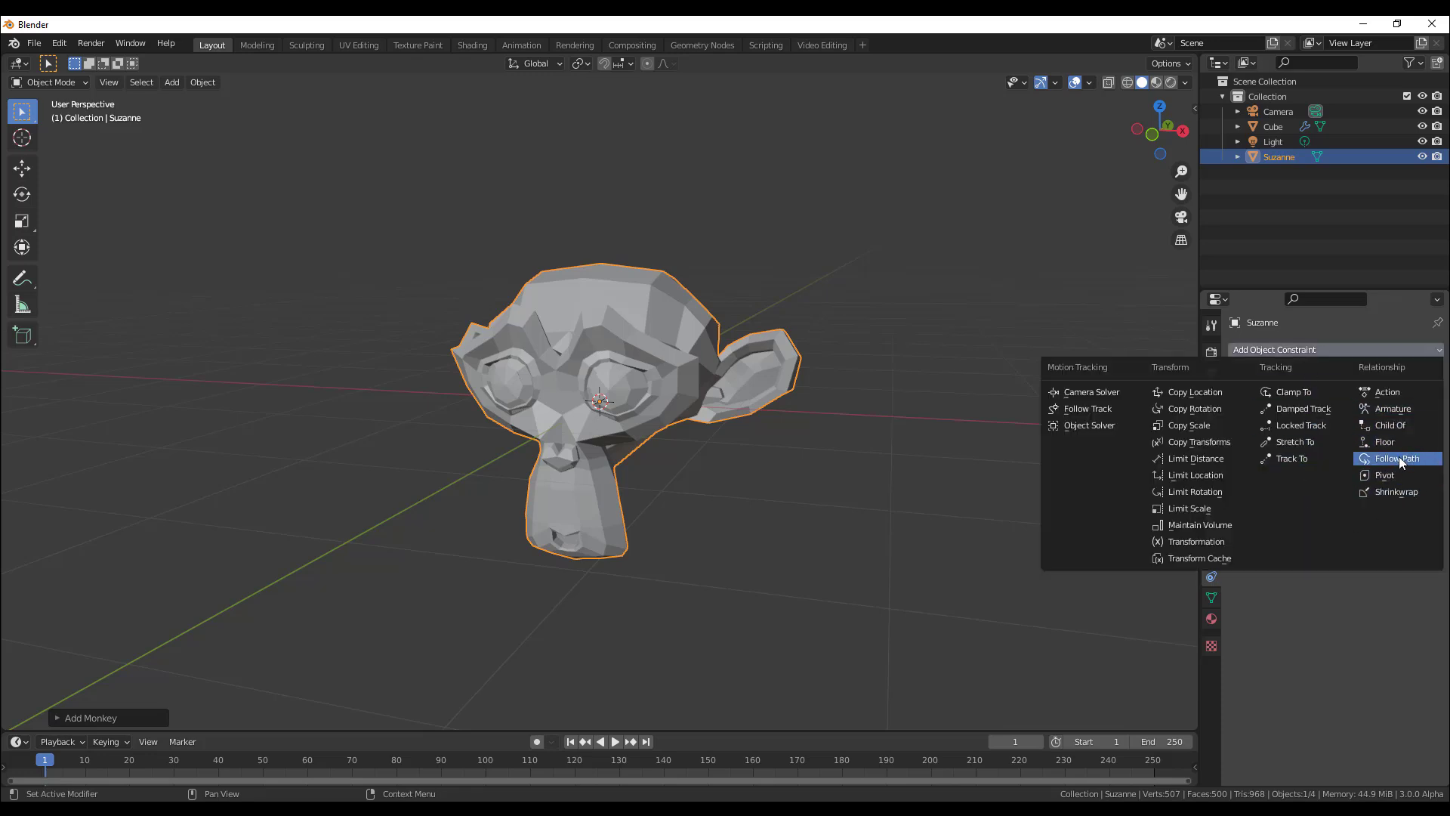
click(1389, 426)
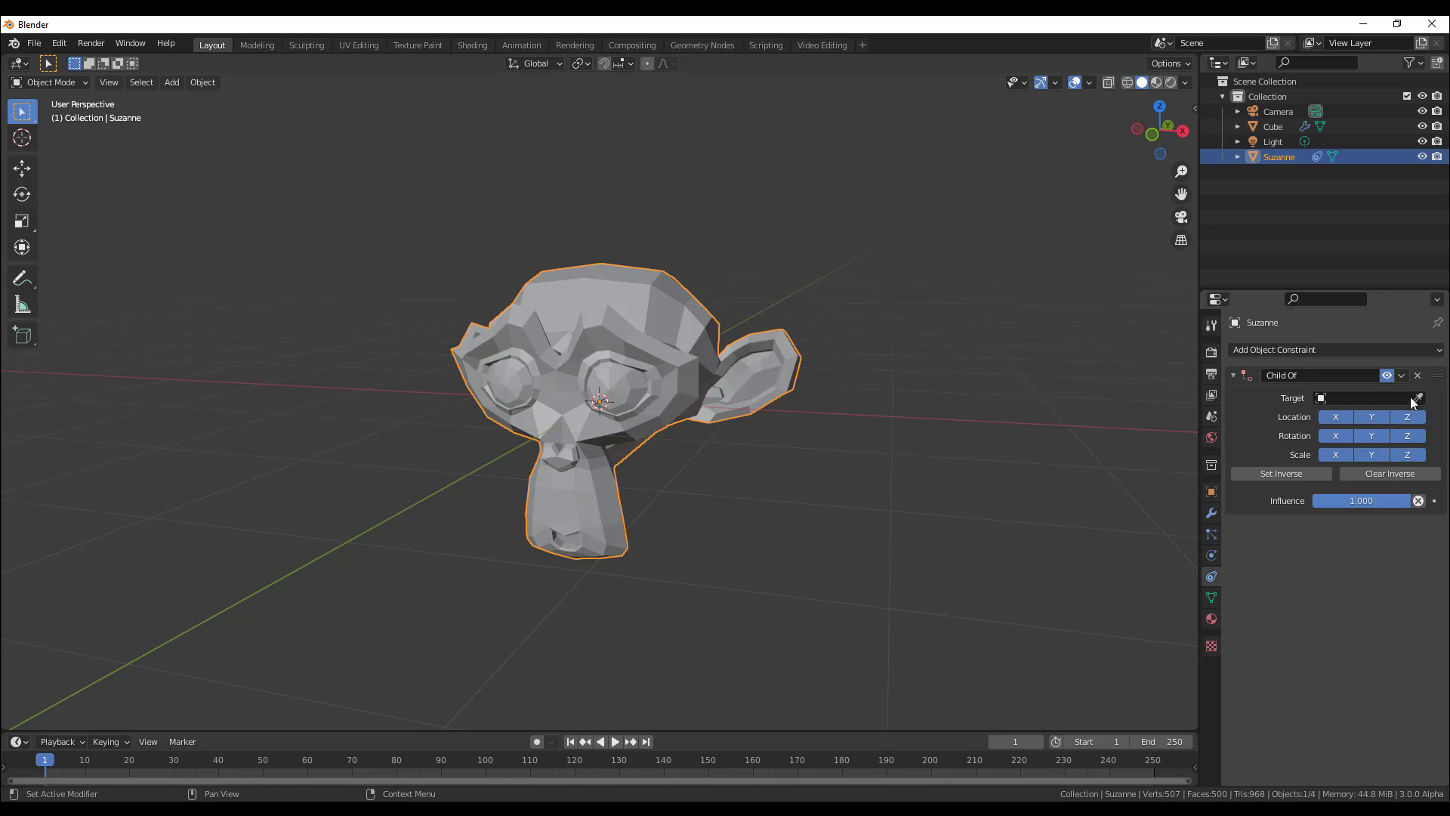
click(1400, 375)
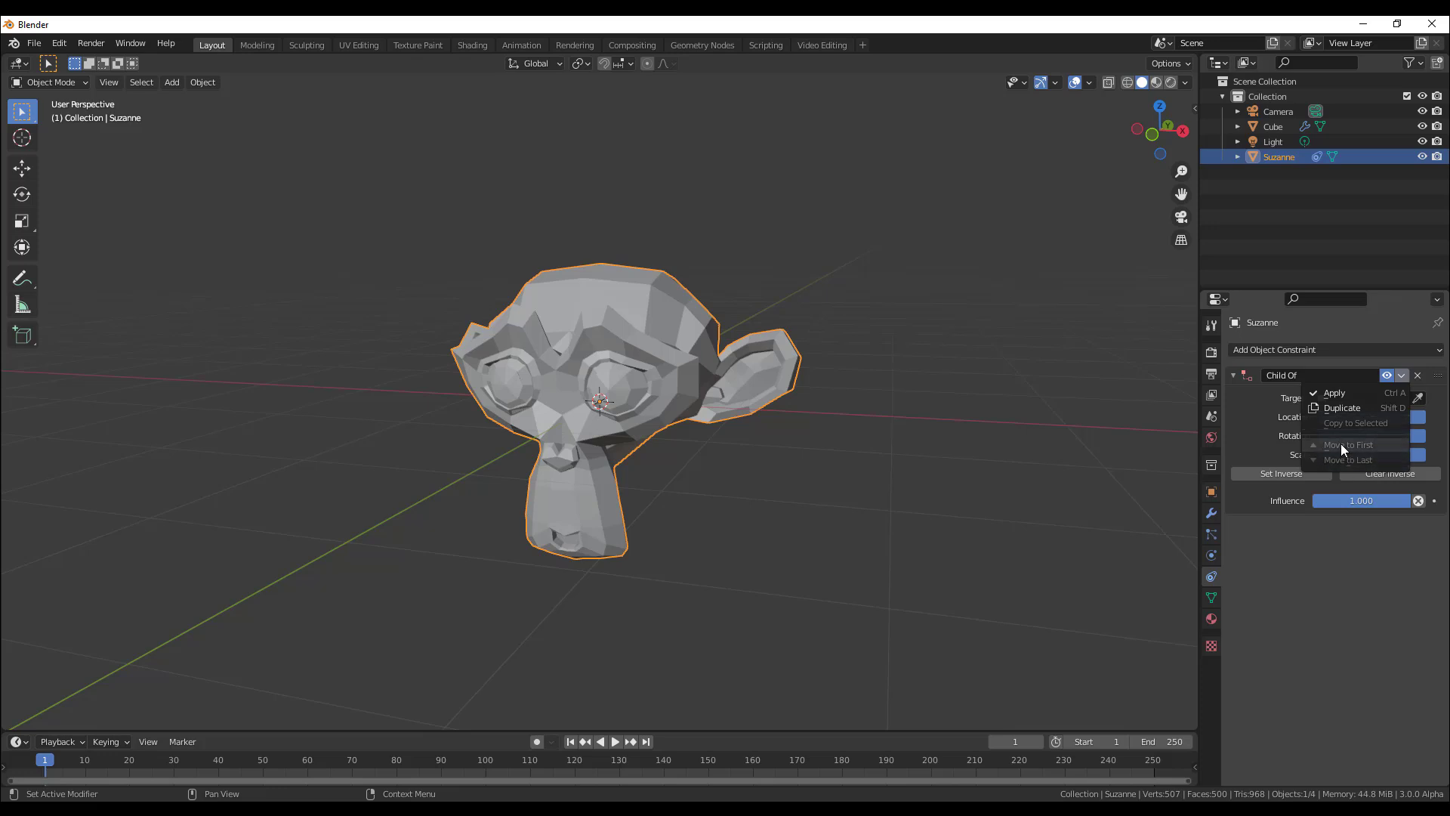
middle_drag(935, 497, 710, 432)
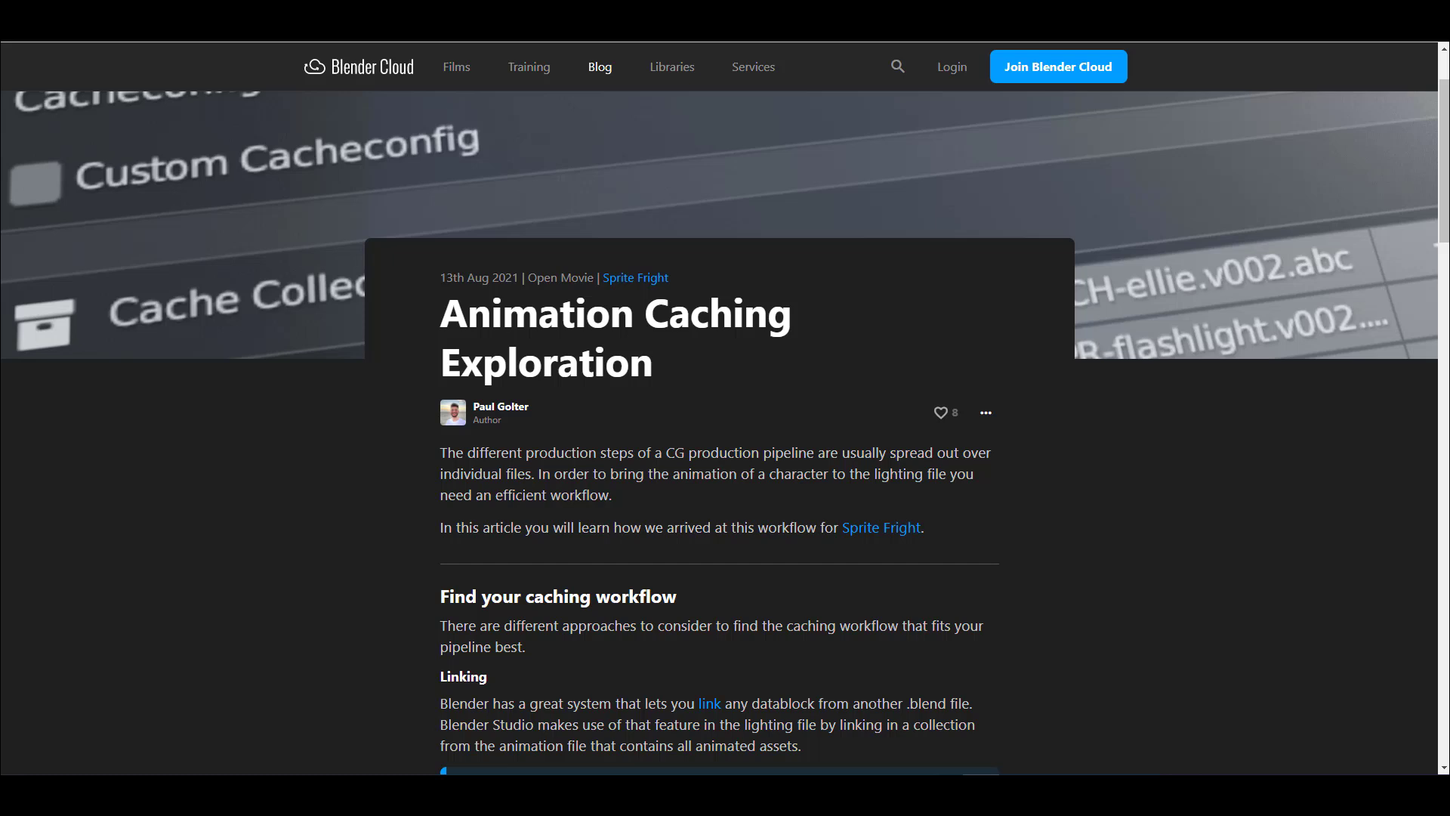
Scroll down the Animation Caching Exploration article past its introduction.
scroll(877, 305, down, 4)
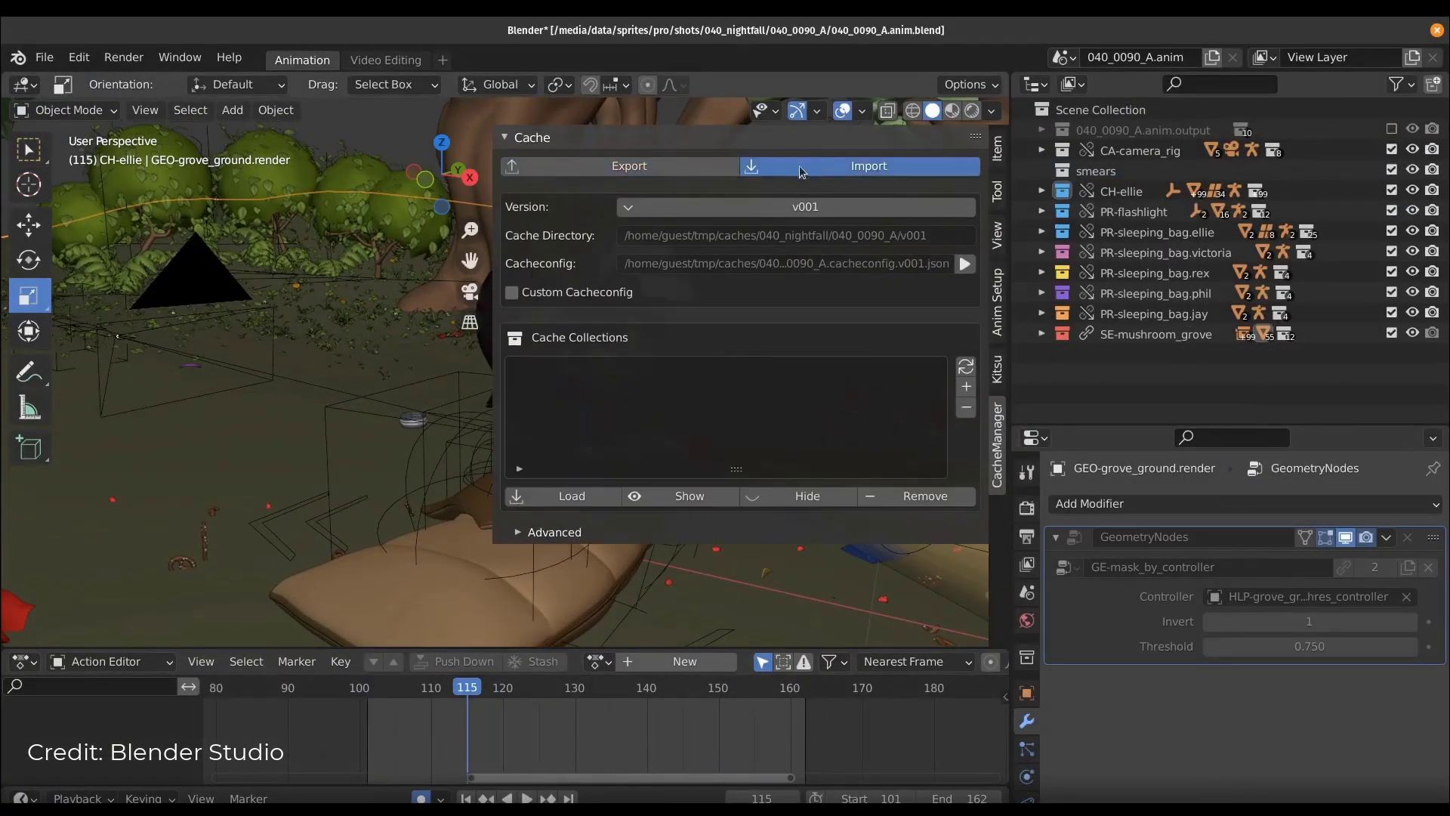
Export three collections, including PR-sleeping_bag.ellie, as cache version v002.
click(695, 175)
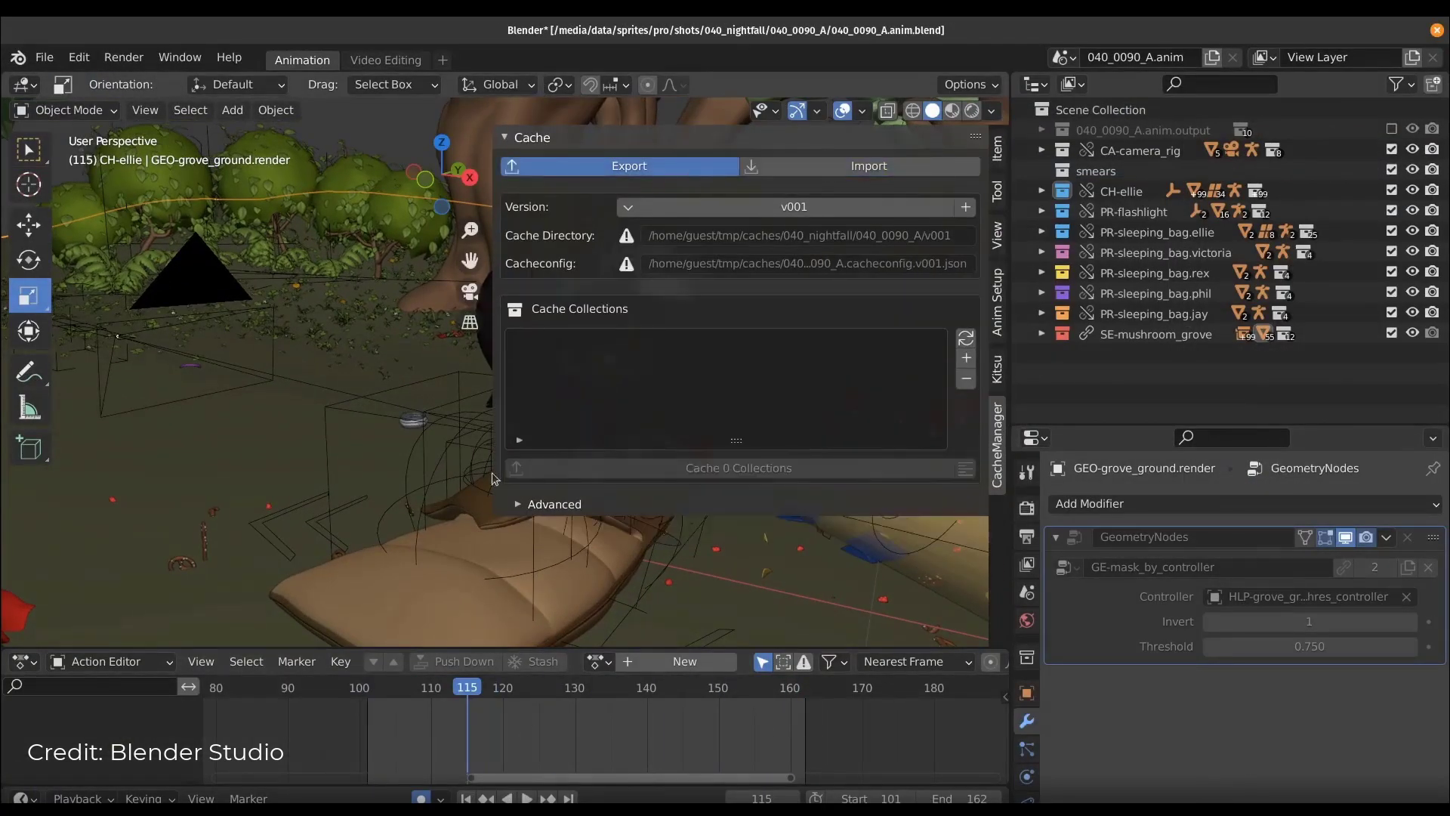
click(966, 357)
click(739, 353)
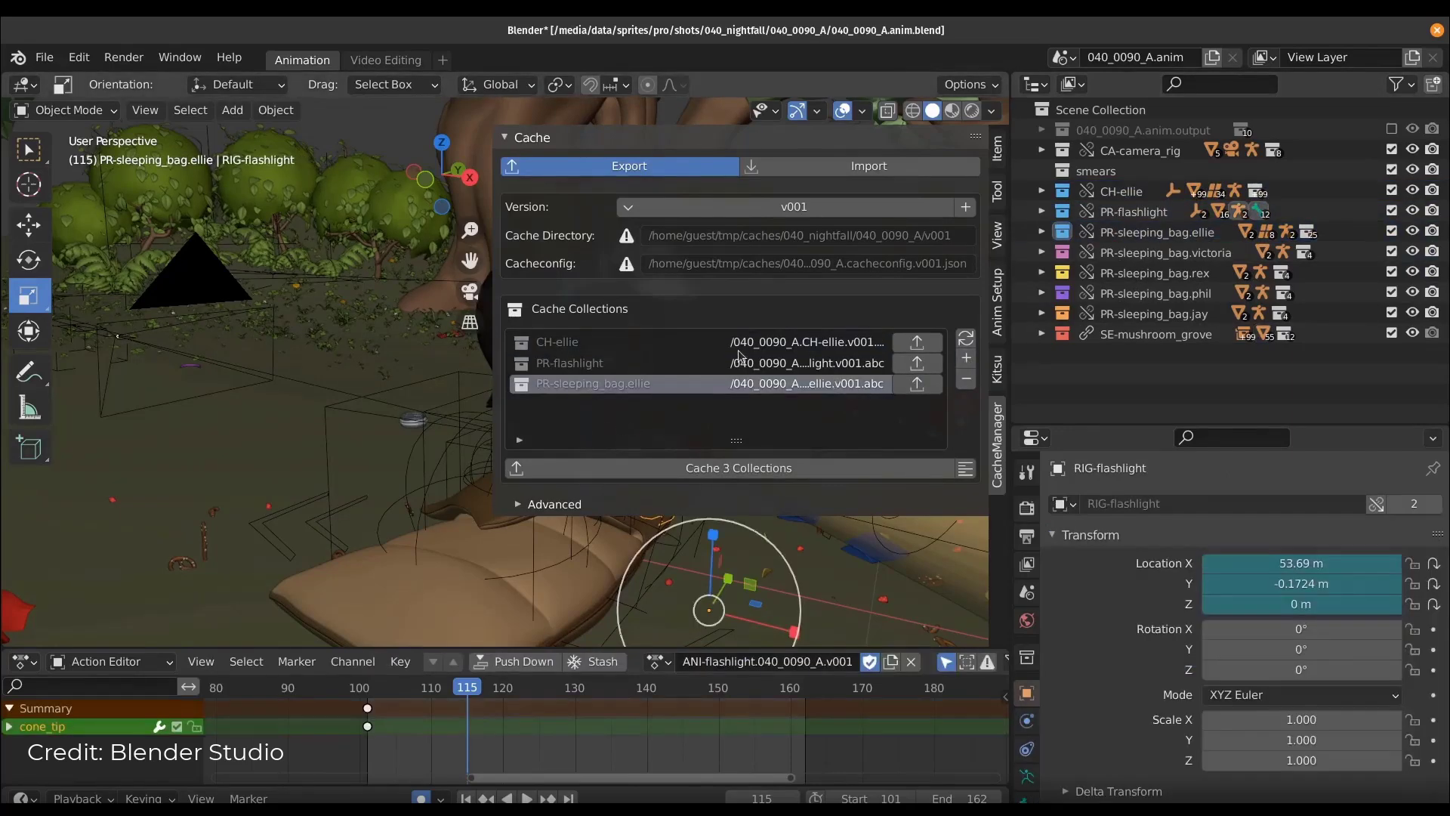
click(965, 206)
click(567, 505)
scroll(566, 503, down, 2)
click(562, 442)
Bring the terminal with the export log forward and move it left.
click(657, 470)
key(super)
click(845, 134)
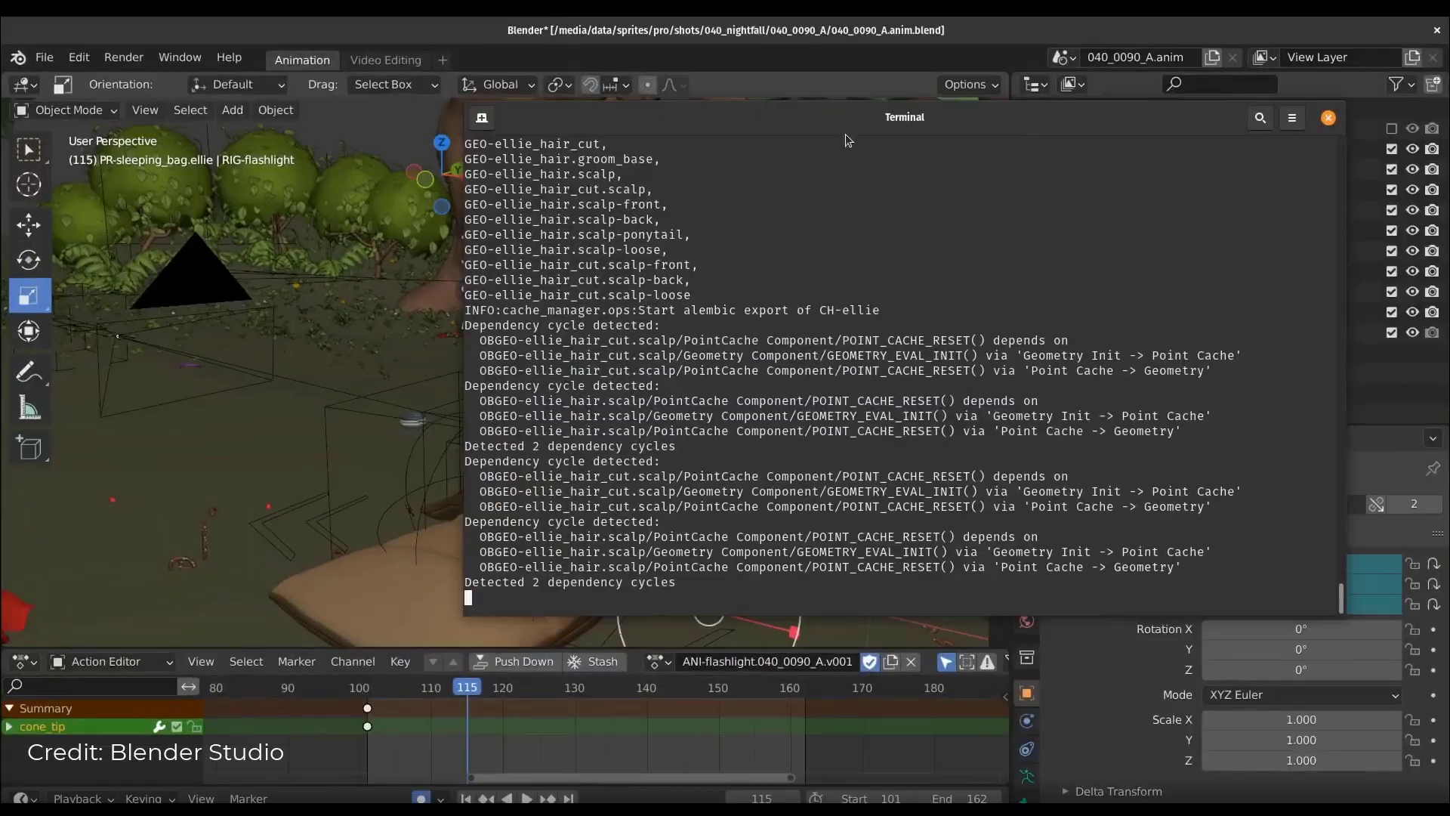
drag(845, 134, 266, 108)
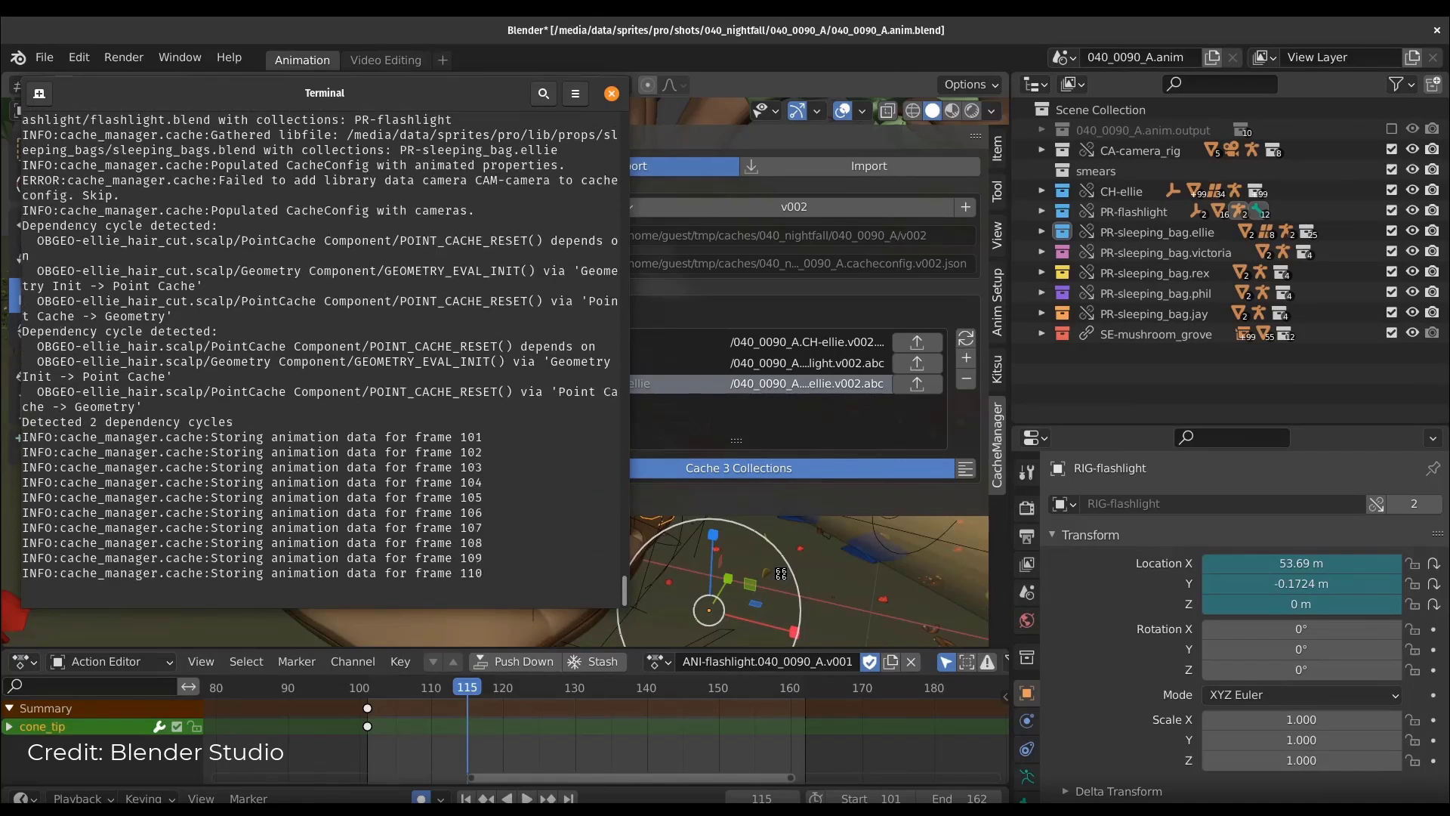
Inspect the v002 cache folder and read the cacheconfig JSON, then close it.
key(super)
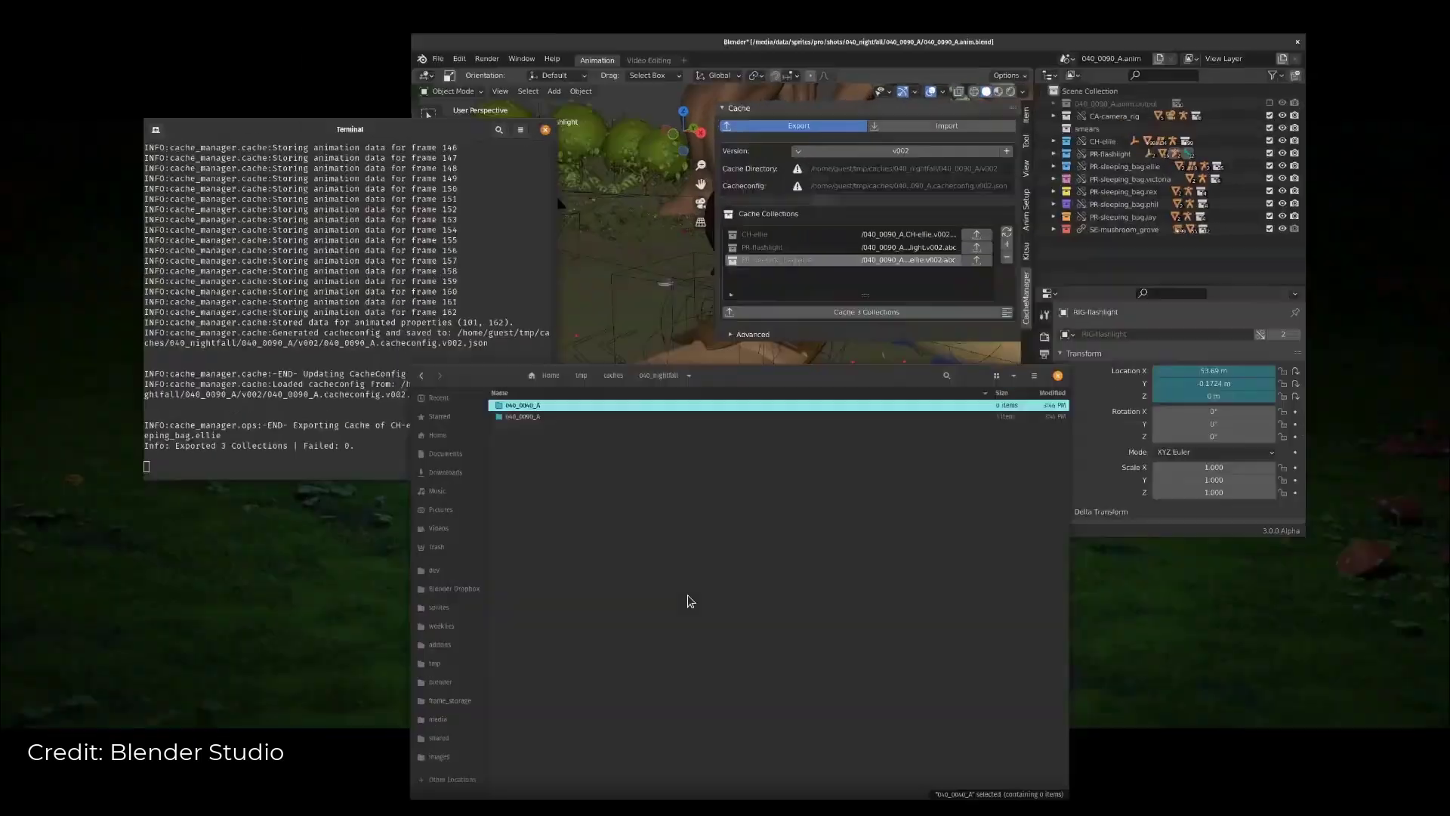
click(687, 595)
double_click(463, 171)
double_click(573, 156)
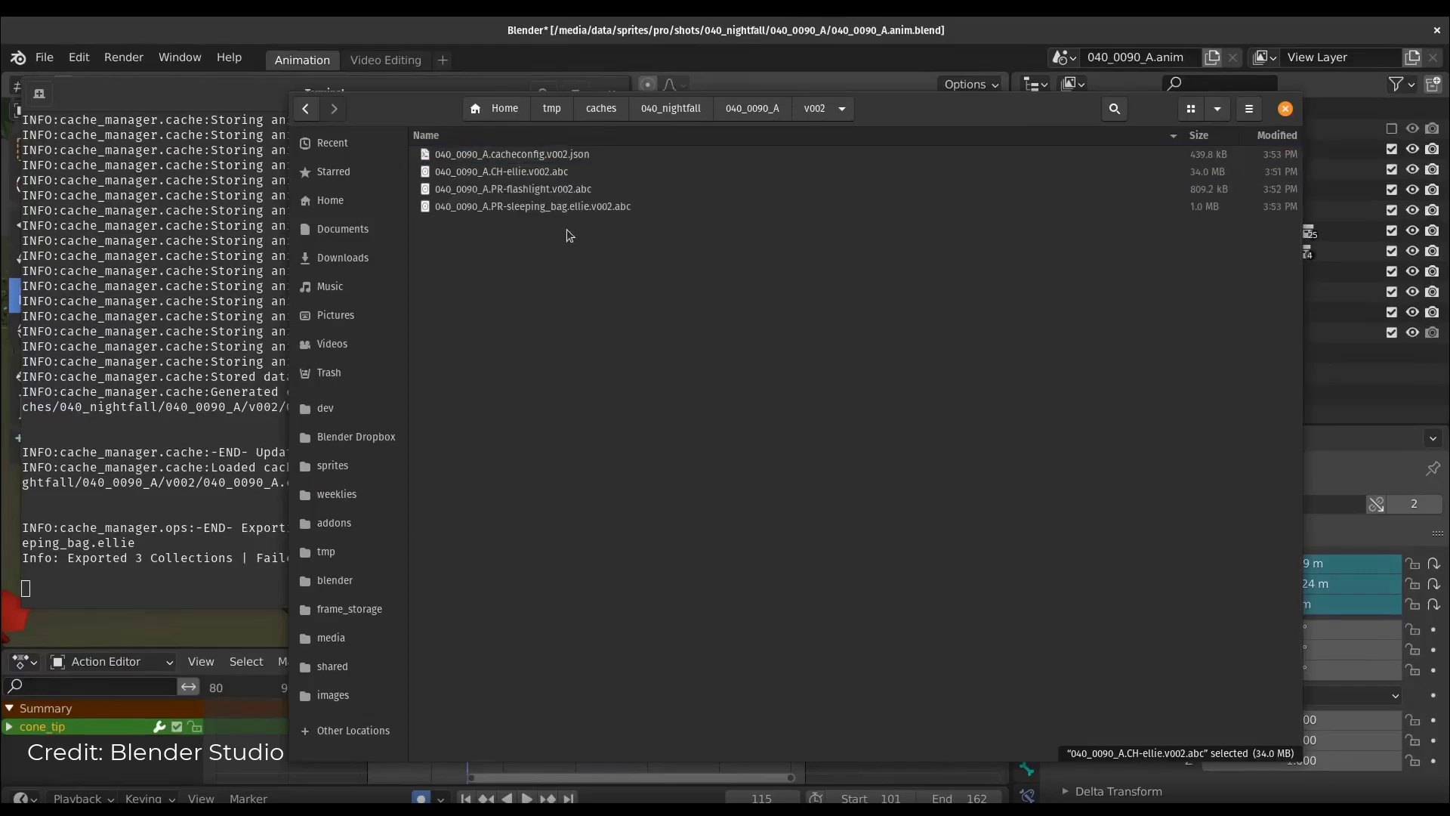
scroll(1290, 116, down, 5)
drag(1290, 115, 1231, 83)
click(1277, 71)
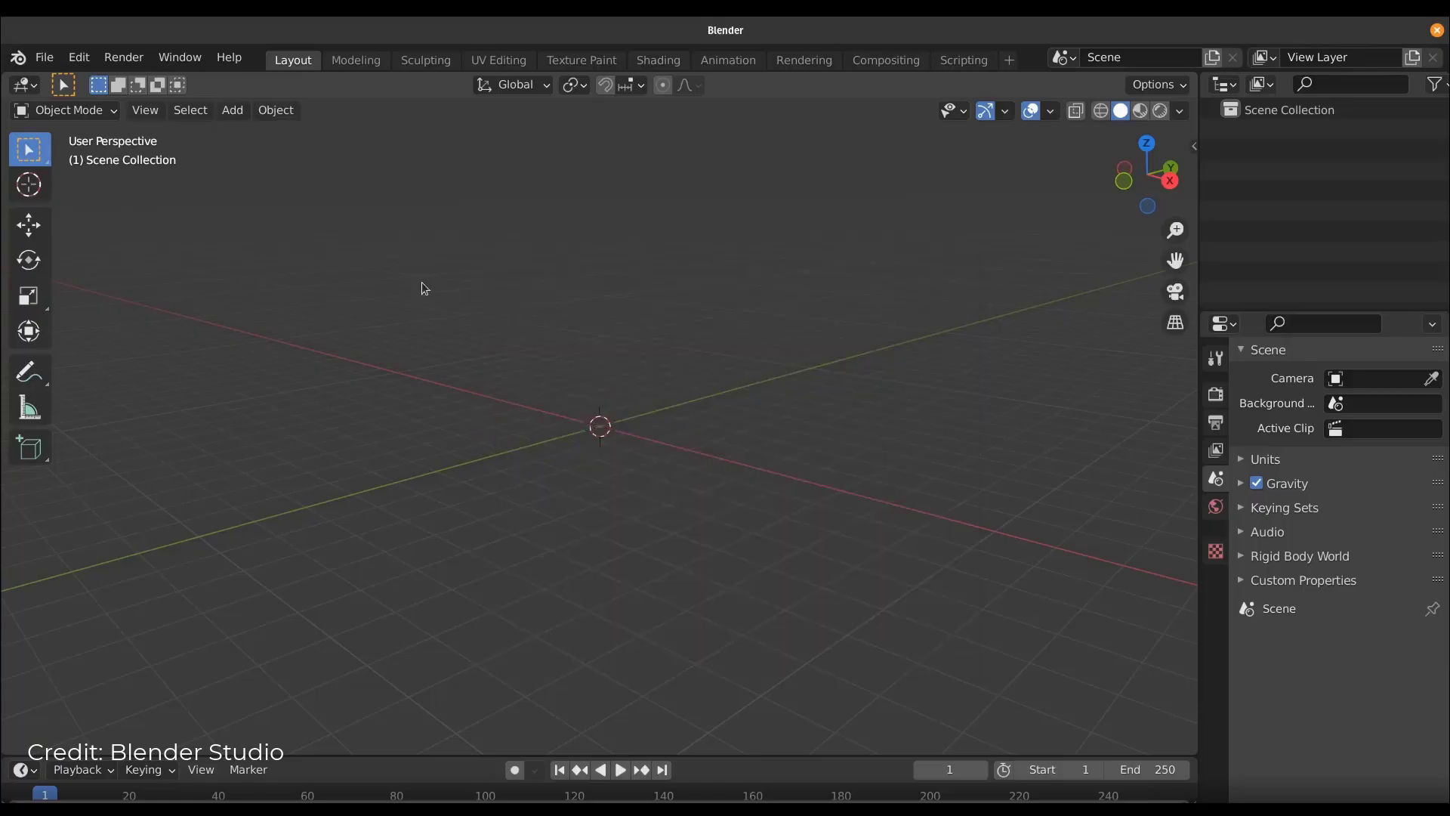
Save the empty scene as 040_0090_A.lighting2.blend.
key(ctrl+shift+s)
click(579, 321)
double_click(579, 321)
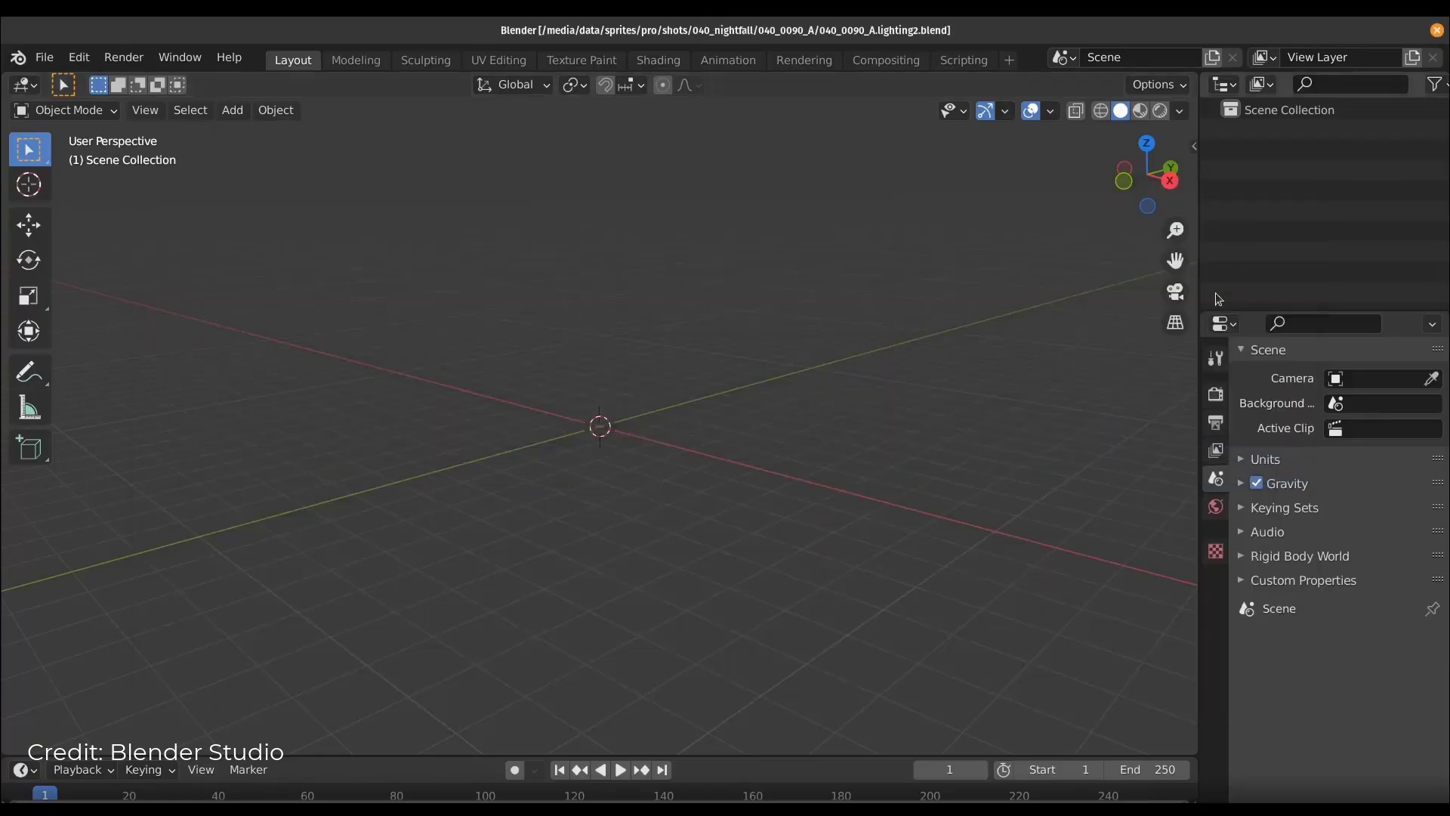
In the CacheManager sidebar tab, switch to Import and load caches for all three collections.
key(n)
click(1186, 343)
click(1137, 164)
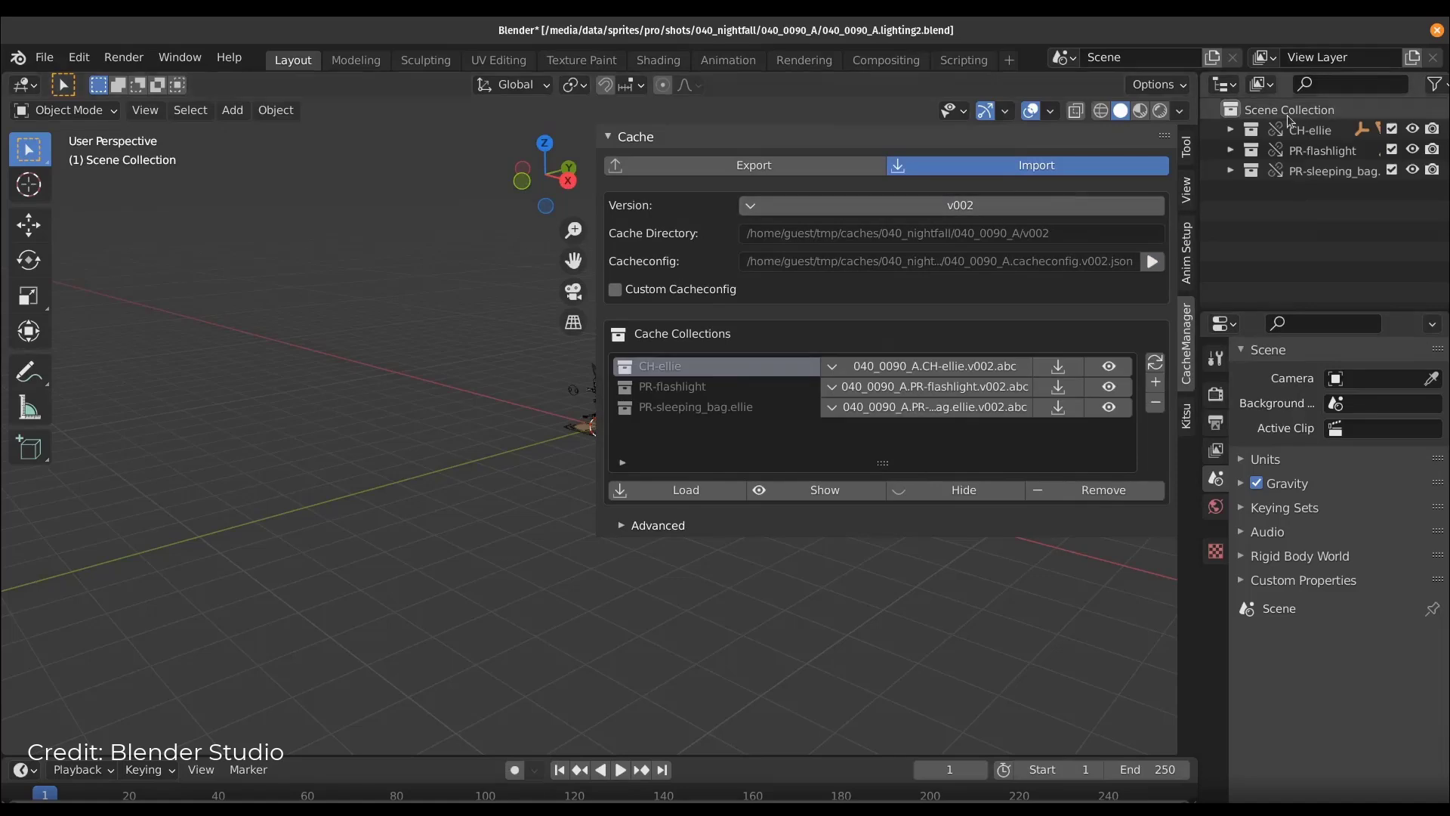
click(502, 429)
middle_drag(502, 428, 574, 408)
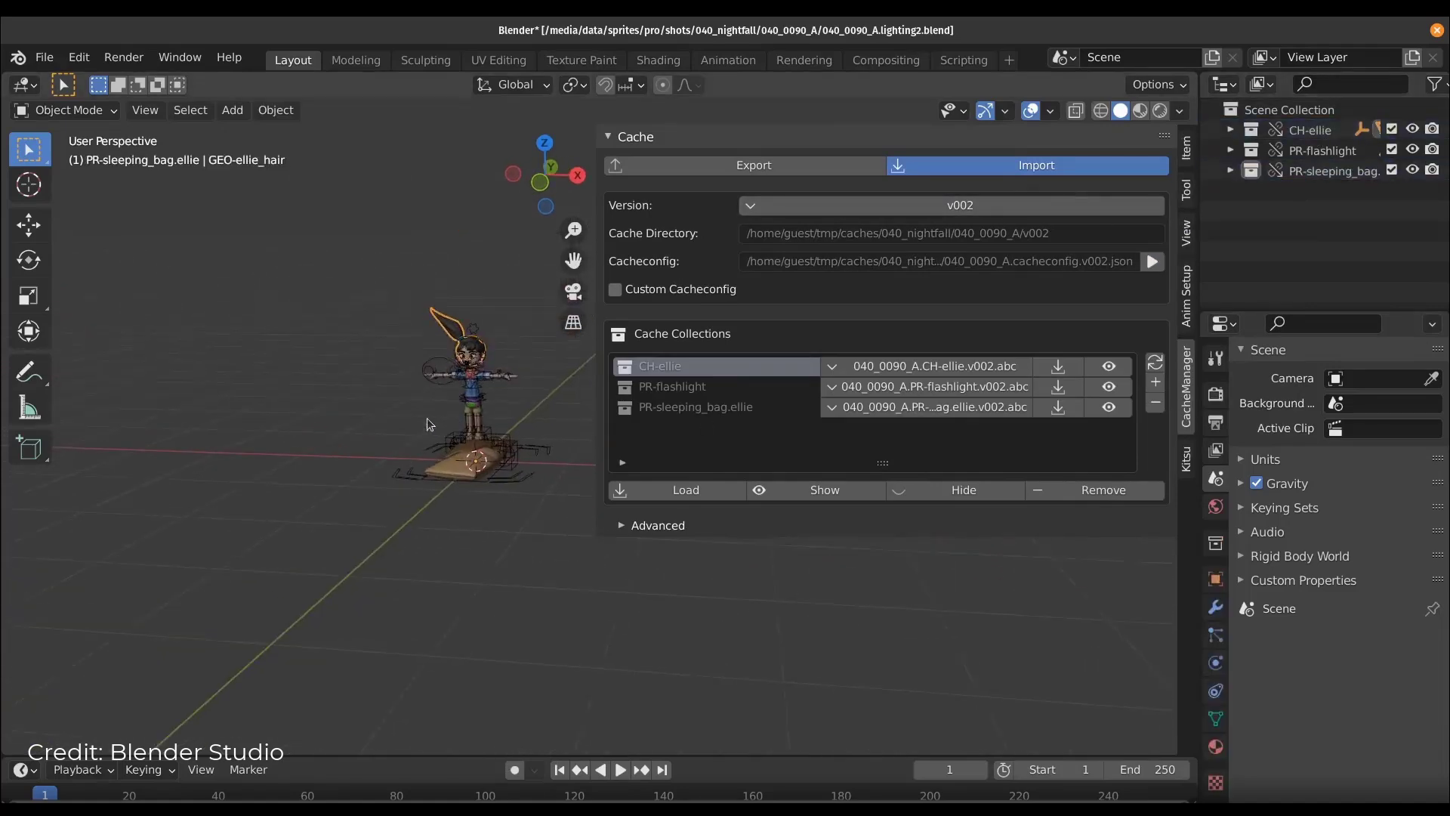
click(959, 367)
click(702, 491)
Play the cached animation and inspect the sleeping bag's modifiers and cache constraint.
click(430, 502)
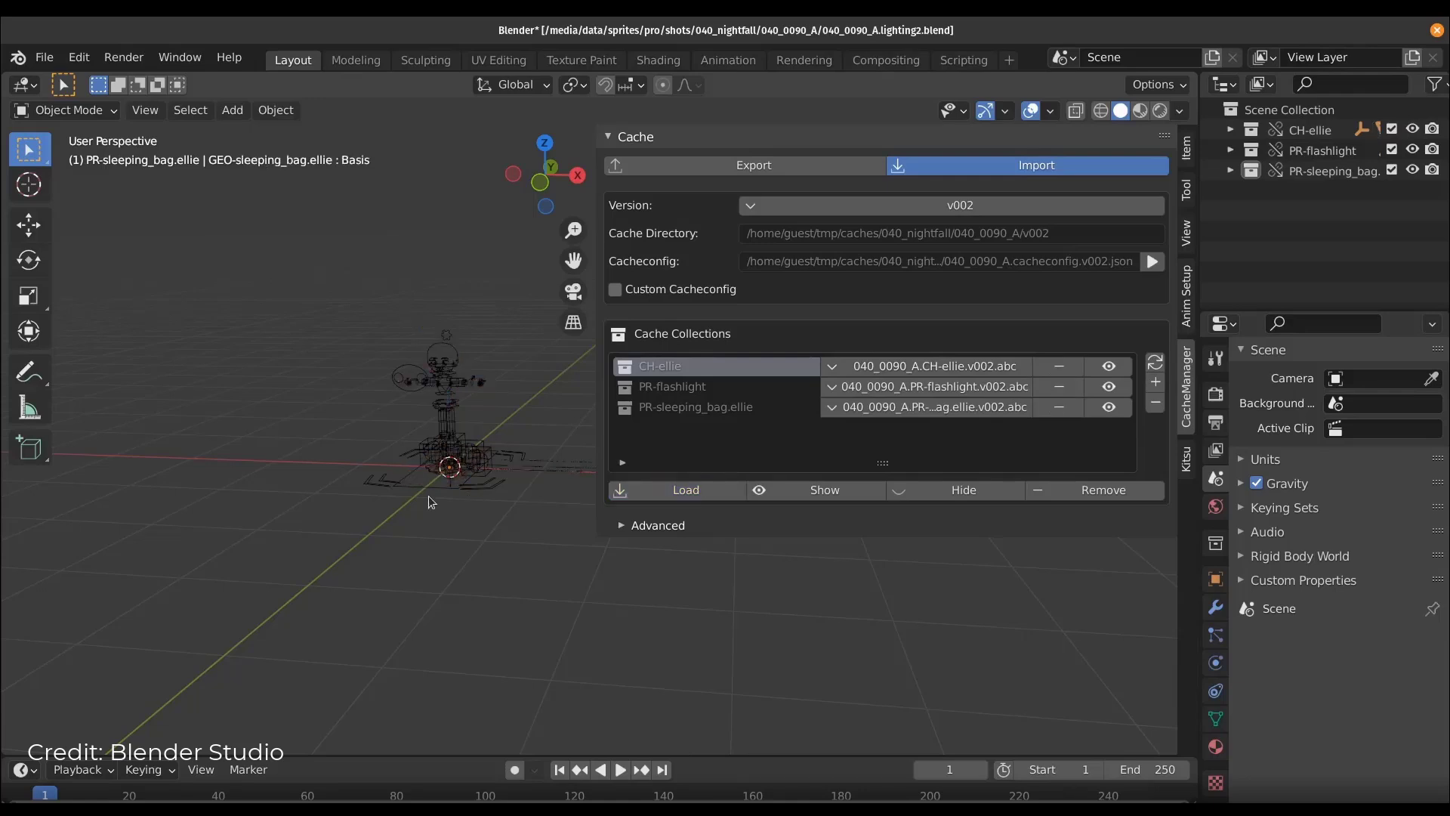
scroll(430, 502, down, 3)
click(476, 797)
key(space)
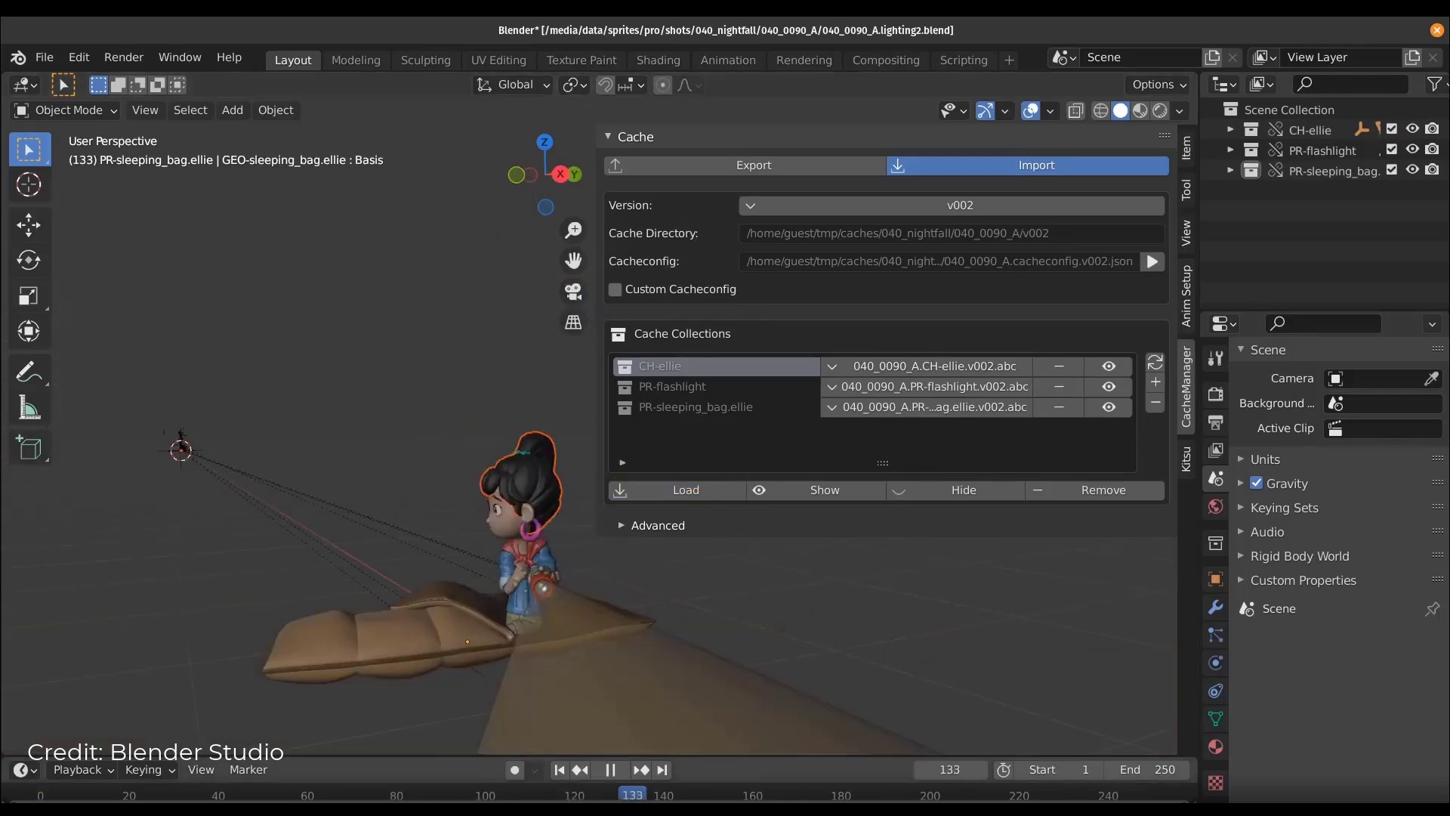
scroll(504, 531, up, 2)
key(space)
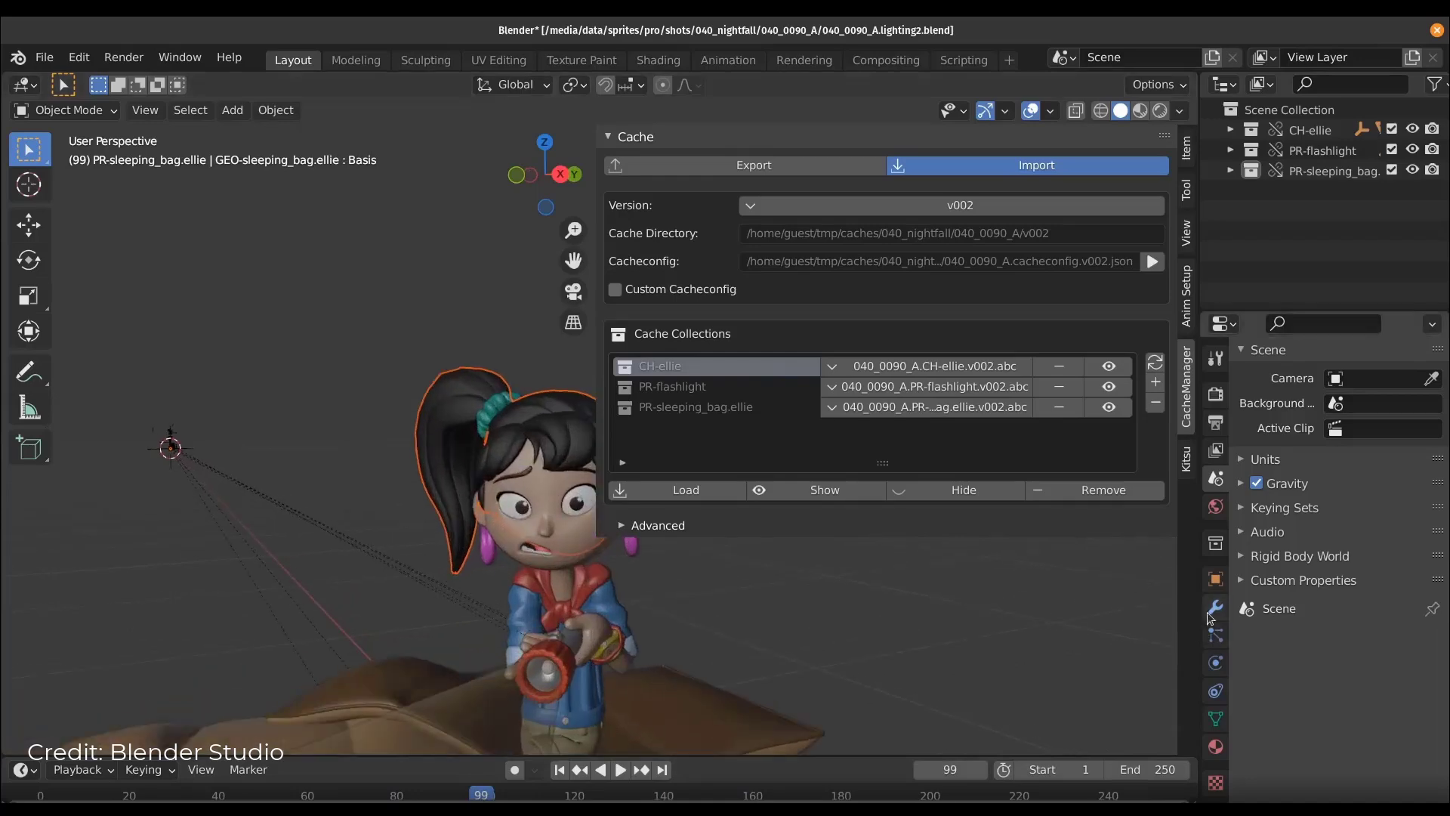
click(1214, 606)
drag(1200, 604, 957, 604)
scroll(1143, 659, down, 5)
click(972, 690)
Select Ellie's face lines and handkerchief objects and scrub the animation to frame 145.
click(987, 130)
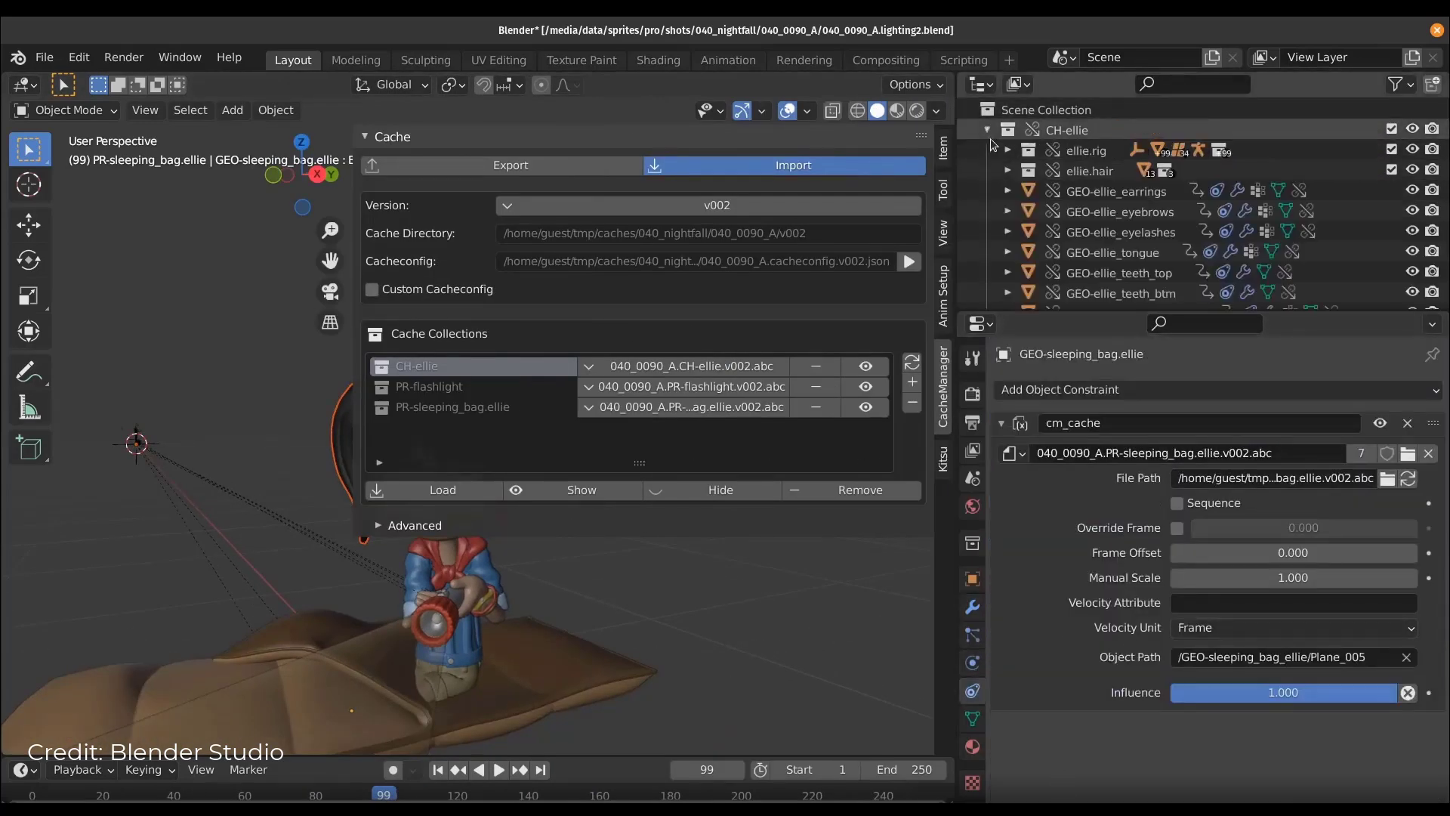
drag(1090, 310, 1090, 549)
scroll(1008, 380, down, 5)
drag(954, 380, 831, 378)
click(996, 284)
mouse_move(340, 757)
mouse_down()
mouse_move(340, 693)
mouse_move(346, 733)
mouse_up()
click(997, 304)
click(1009, 222)
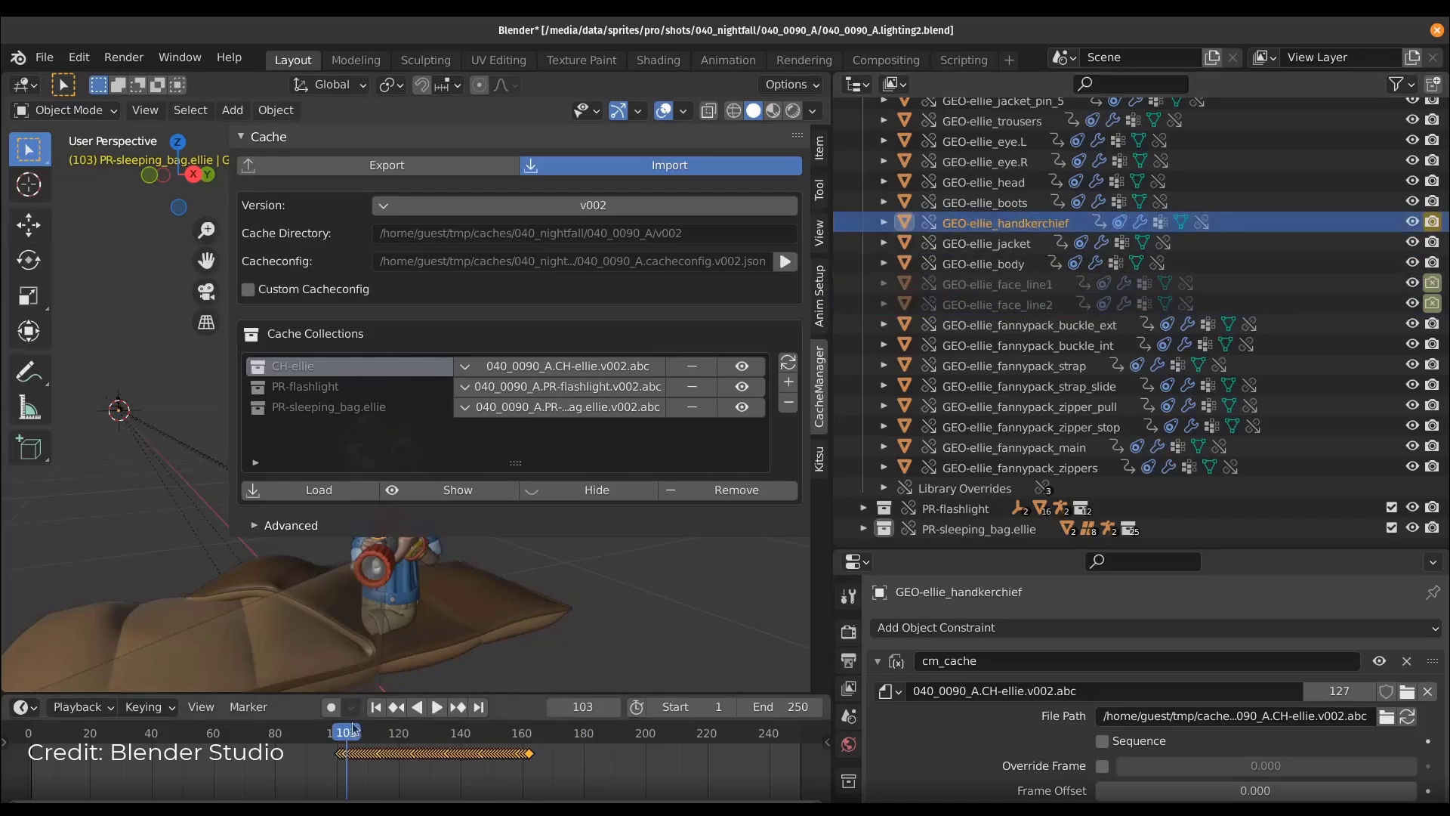
click(442, 733)
drag(459, 755, 475, 755)
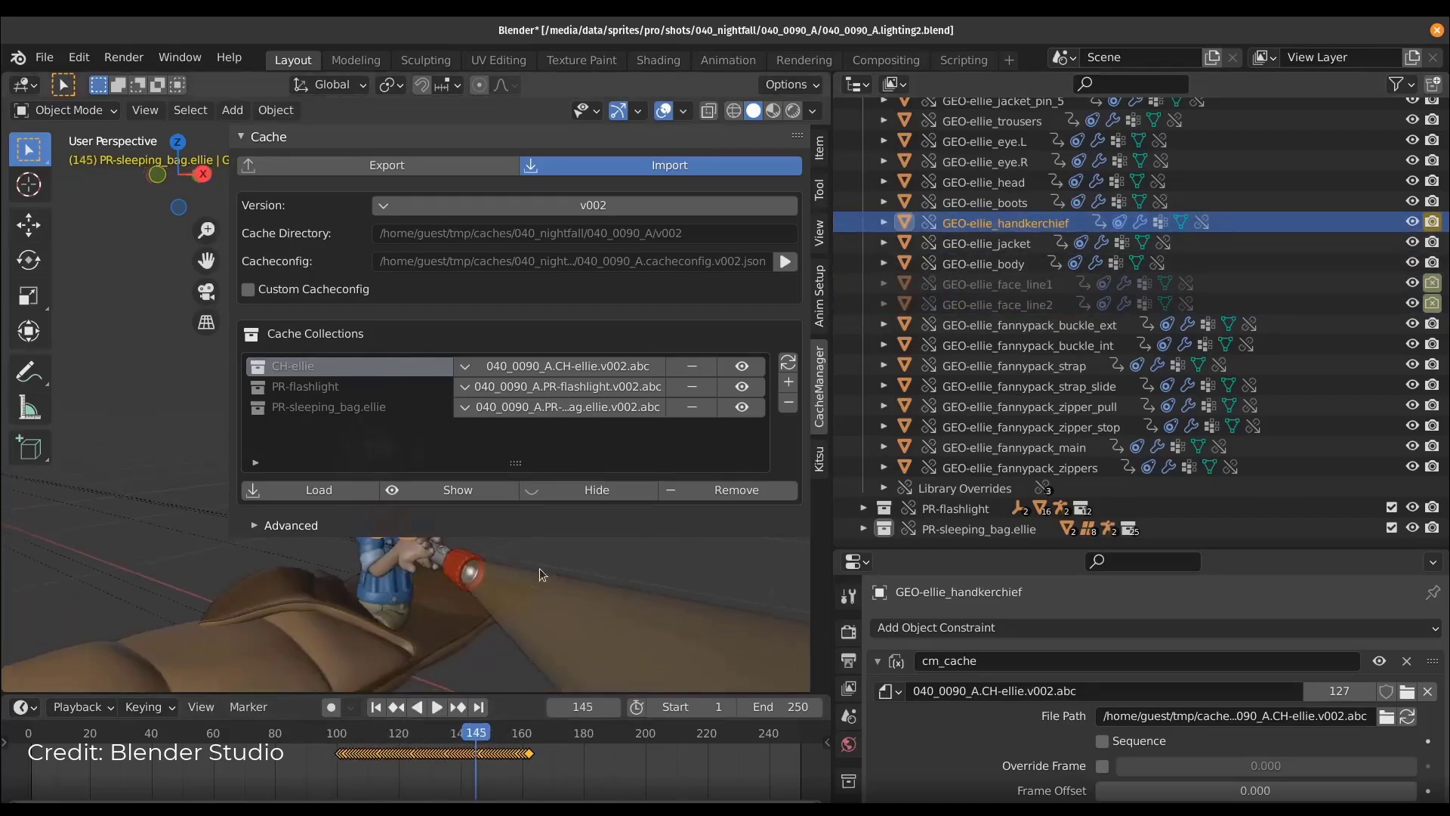
scroll(539, 568, up, 3)
drag(230, 340, 484, 339)
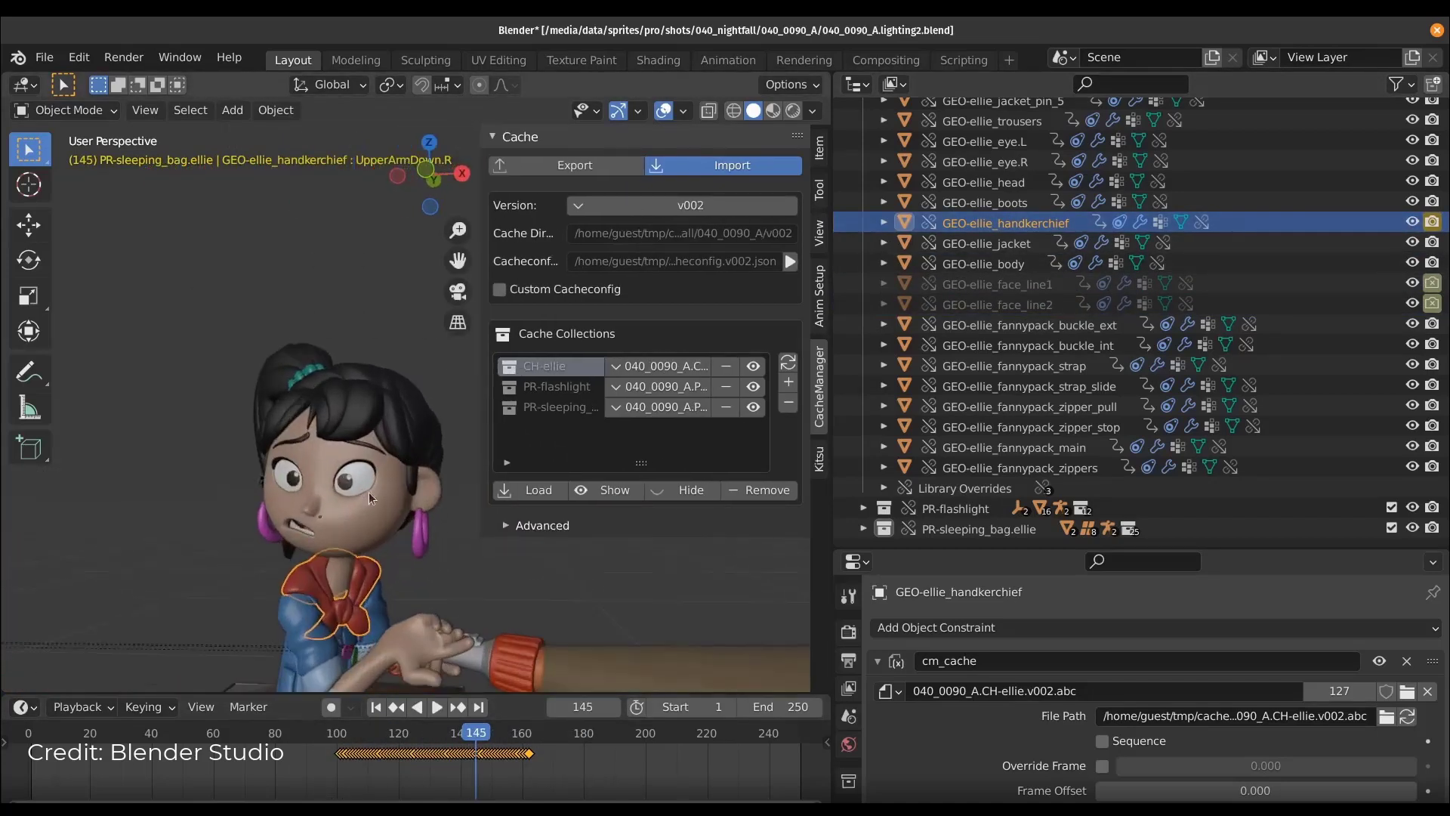
Toggle visibility of the flashlight and Ellie caches, then remove and reload the flashlight cache.
click(754, 386)
click(753, 386)
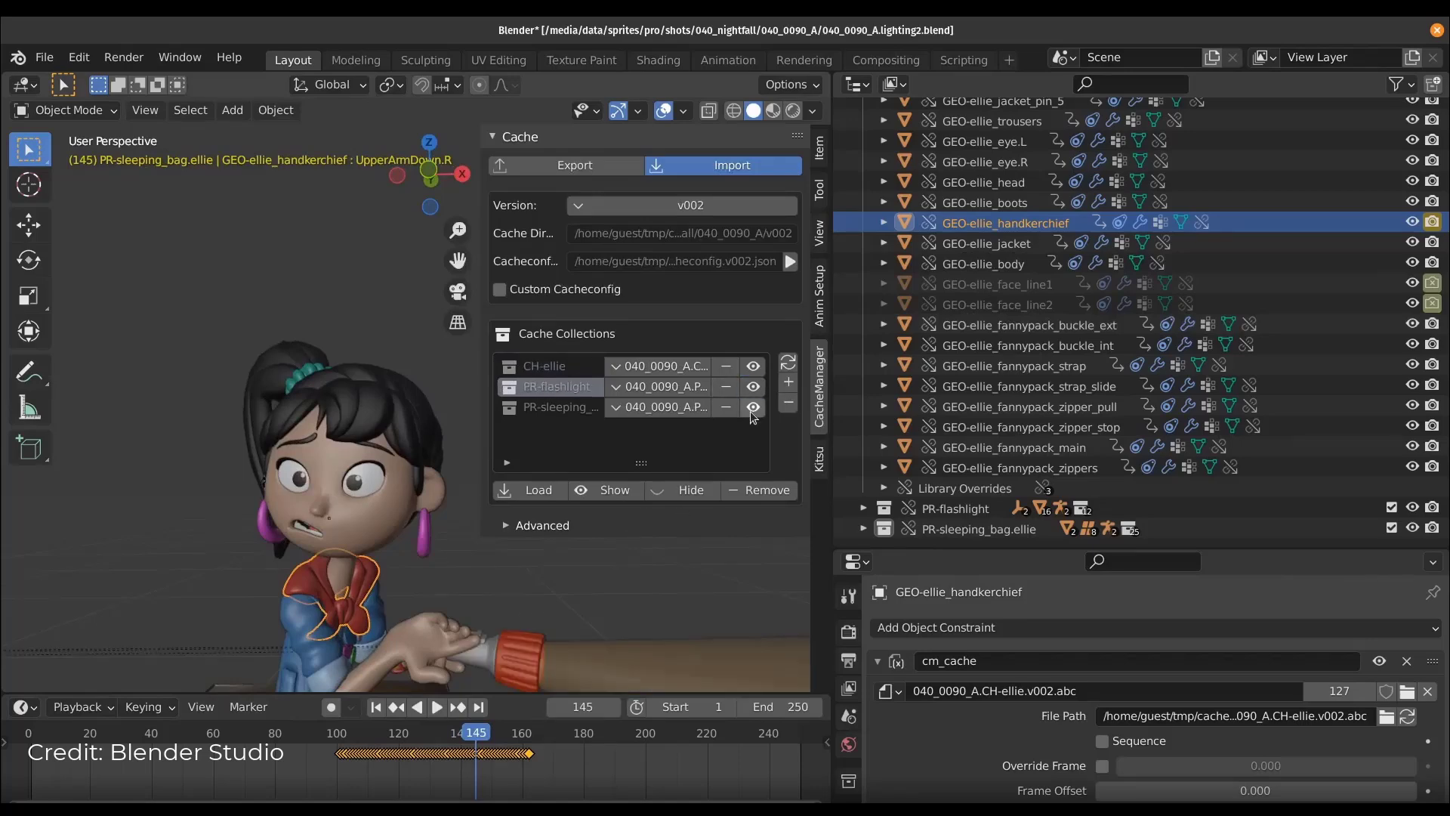
scroll(446, 586, down, 3)
click(753, 365)
click(611, 489)
click(722, 387)
click(722, 388)
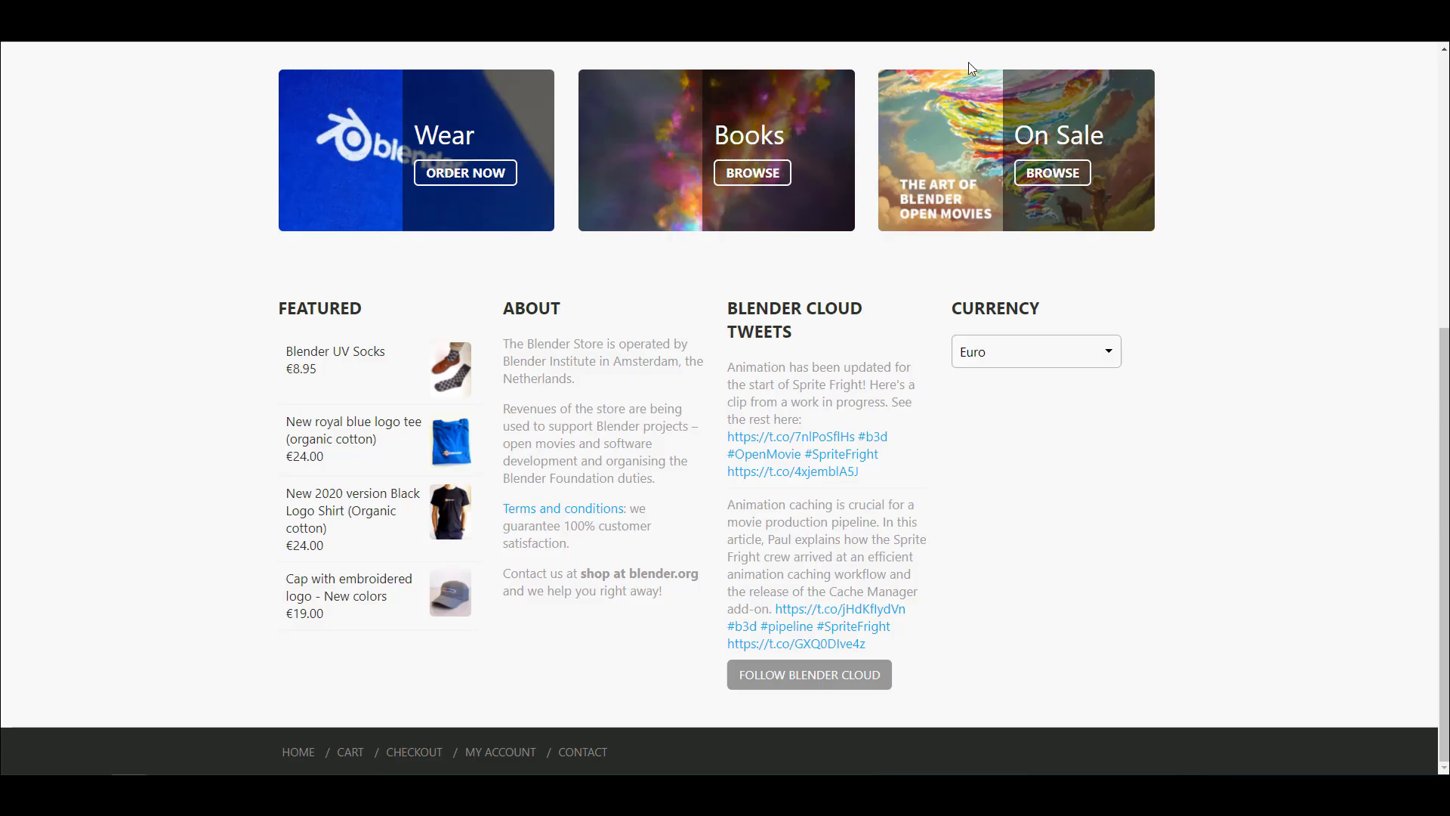
Scroll up the Blender Studio Tools repository page.
scroll(1014, 567, up, 10)
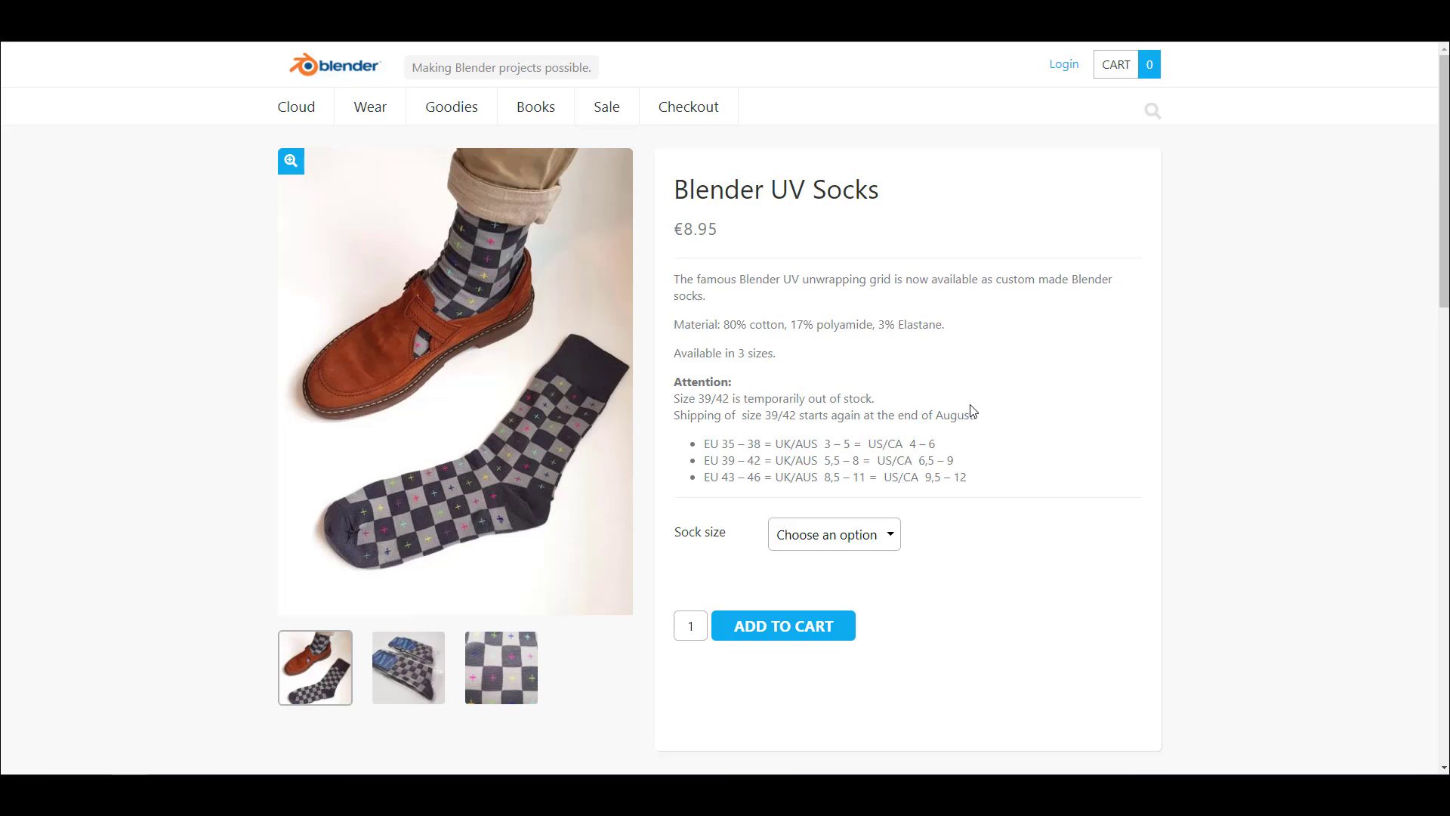
scroll(973, 411, down, 8)
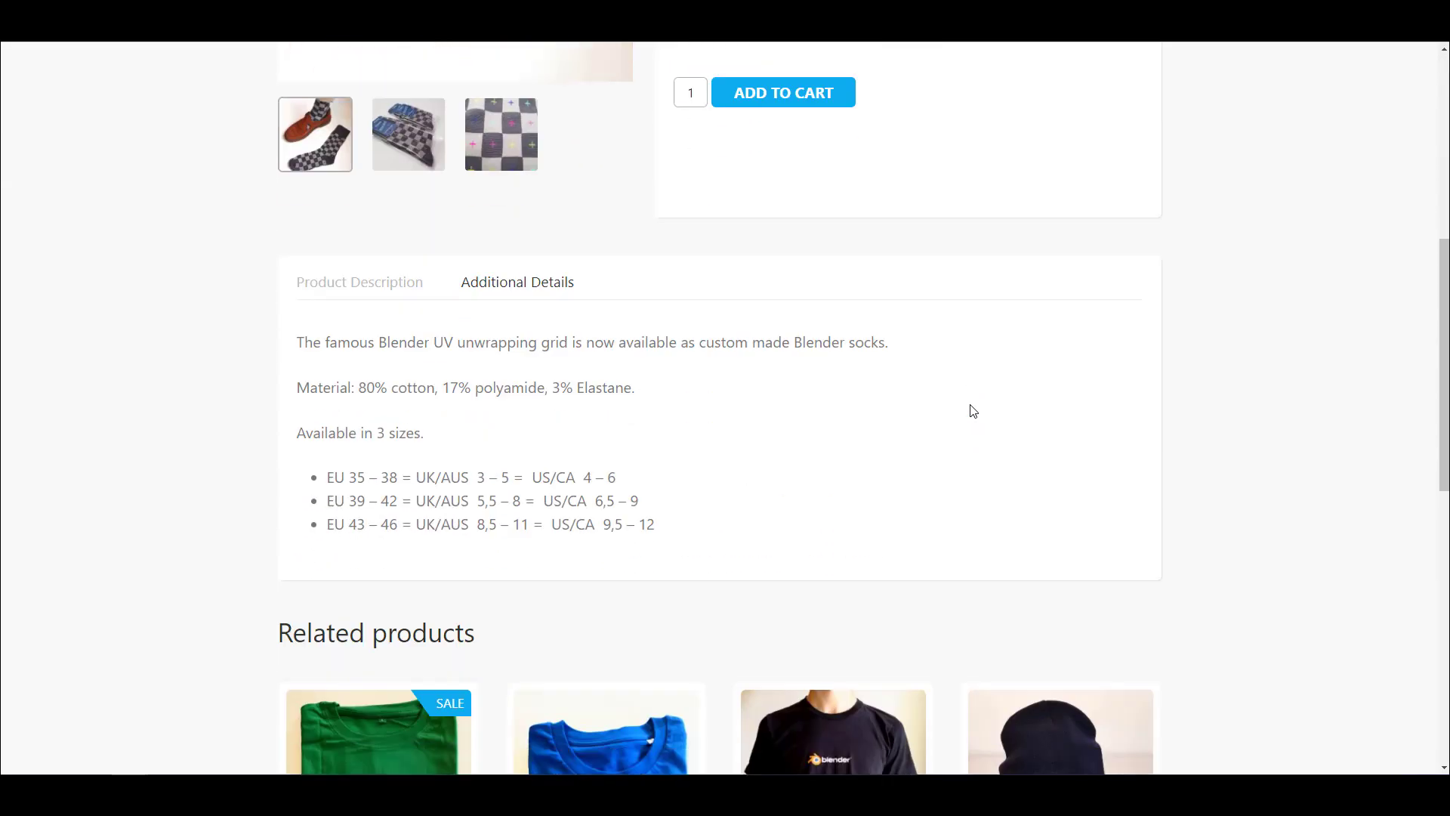
scroll(972, 411, up, 8)
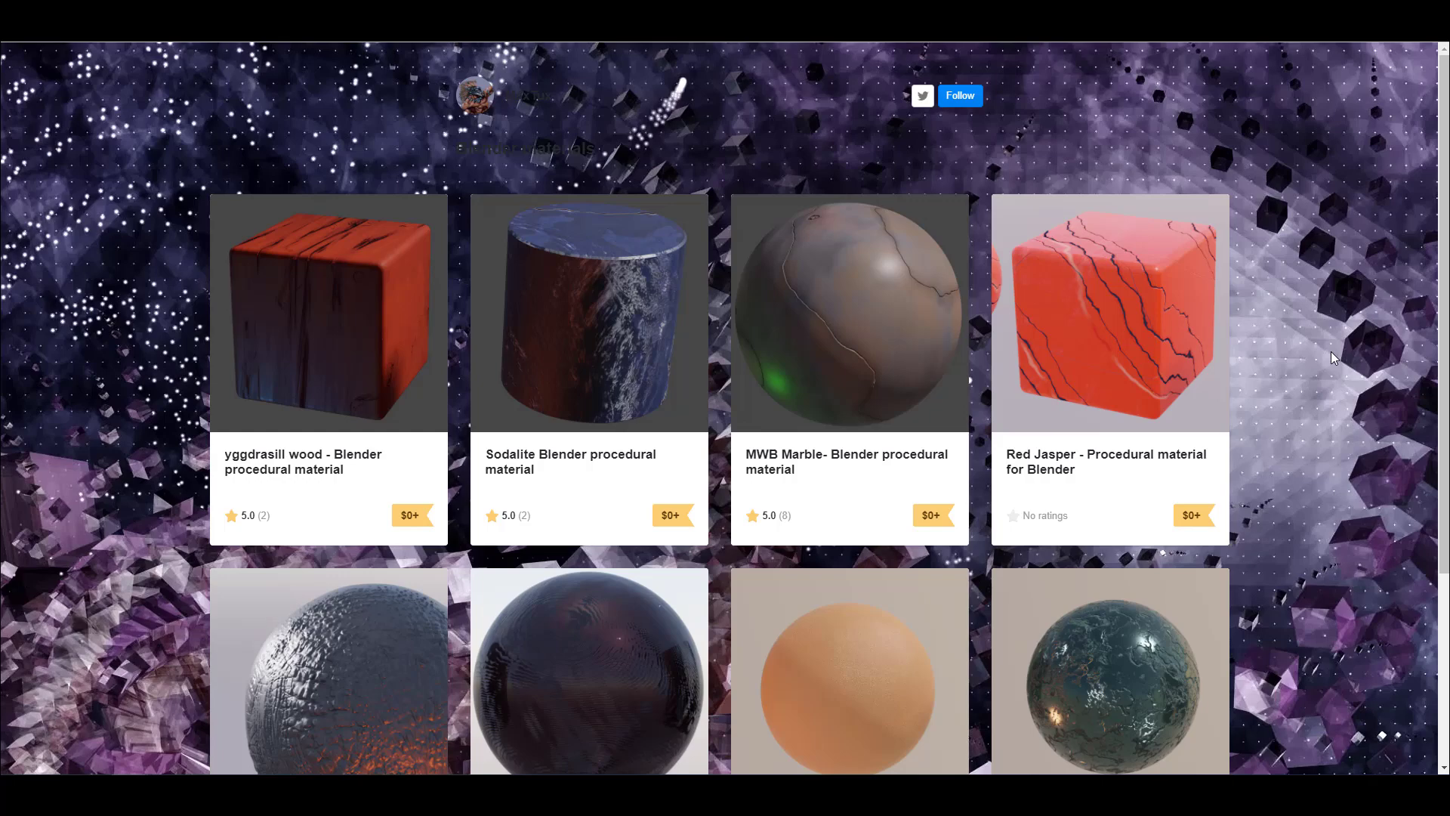
Scroll the developer's Gumroad product grid and open the Weight Layers Blender addon.
scroll(1330, 351, down, 3)
scroll(589, 227, up, 1)
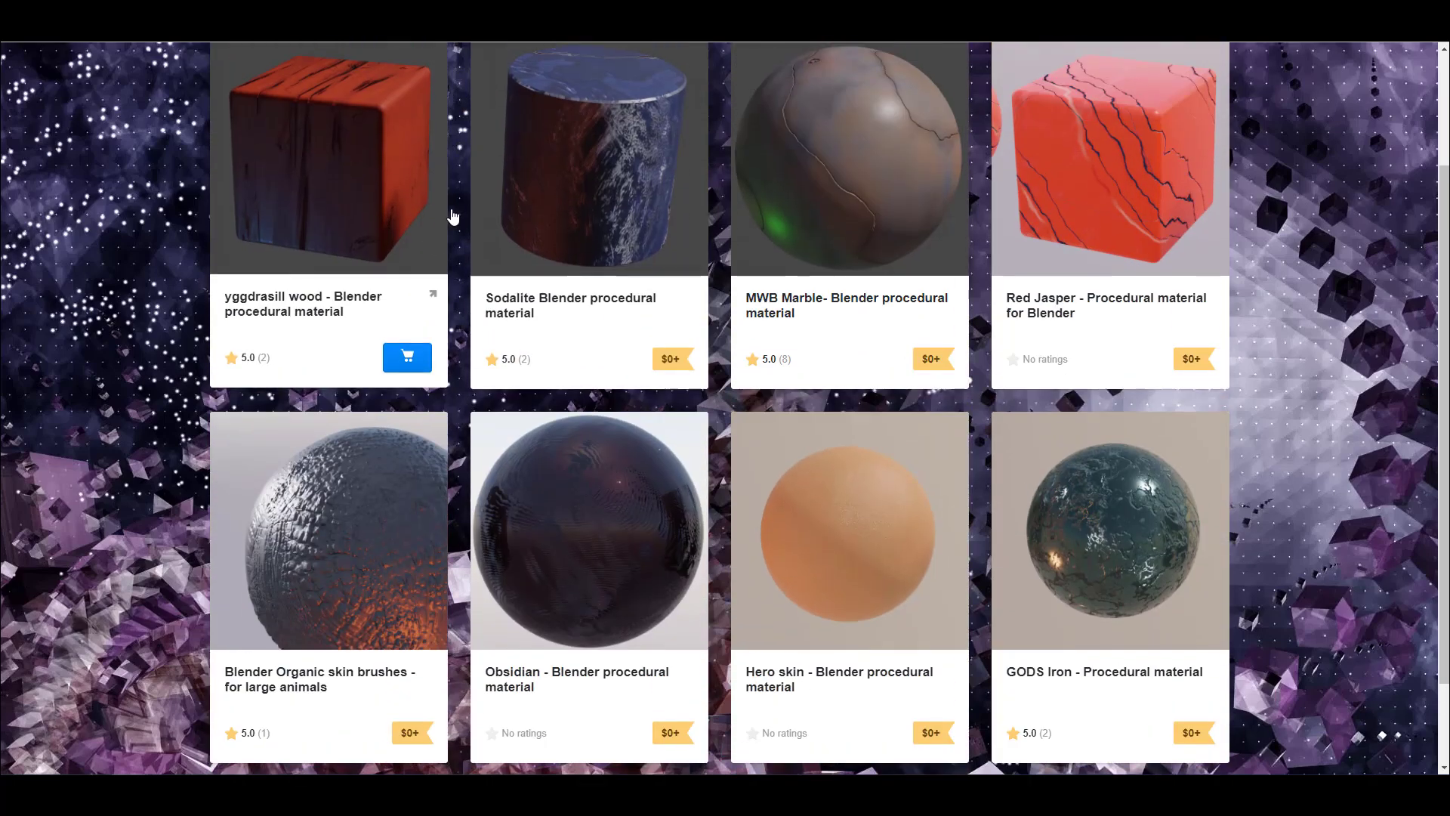
scroll(1050, 517, down, 1)
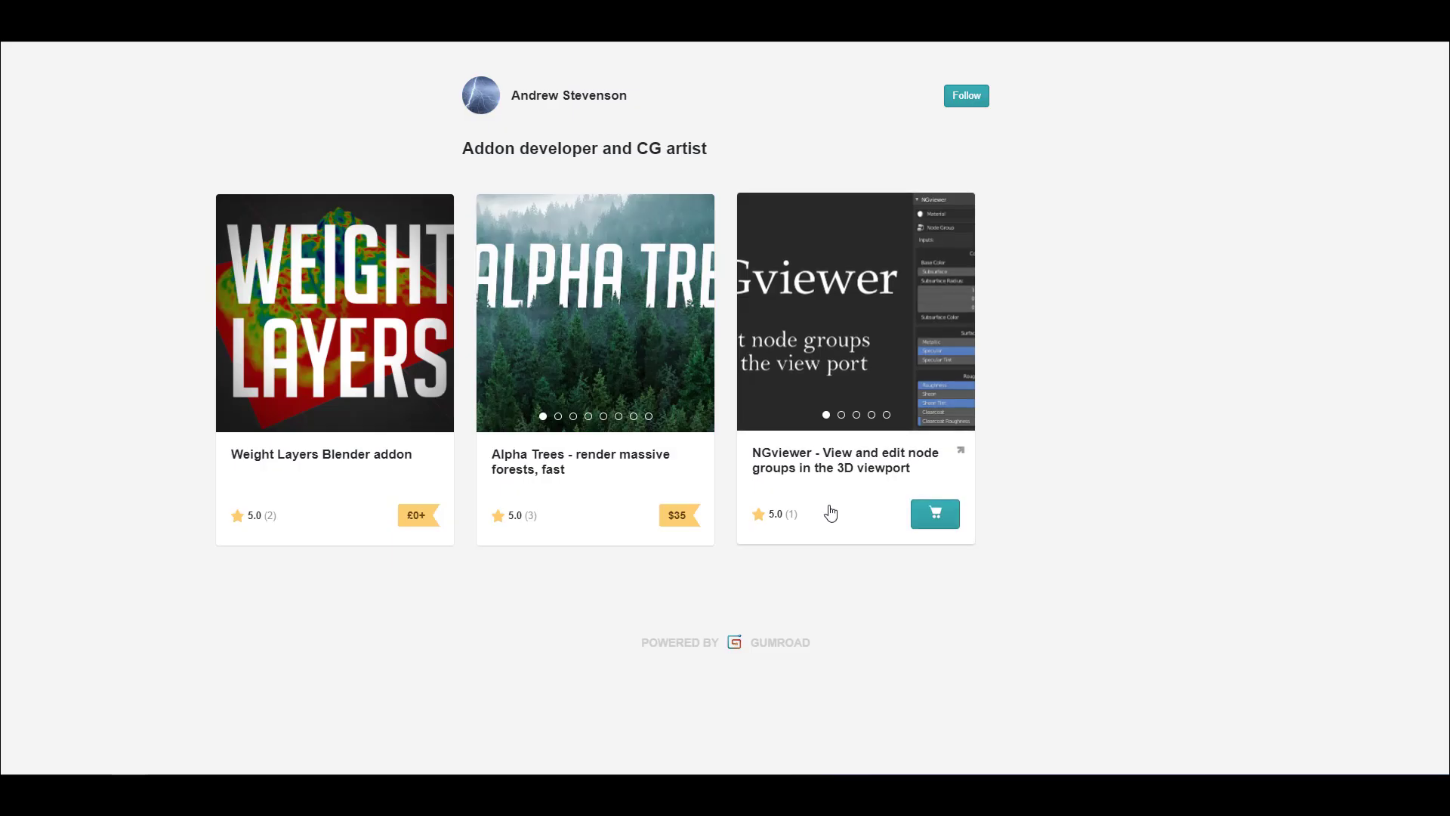
click(326, 271)
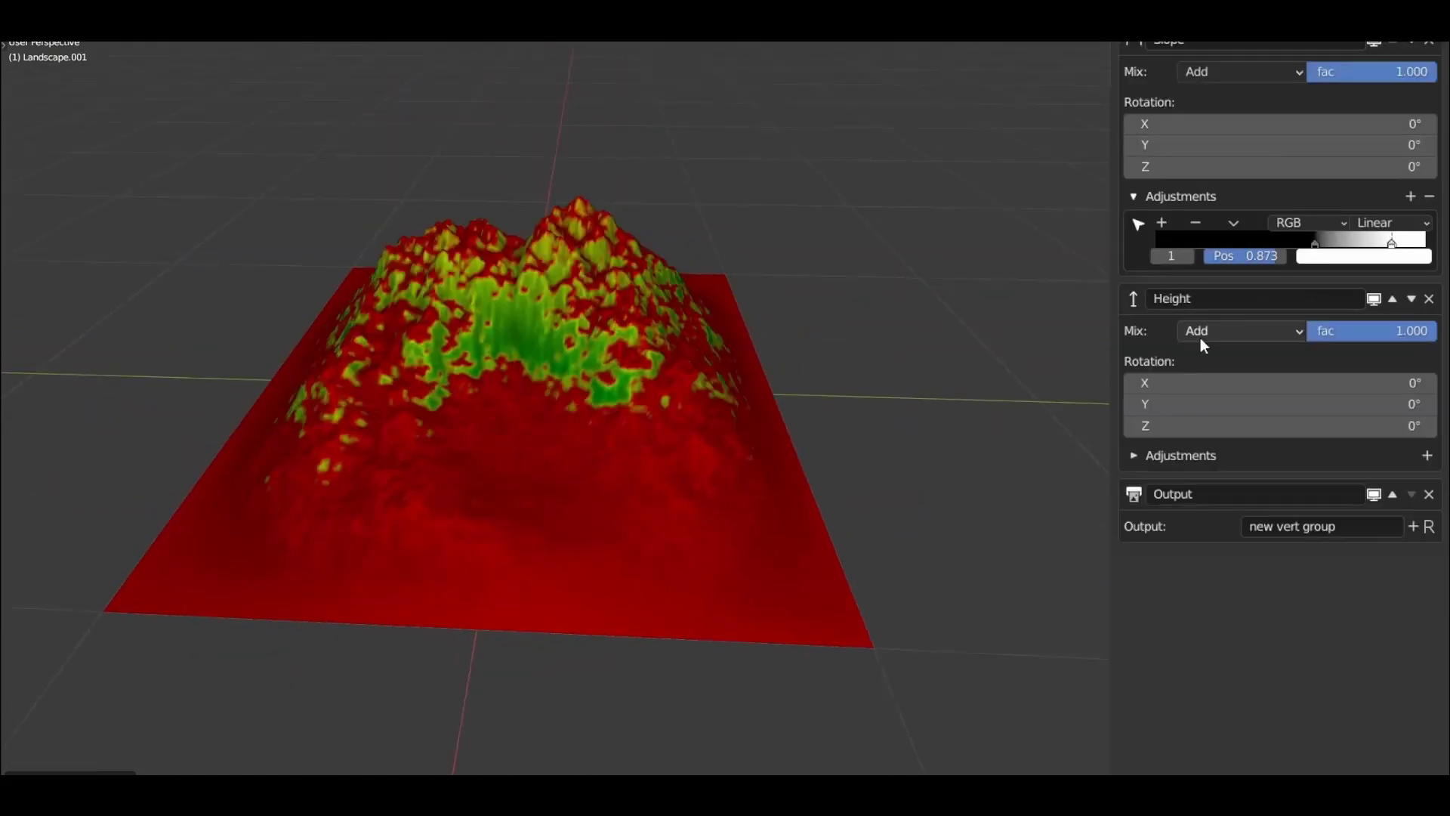
Set the Height layer's Mix to Multiply and add a raised Bright/Contrast adjustment.
click(1238, 331)
click(1223, 362)
click(1428, 455)
drag(1292, 501, 1329, 501)
mouse_move(1276, 383)
mouse_down()
mouse_move(1329, 383)
mouse_move(1276, 383)
mouse_up()
drag(1276, 123, 1329, 123)
middle_drag(680, 332, 713, 318)
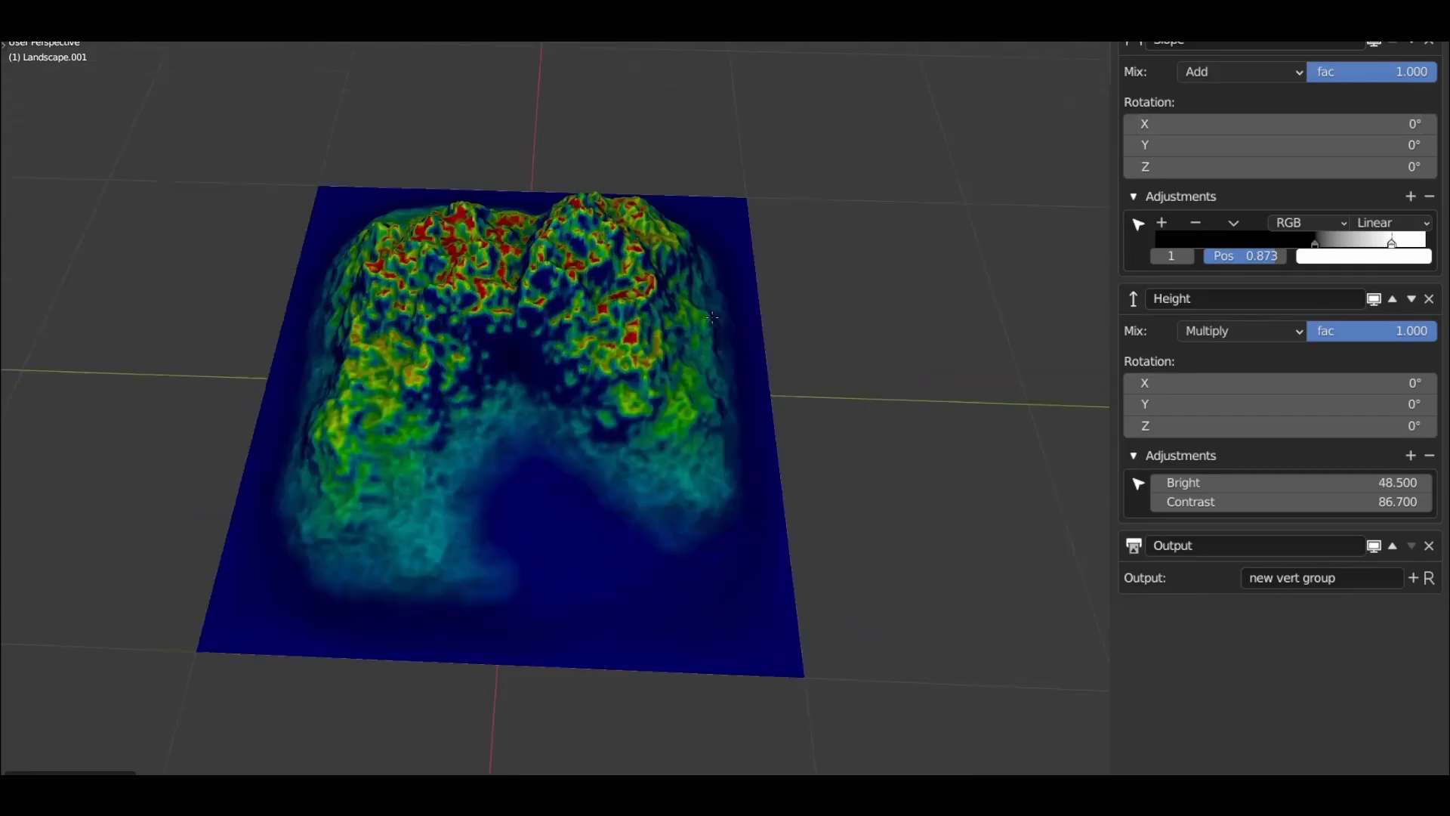
Add a new Input layer with its Mix set to Multiply.
click(1086, 257)
middle_drag(1068, 599, 789, 465)
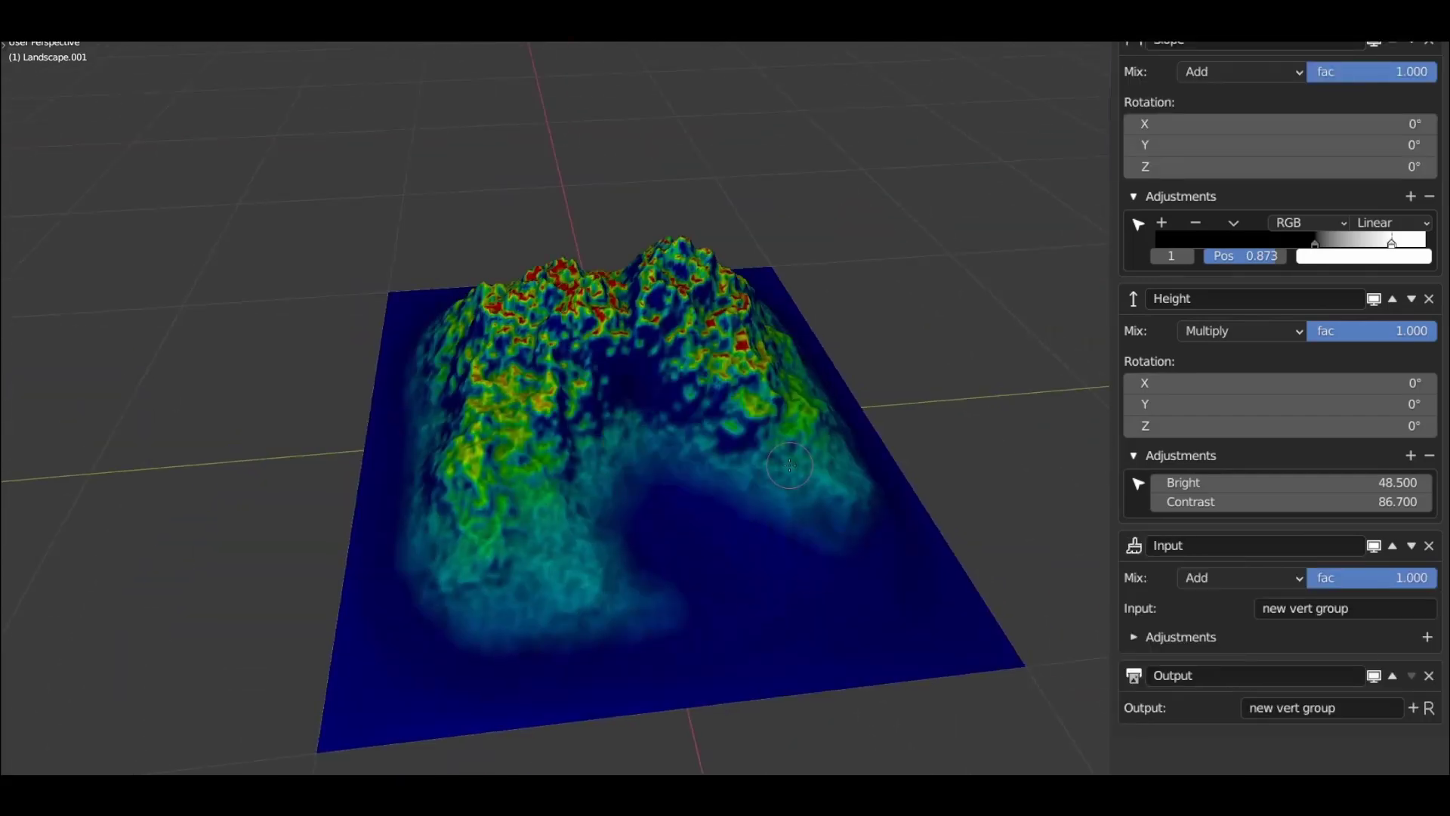
click(1238, 578)
click(1238, 501)
mouse_move(518, 388)
middle_down()
mouse_move(728, 598)
mouse_move(747, 231)
mouse_move(550, 534)
mouse_move(373, 550)
mouse_move(695, 356)
mouse_move(289, 415)
middle_up()
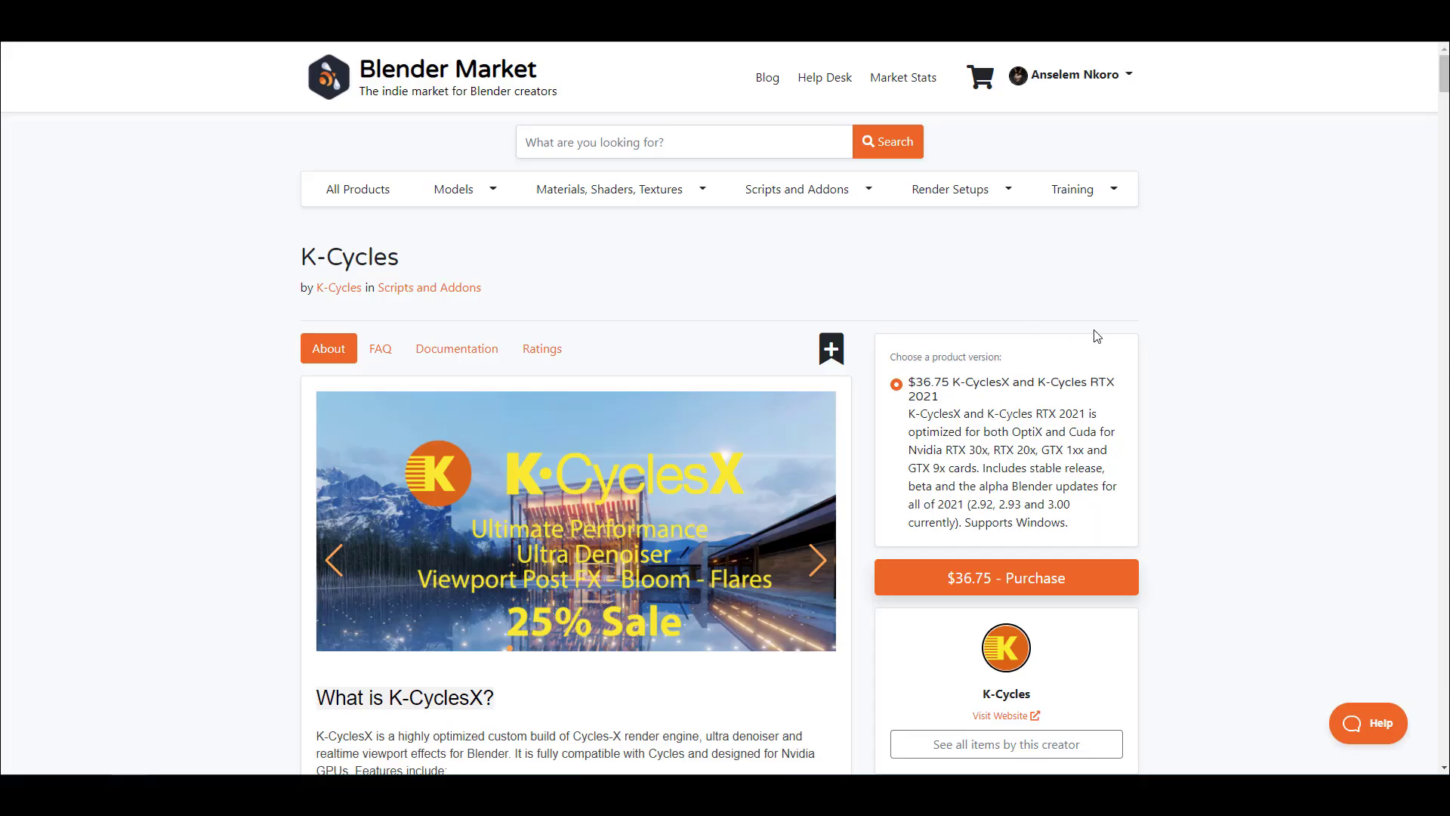
Scroll down the Flow Map Painter page as its carousel reaches the painted monkey head.
scroll(1096, 335, down, 5)
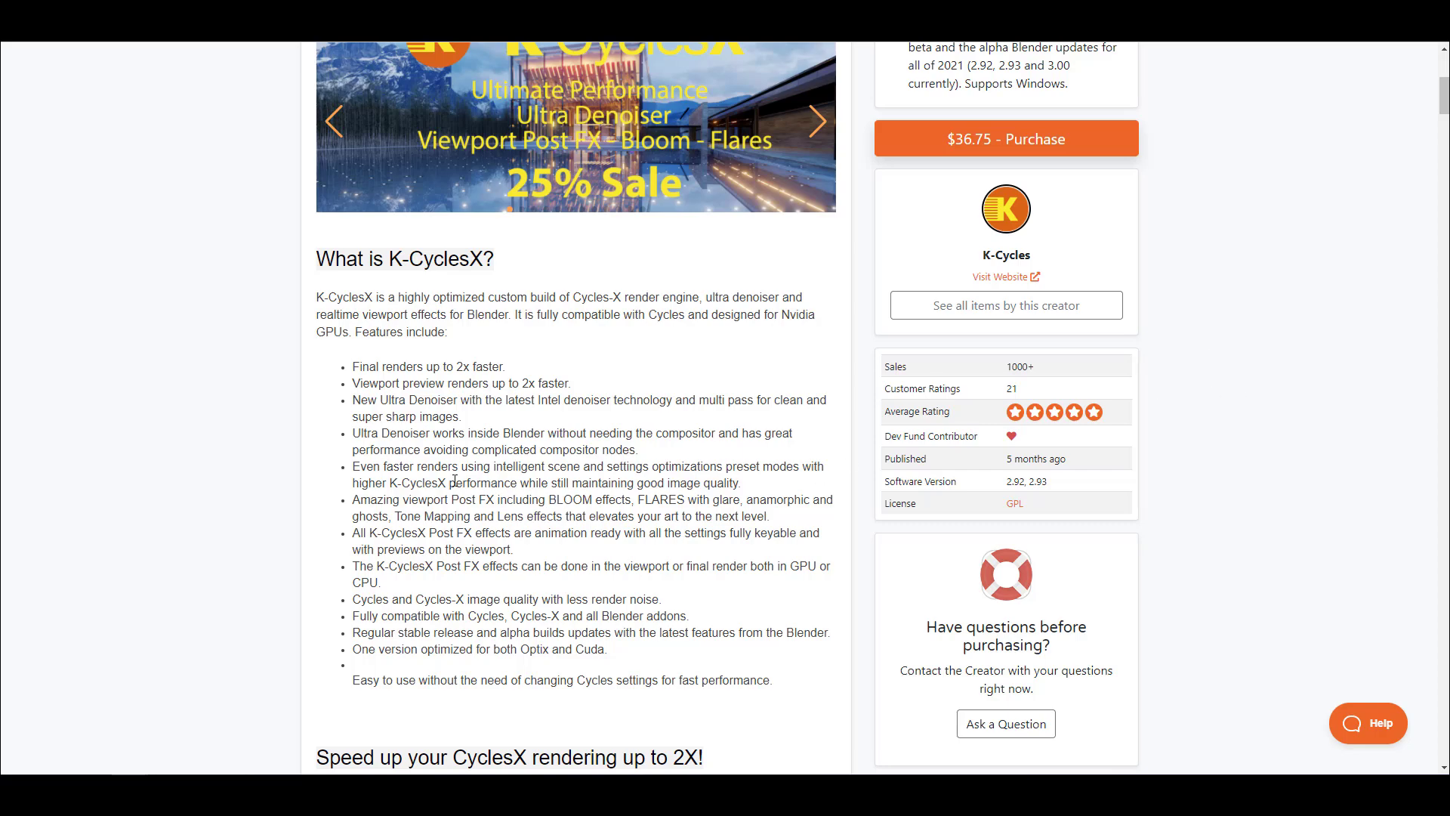
Scroll through the K-Cycles Ultra Denoiser comparison renders and back up to the product title.
scroll(454, 481, down, 10)
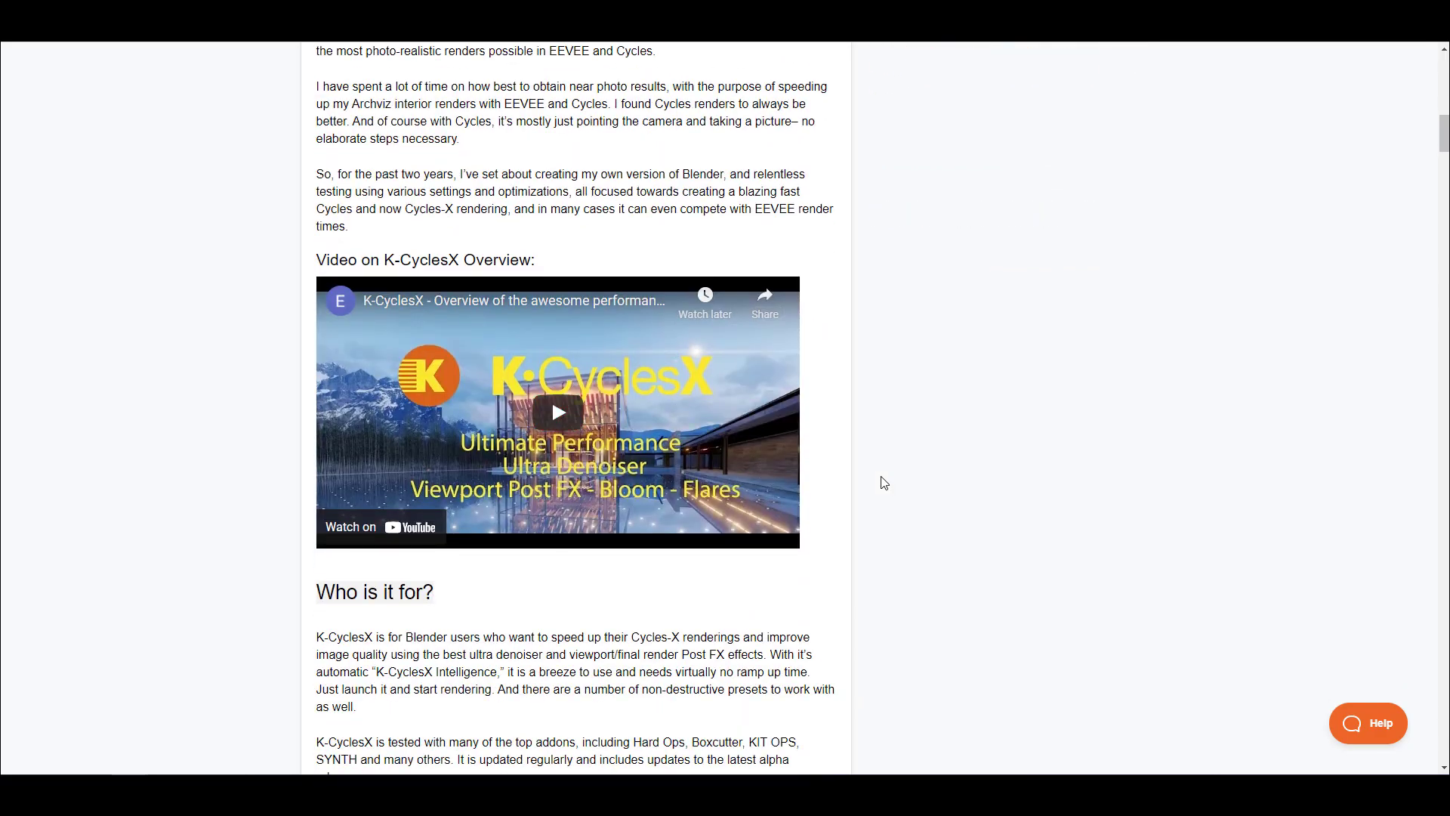
scroll(884, 481, down, 3)
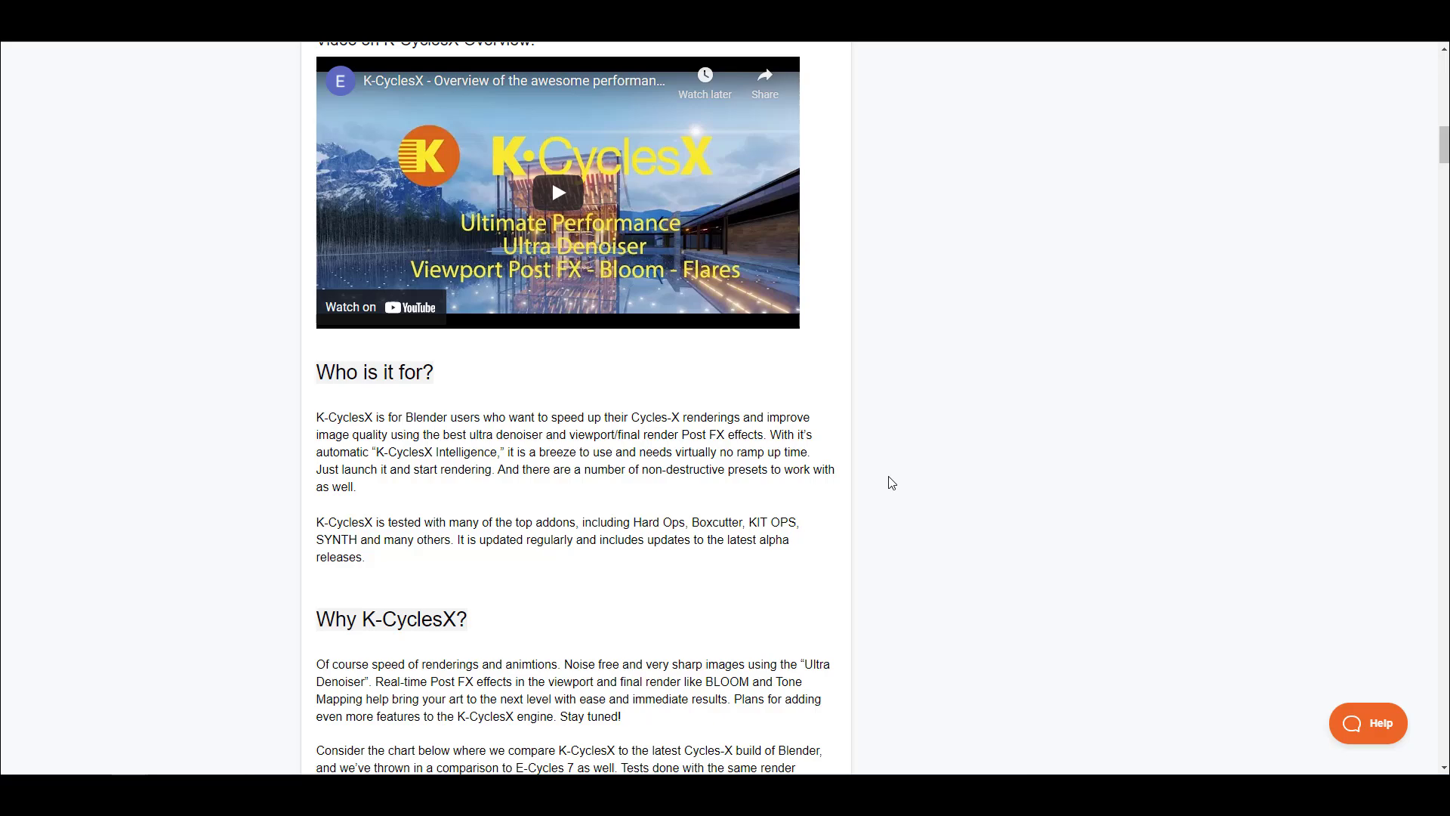
scroll(892, 482, down, 10)
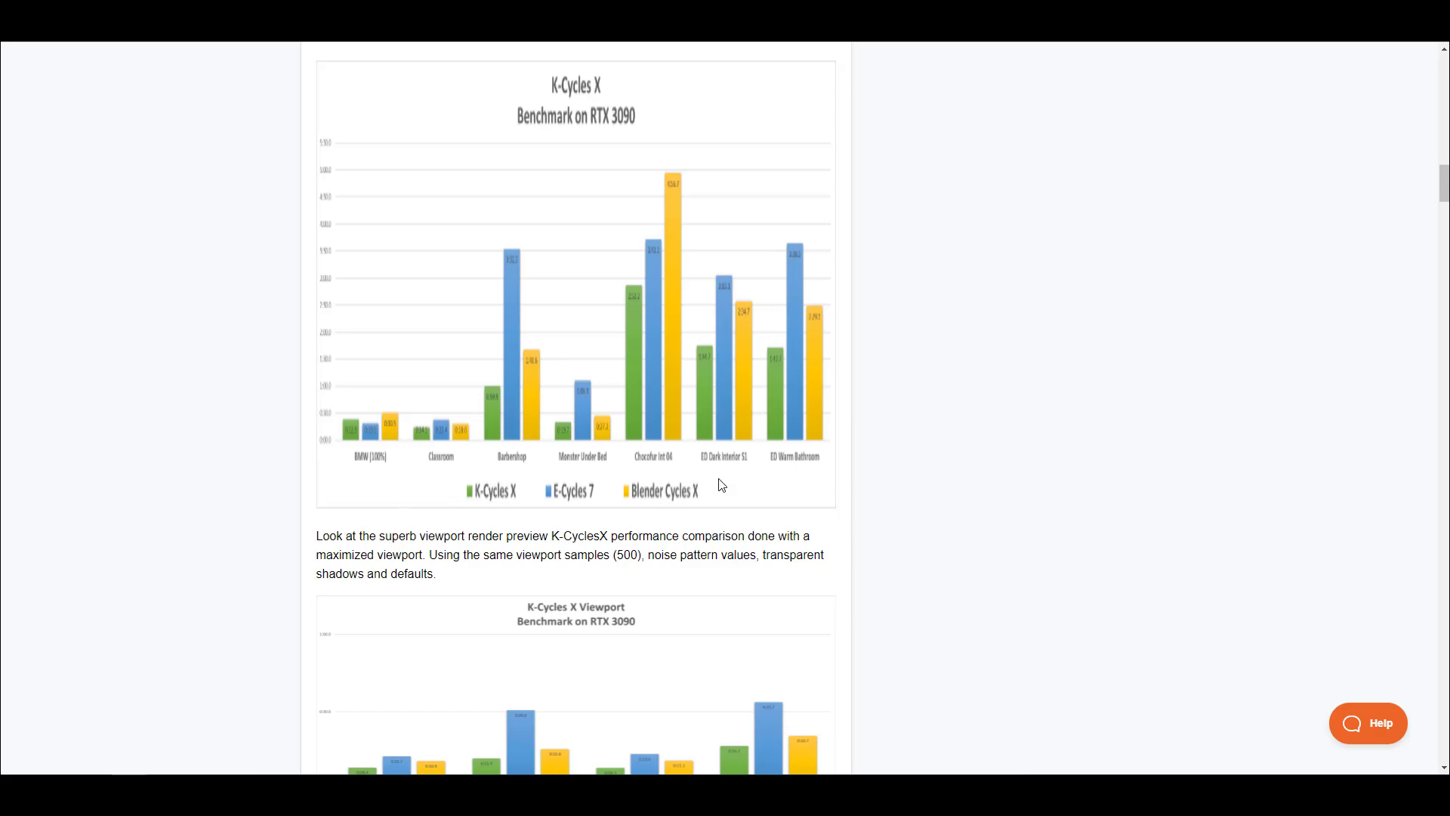
scroll(732, 485, down, 7)
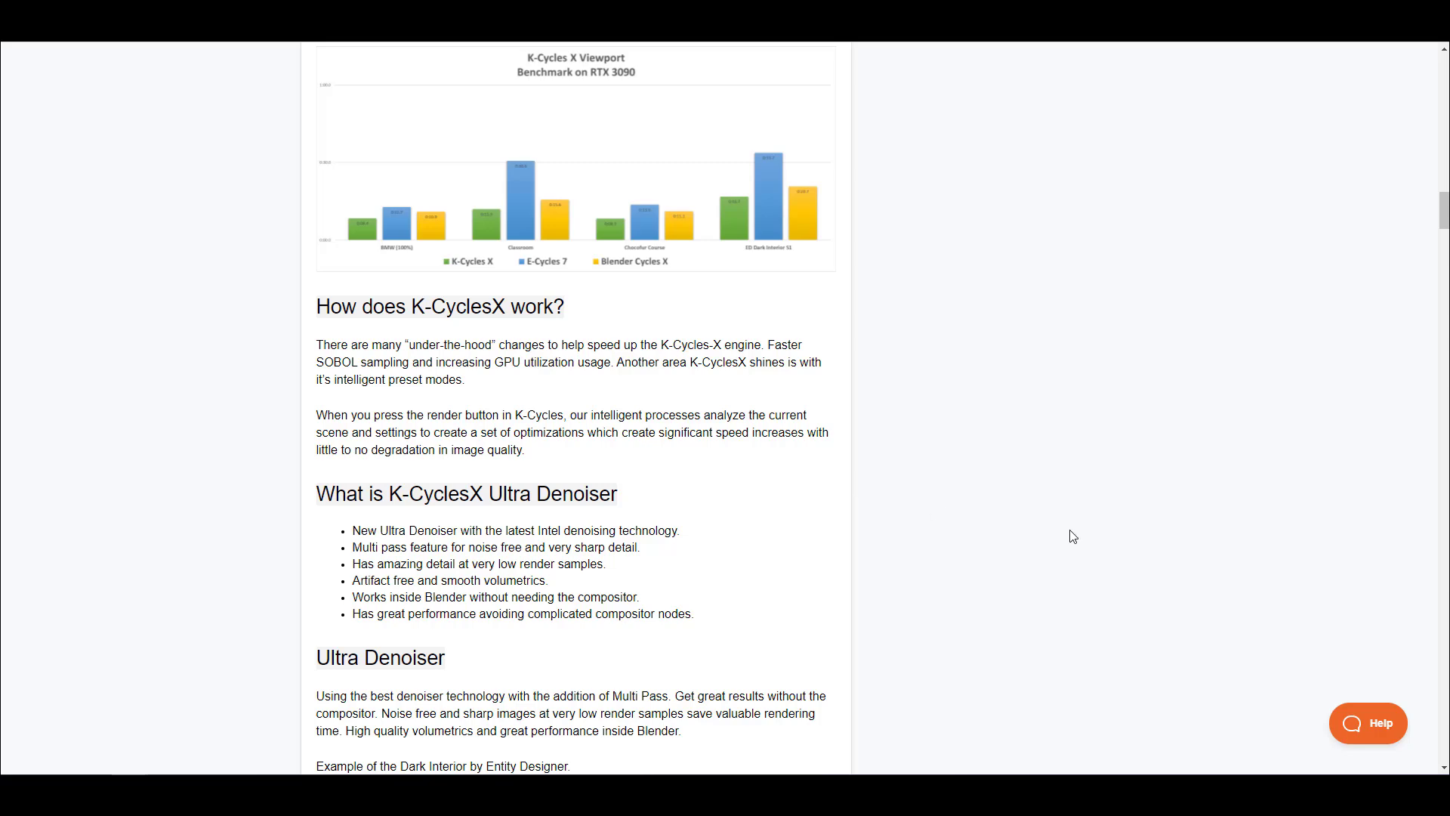
scroll(1073, 536, down, 10)
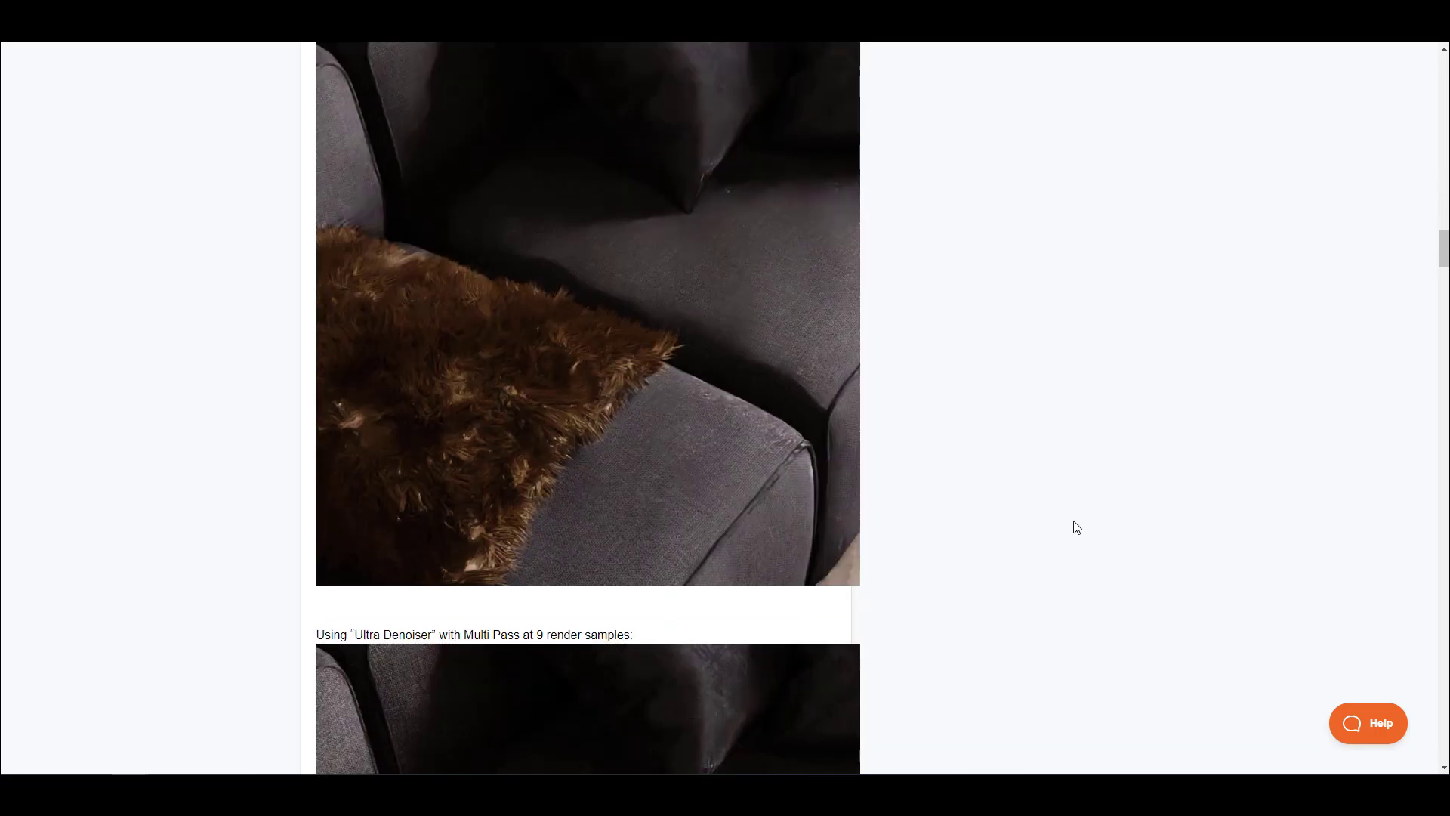
scroll(1076, 527, up, 1)
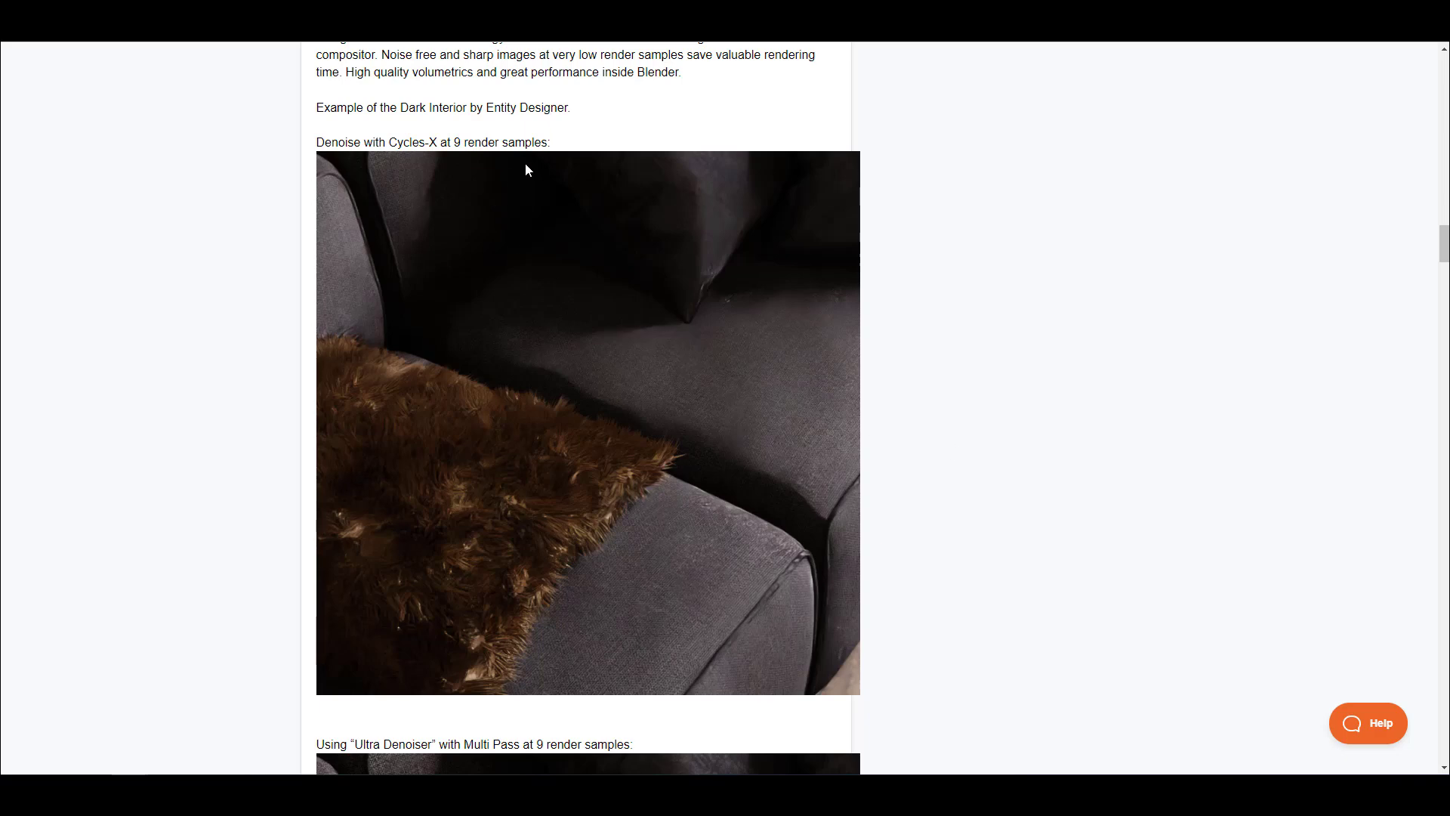
scroll(814, 302, down, 5)
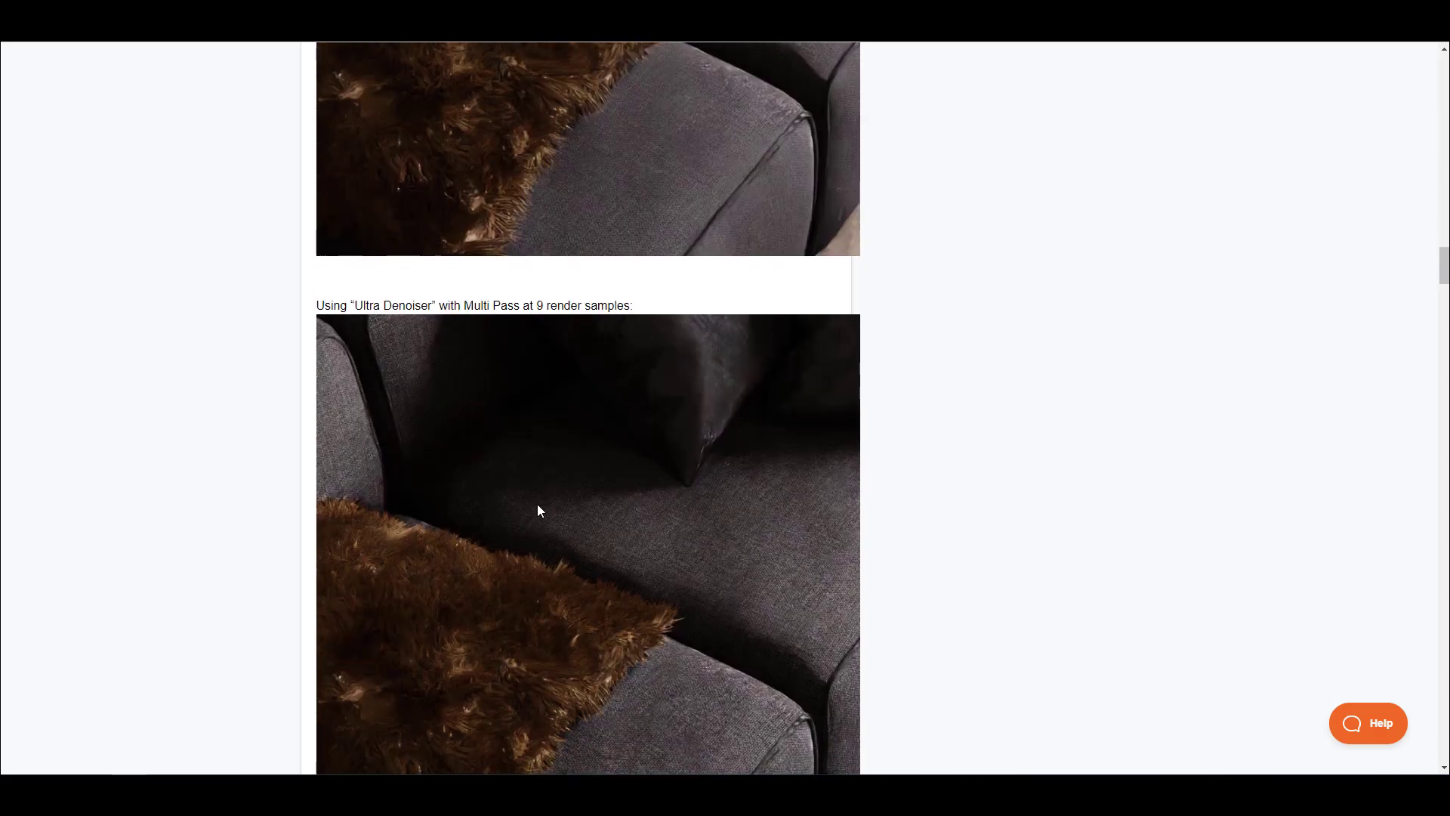
scroll(671, 467, down, 10)
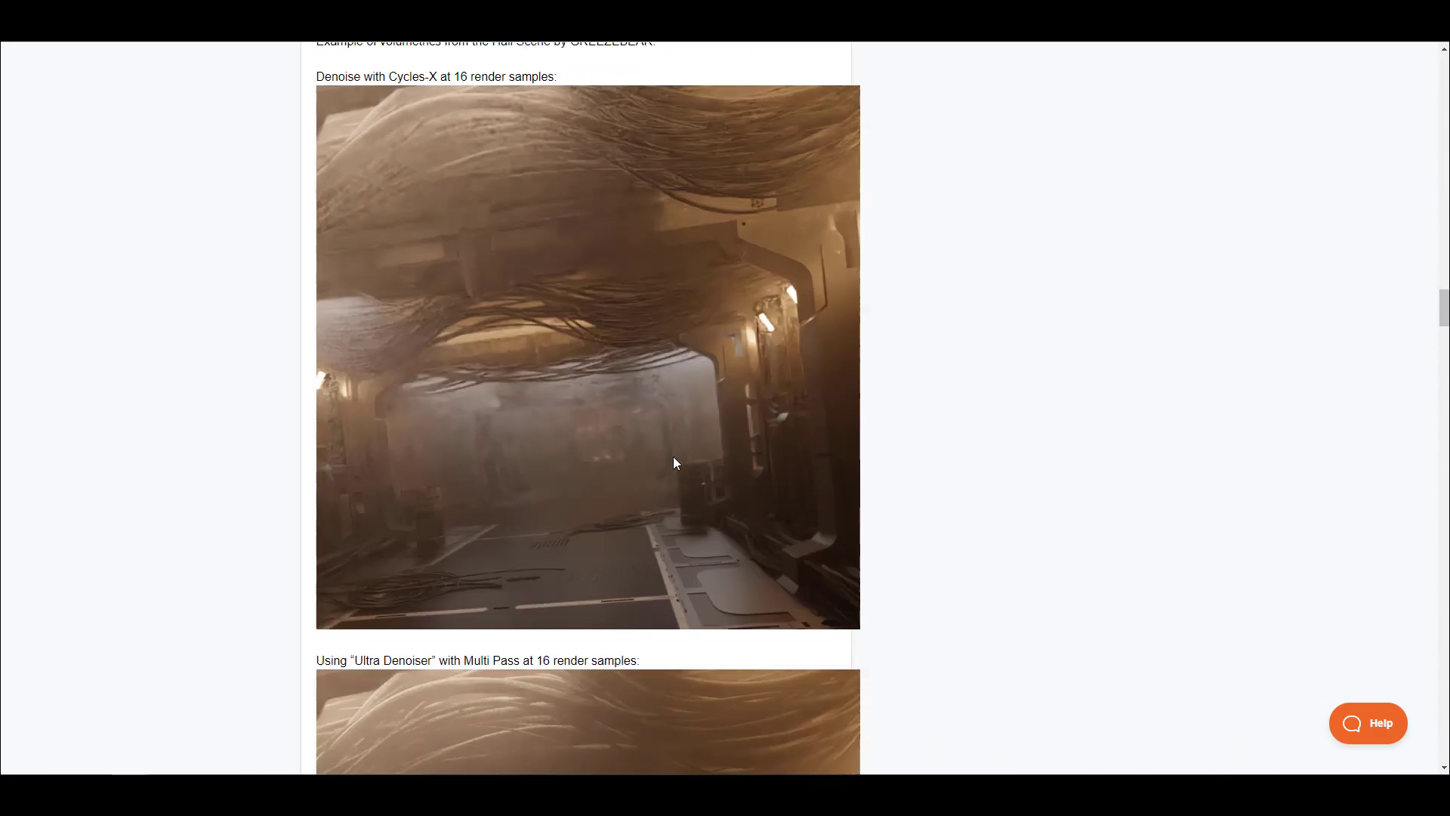
scroll(672, 462, up, 3)
scroll(573, 379, down, 3)
scroll(570, 373, up, 1)
scroll(569, 373, up, 2)
scroll(568, 373, down, 7)
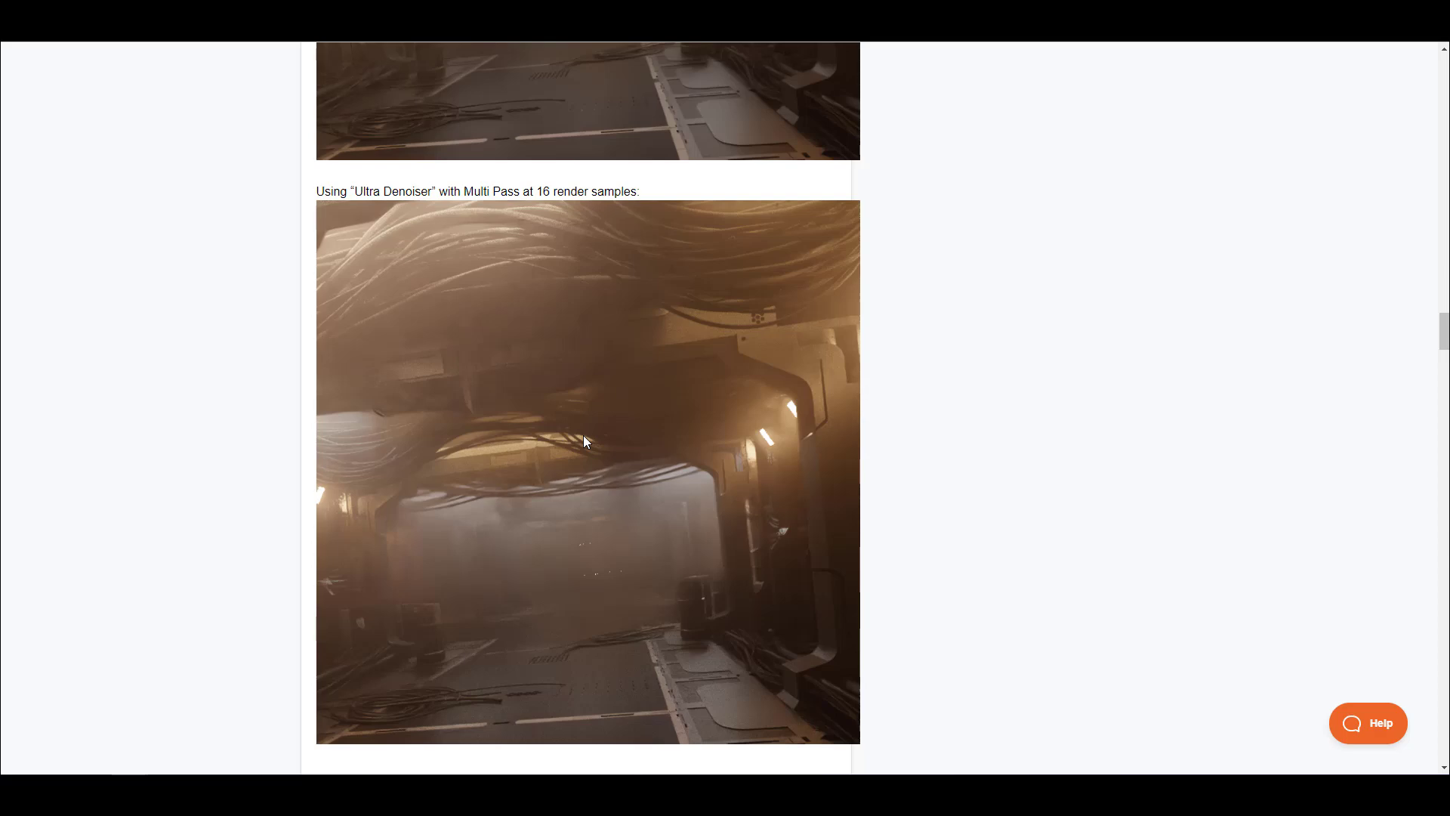
scroll(683, 381, down, 4)
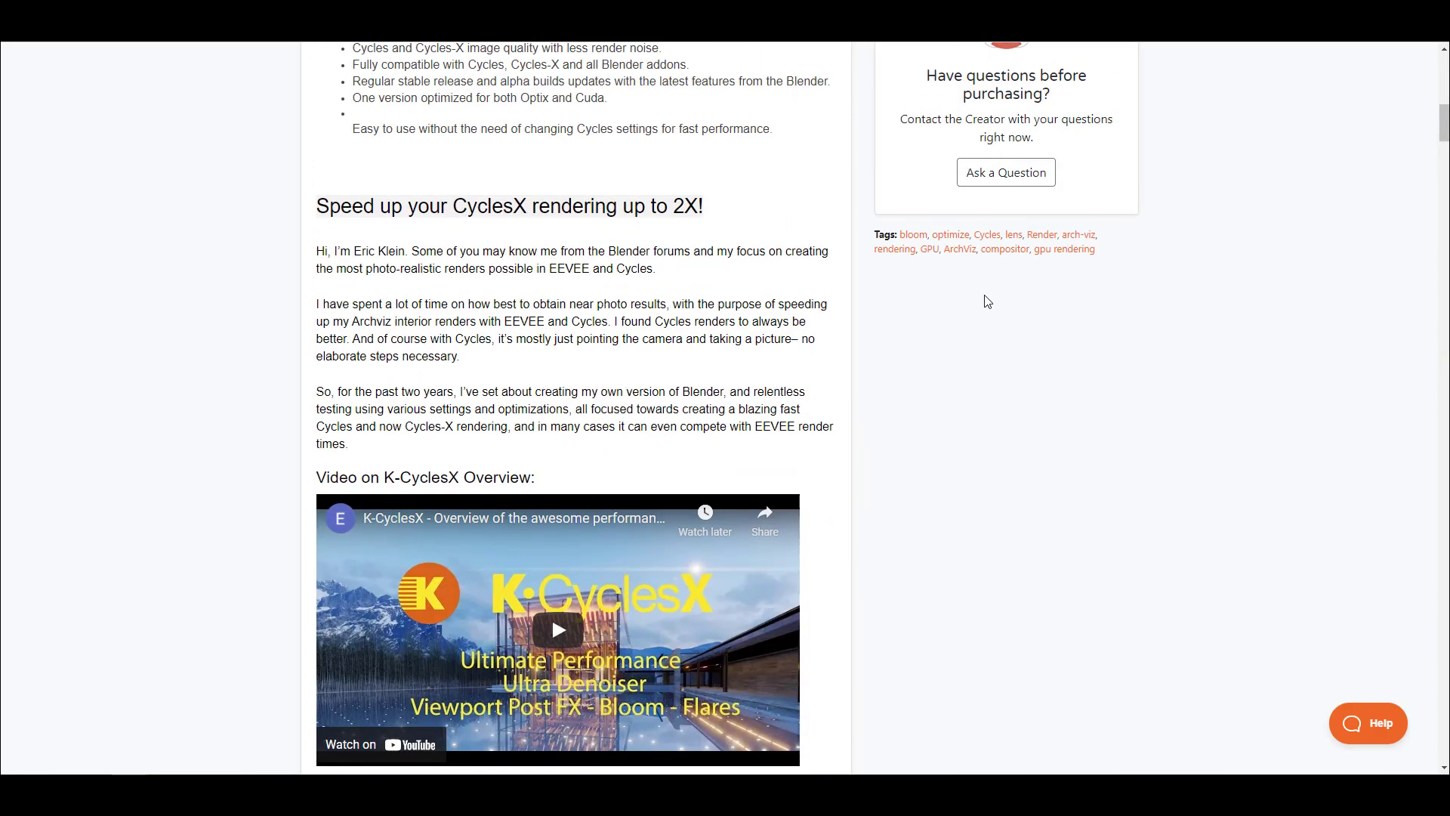
scroll(988, 302, up, 12)
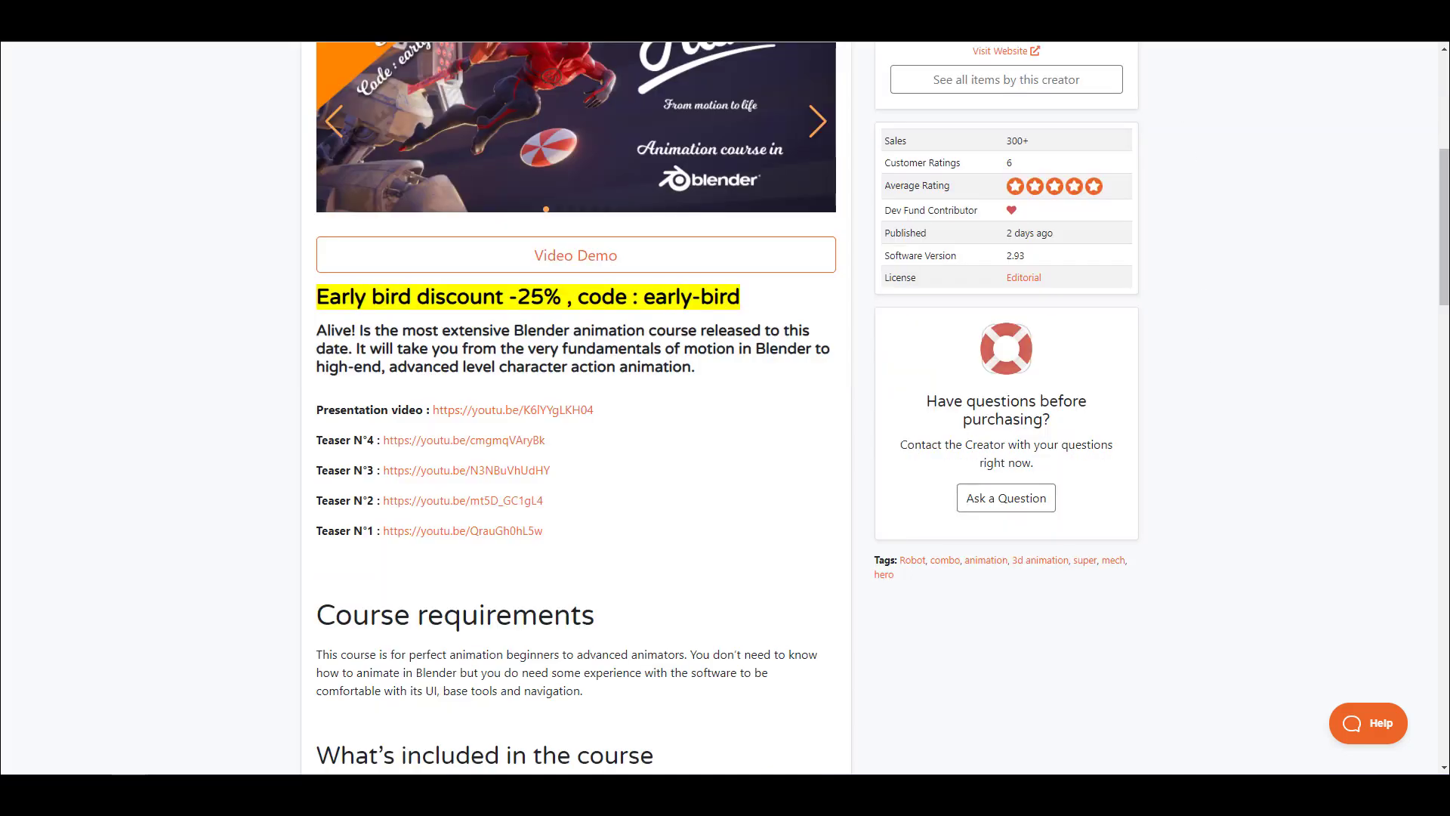
Scroll through the Alive! Animation Course In Blender description on Blender Market.
scroll(745, 639, up, 4)
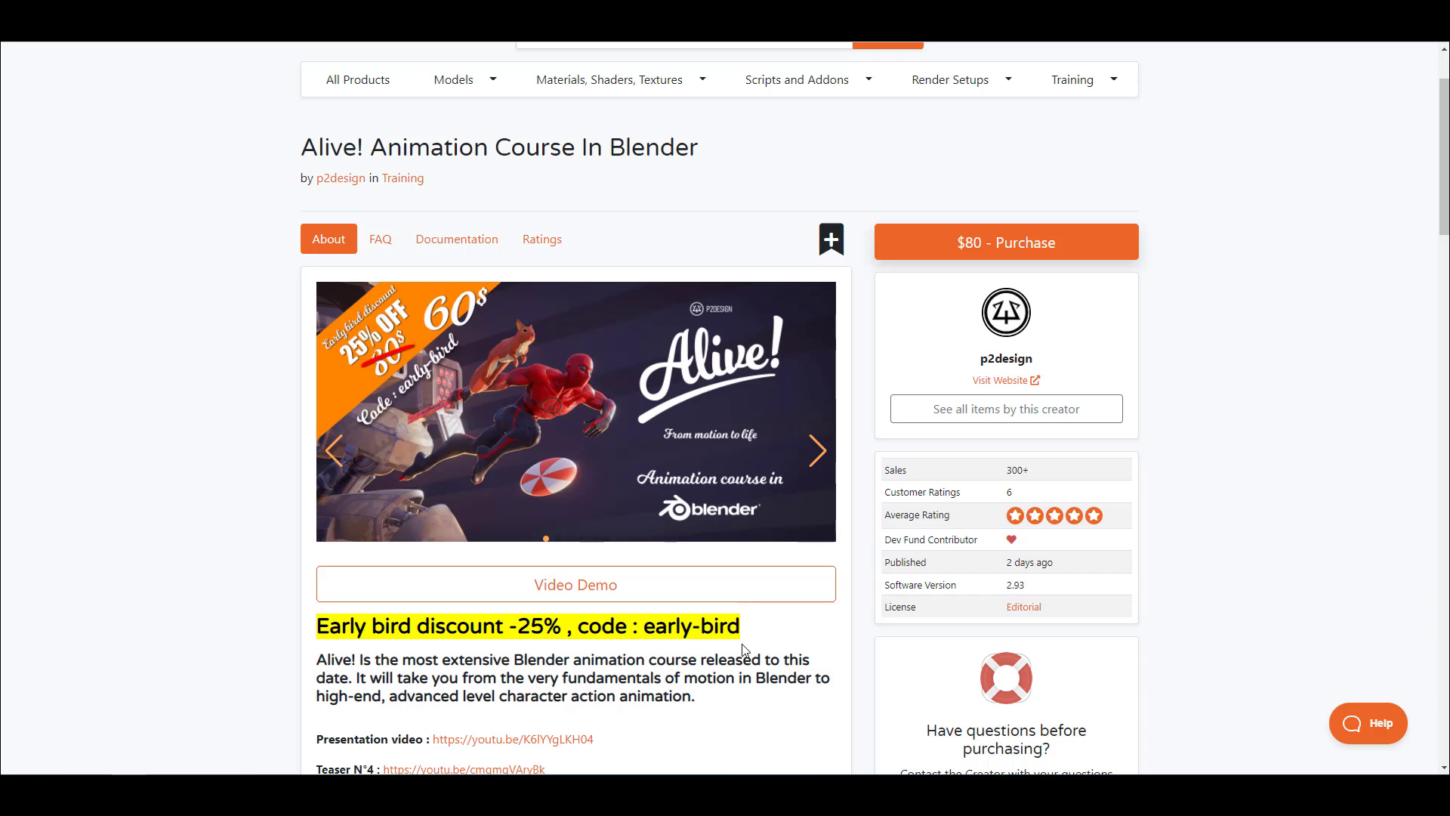
scroll(744, 650, down, 12)
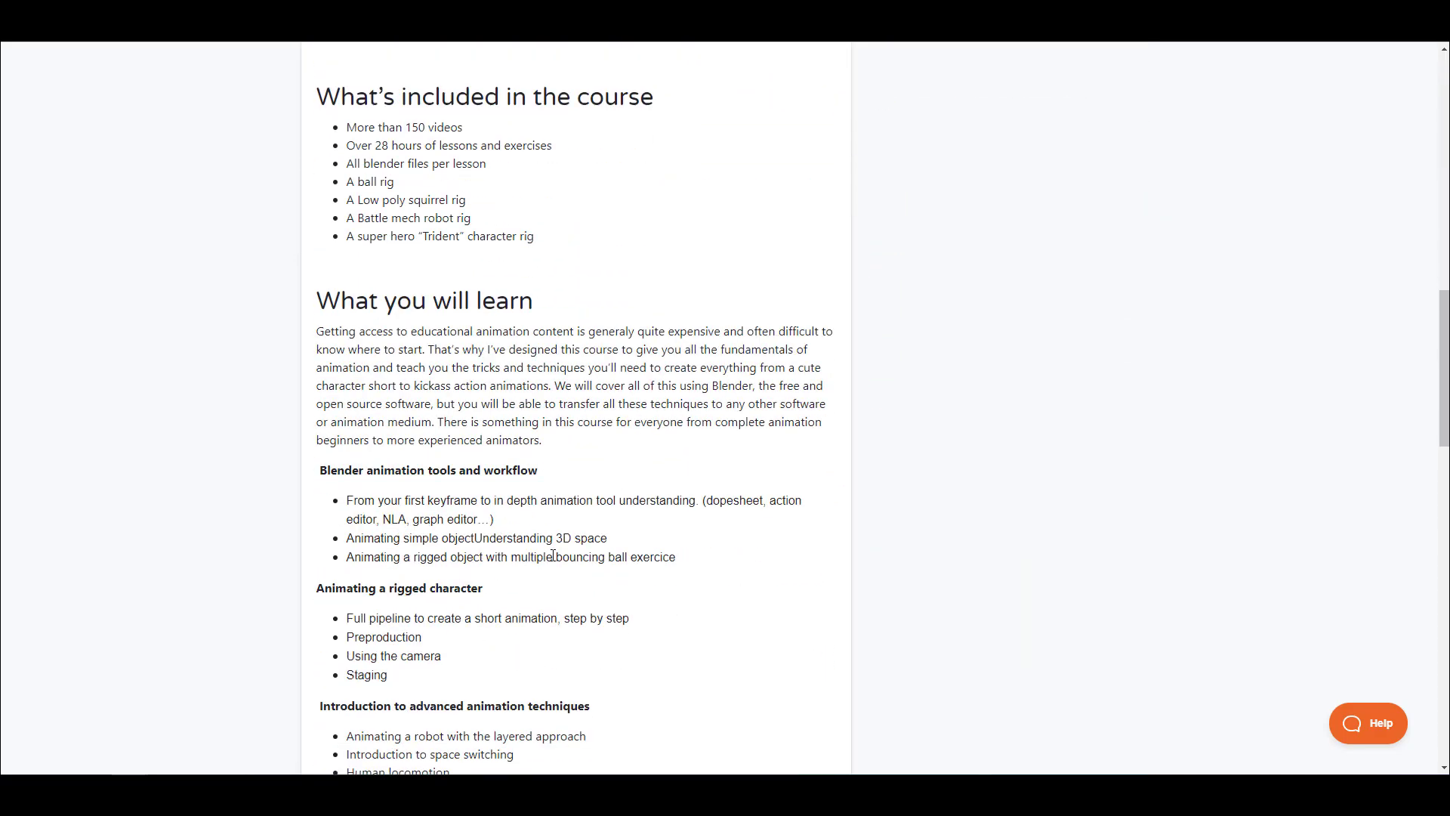
scroll(553, 555, down, 2)
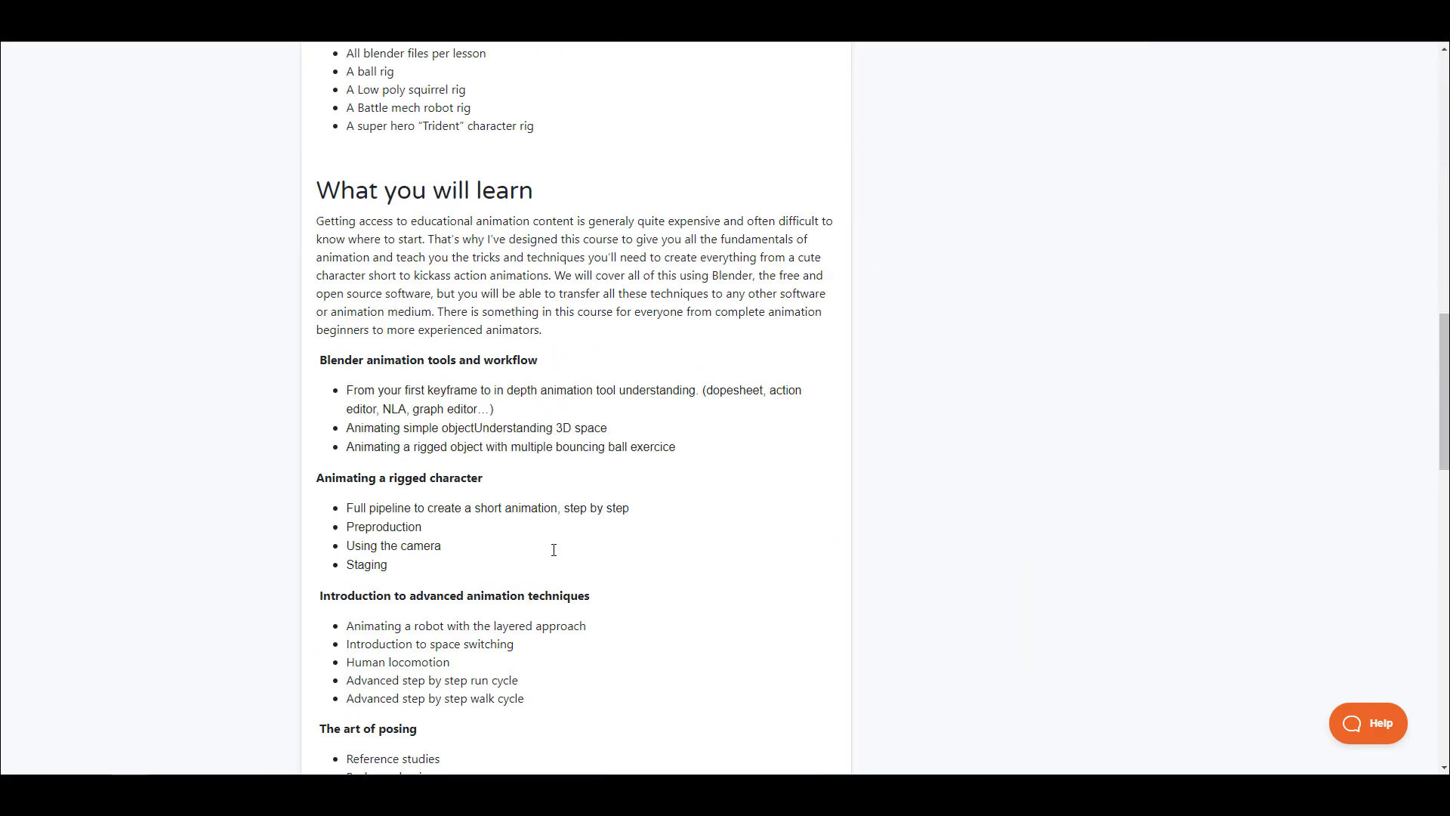
scroll(553, 549, down, 7)
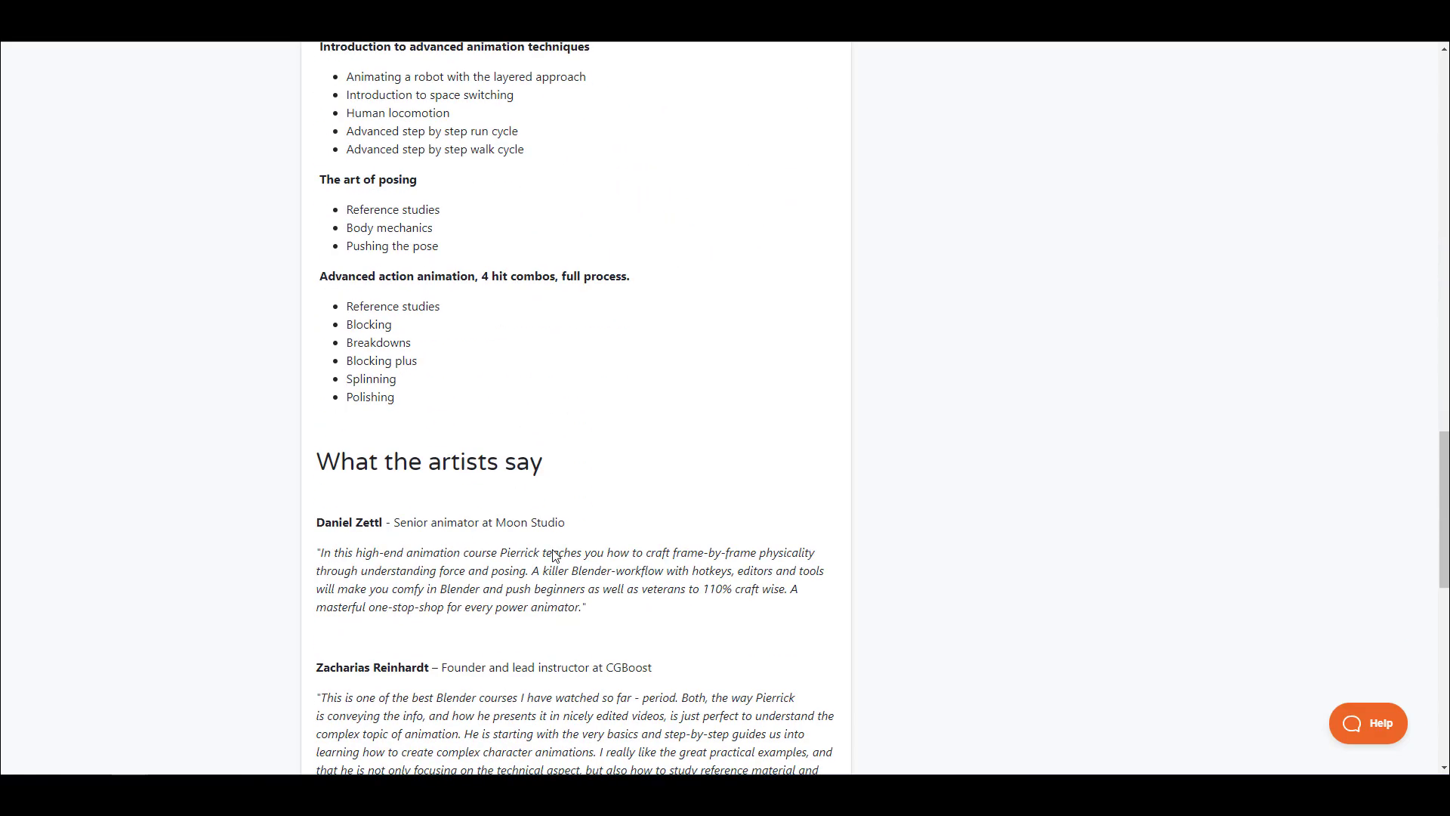
scroll(763, 521, down, 6)
scroll(852, 521, down, 5)
scroll(853, 521, up, 11)
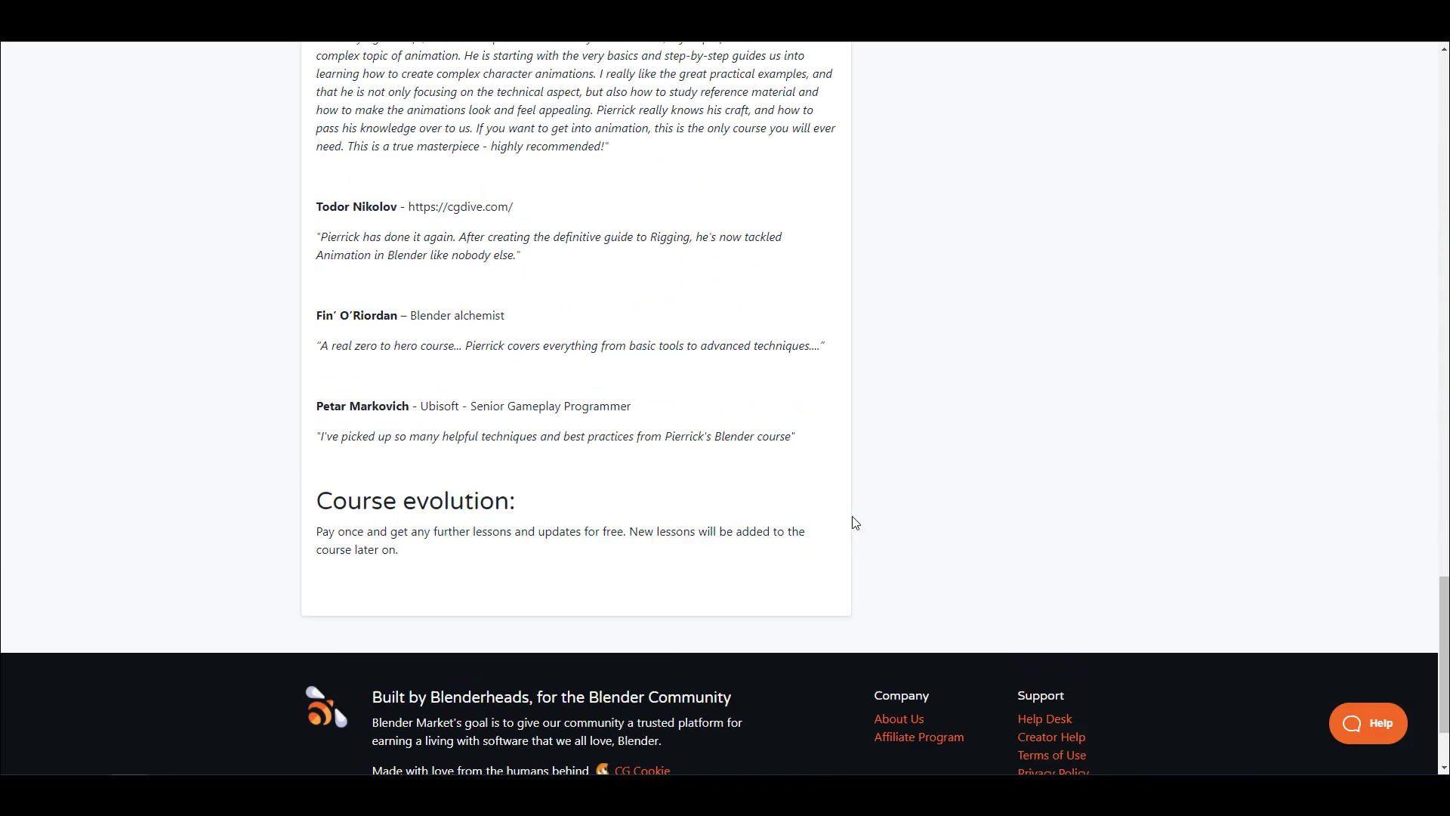
scroll(851, 520, up, 15)
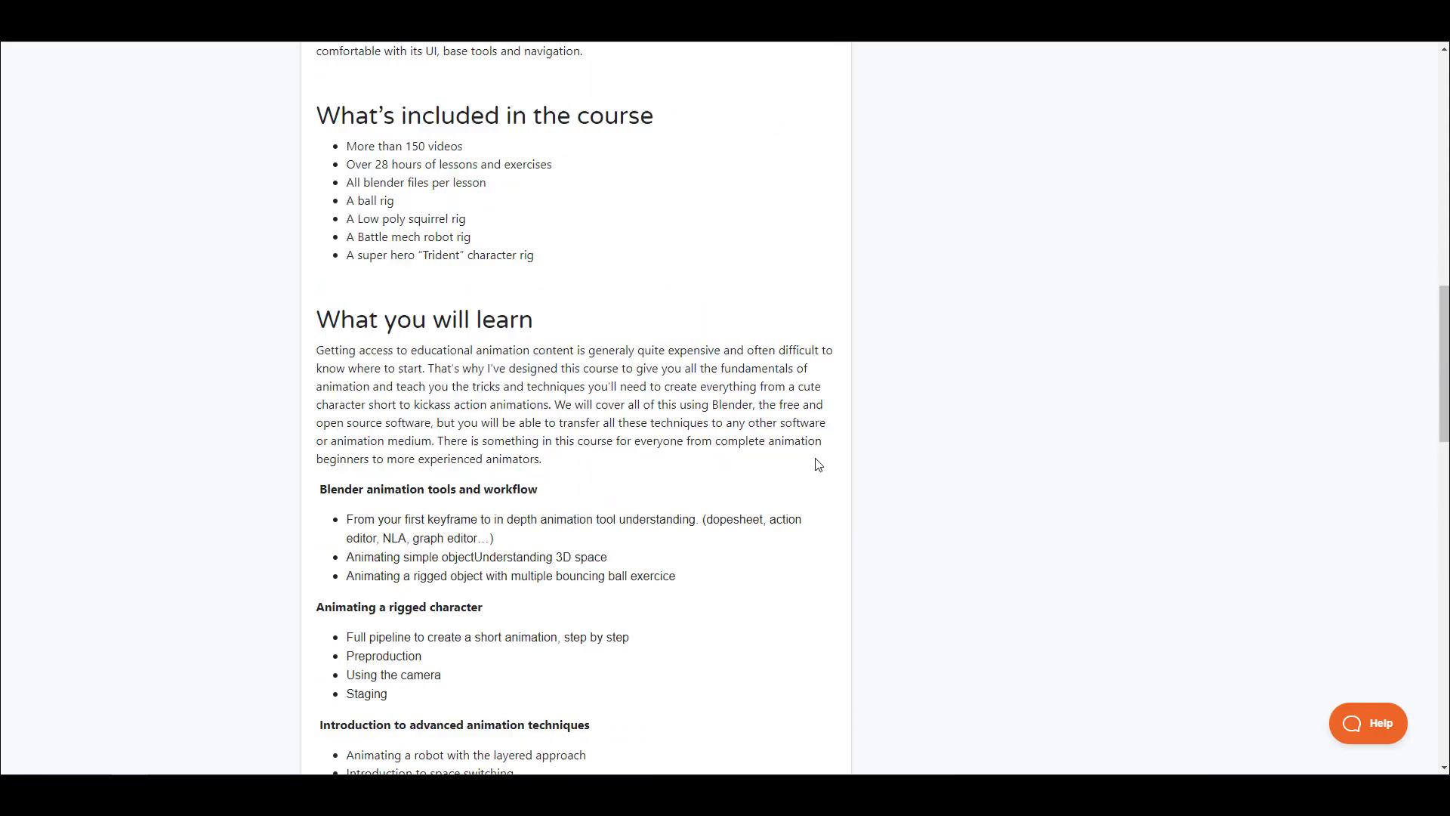
scroll(818, 464, up, 4)
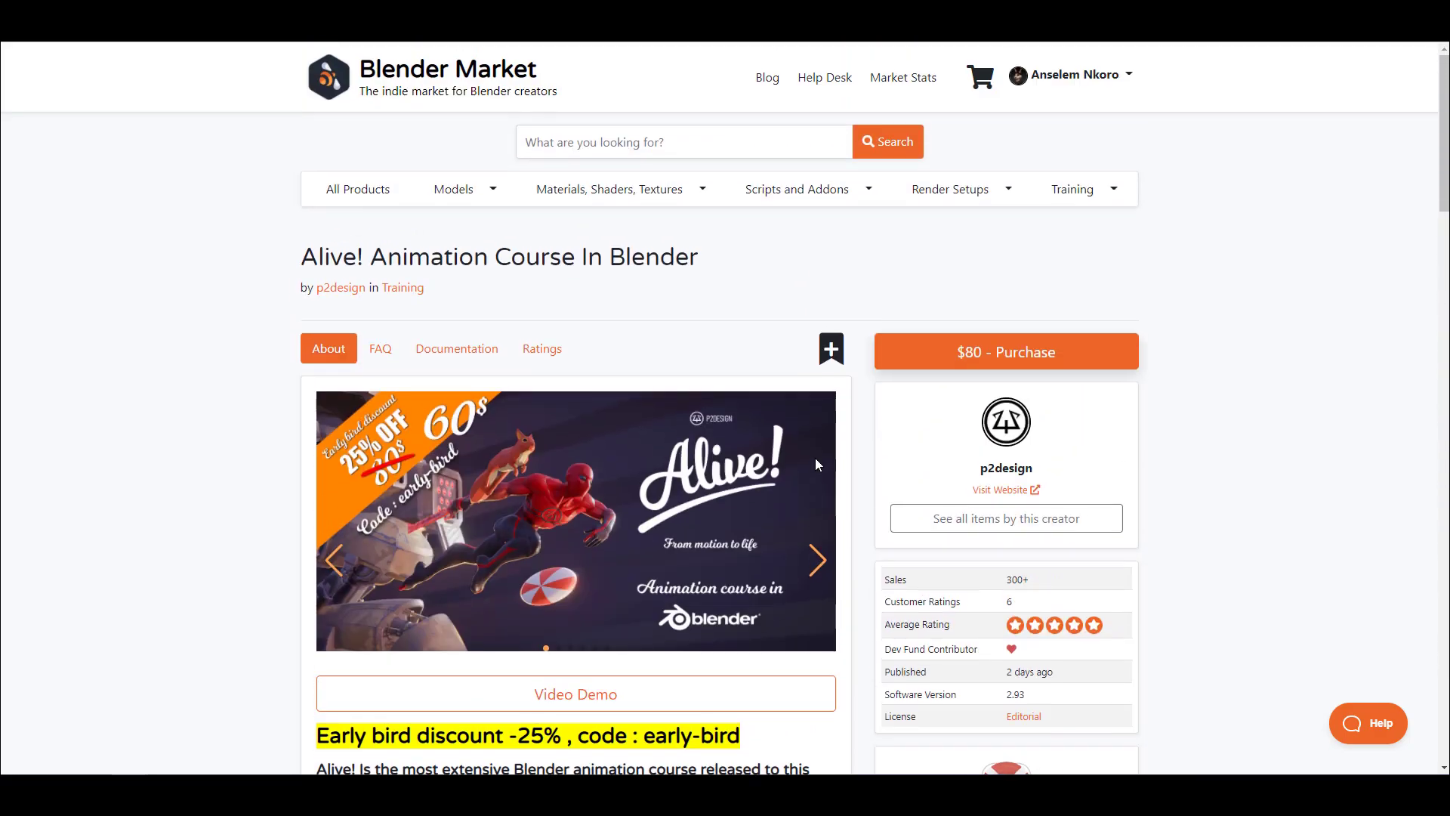
Cycle through the course preview slides: squirrel, robot mech, bouncing ball, red creature rig.
click(818, 559)
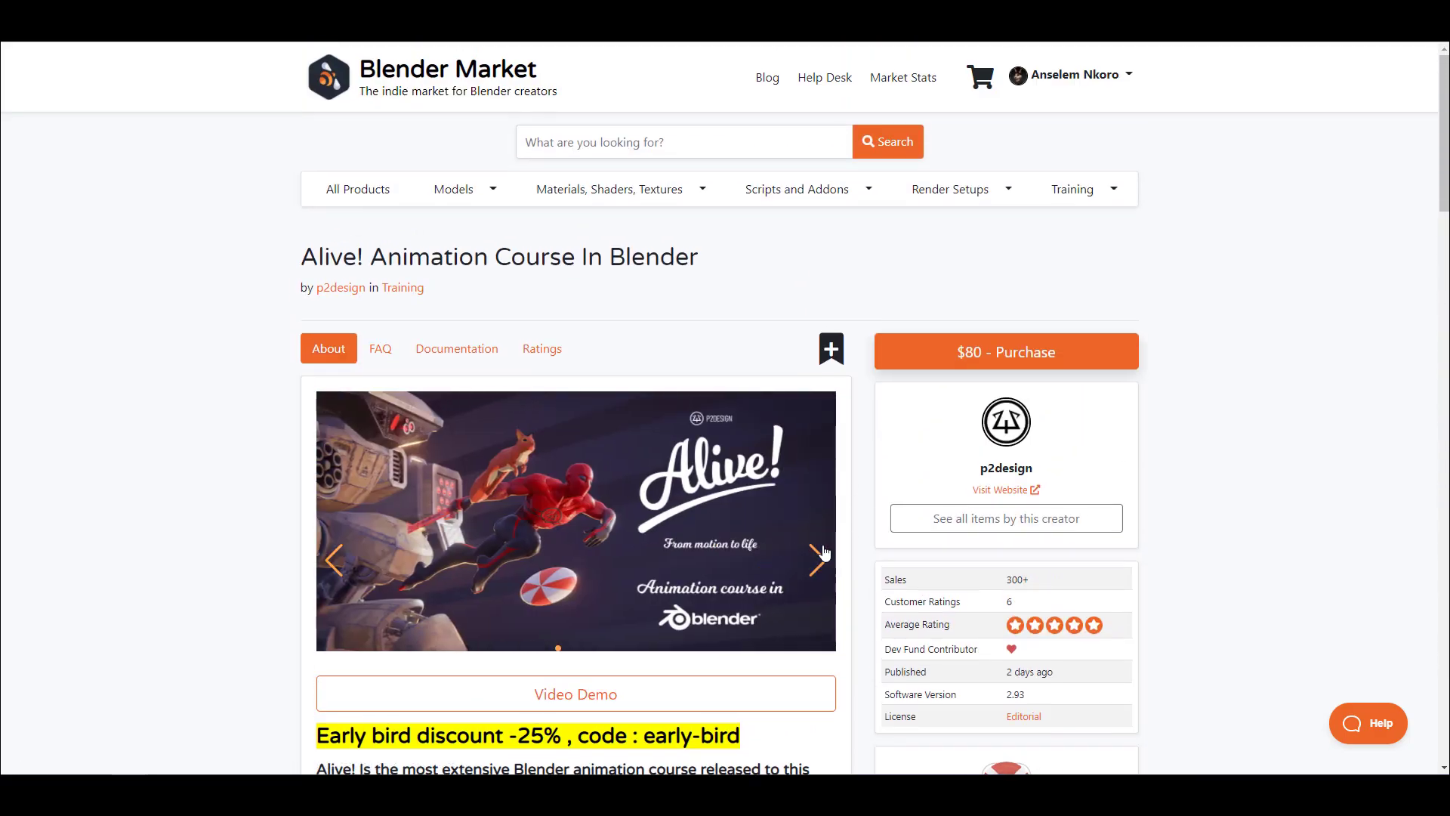
click(823, 554)
click(823, 553)
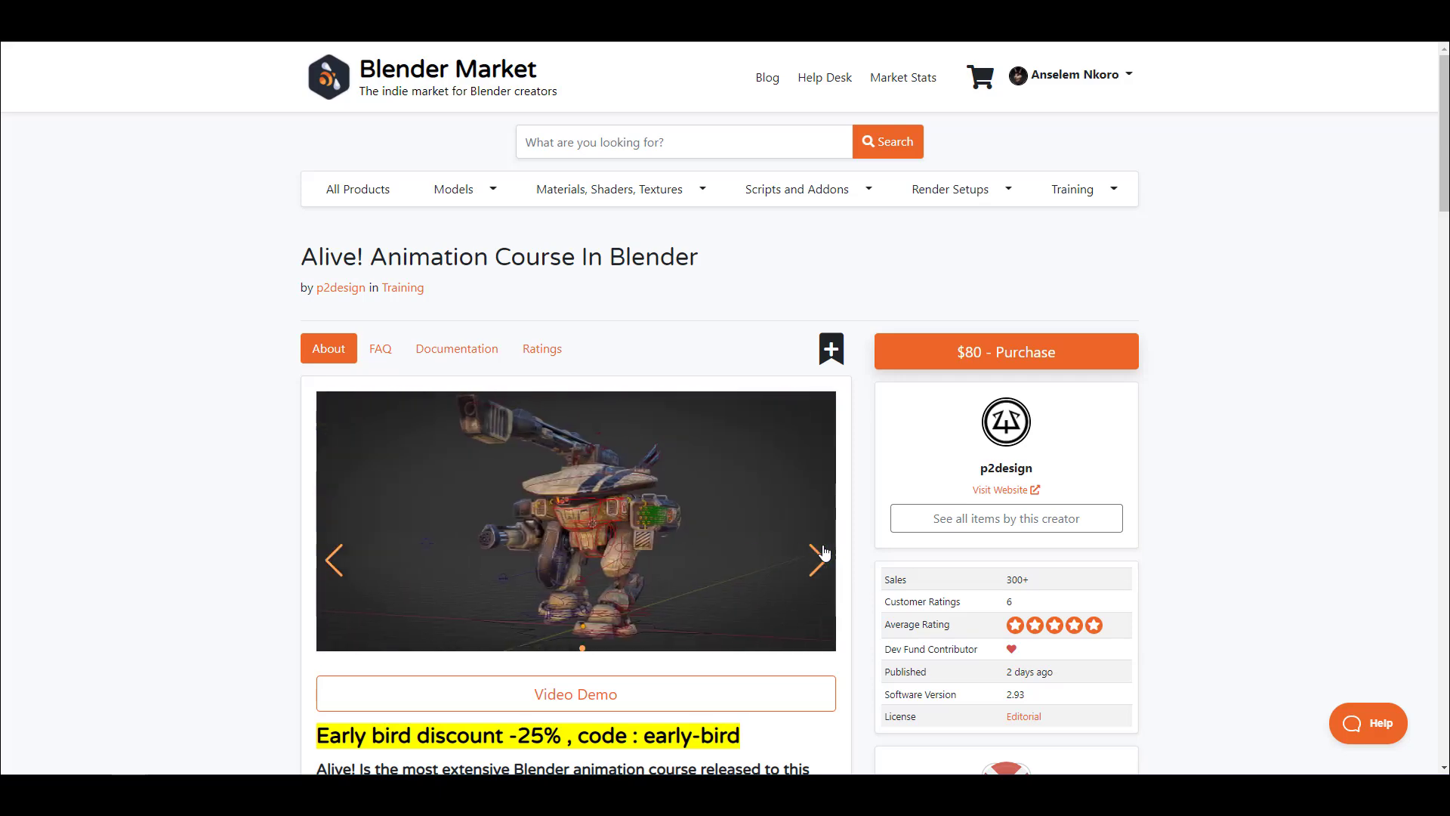
click(823, 553)
click(823, 553)
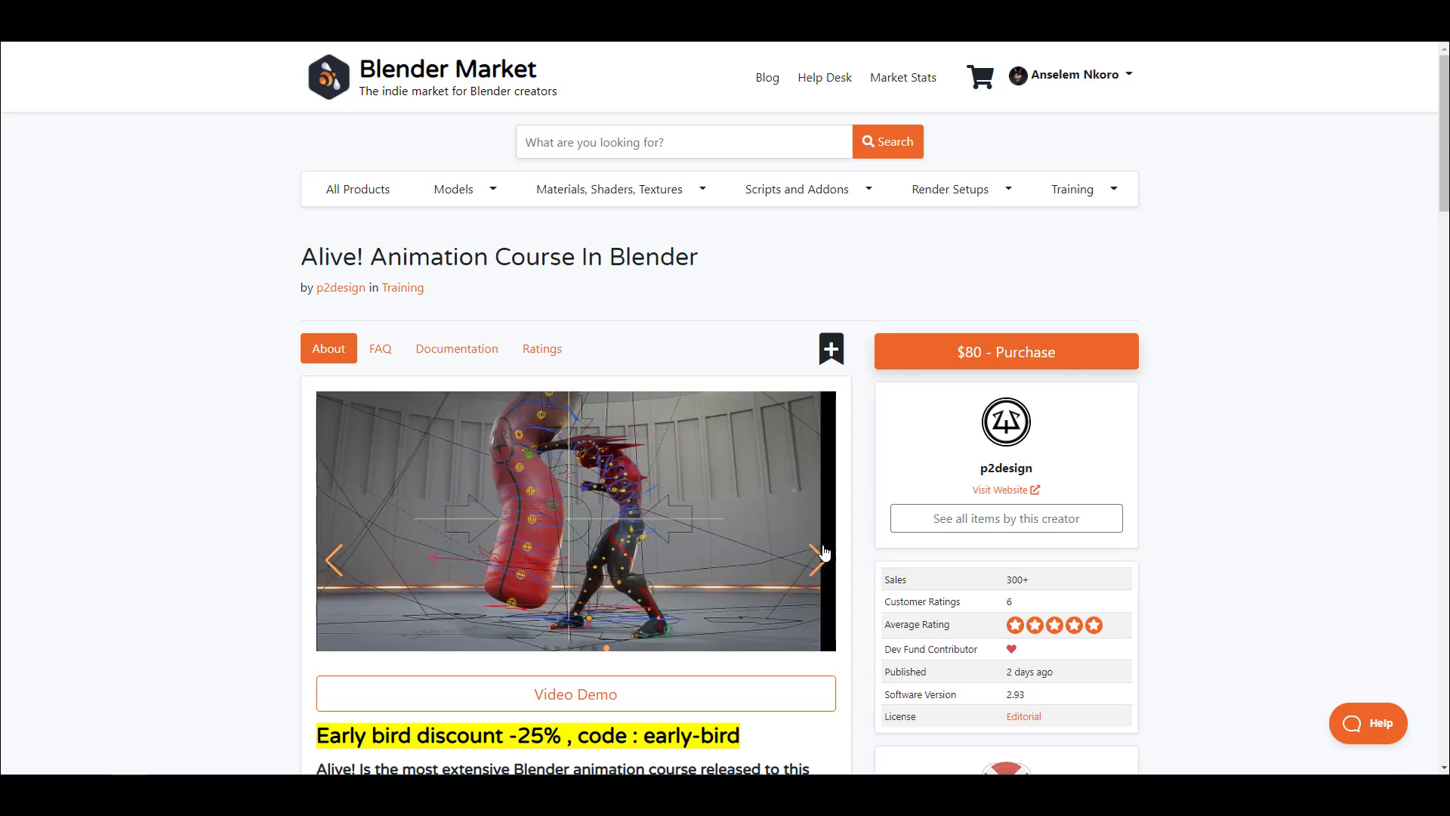
click(823, 553)
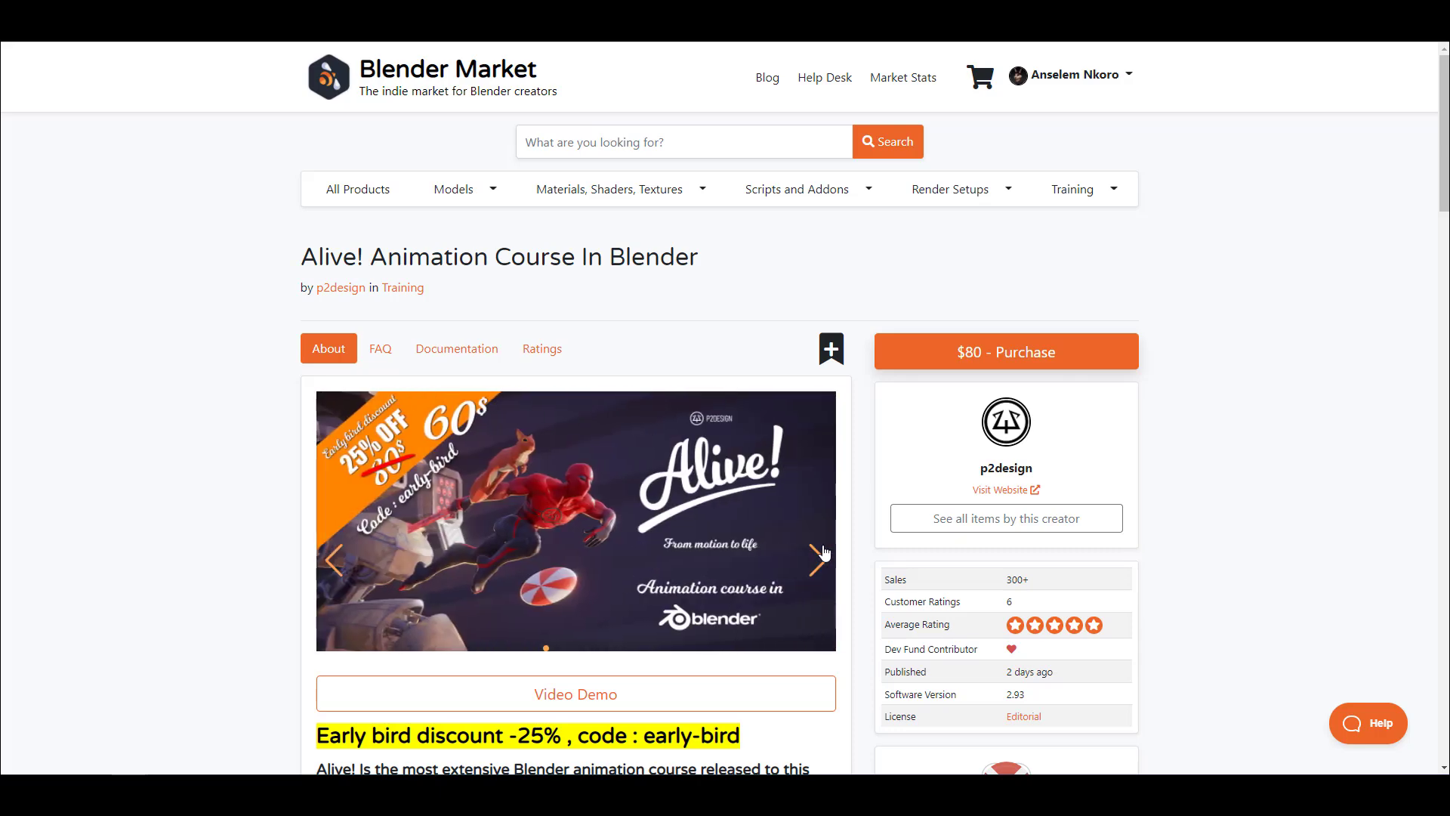
click(823, 553)
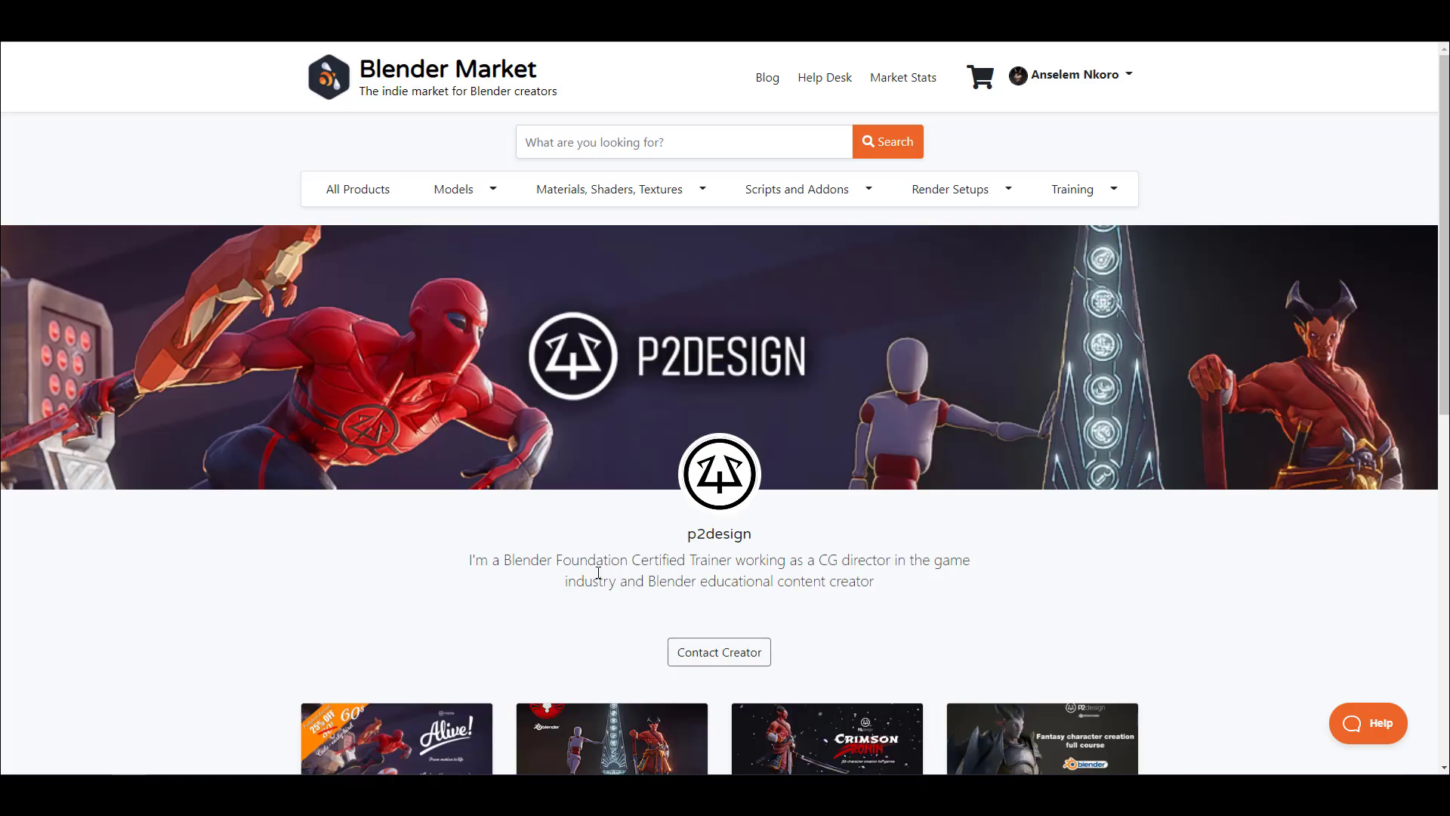
Browse the p2design creator page's course listings, including Alive! and Crimson.
scroll(477, 552, down, 4)
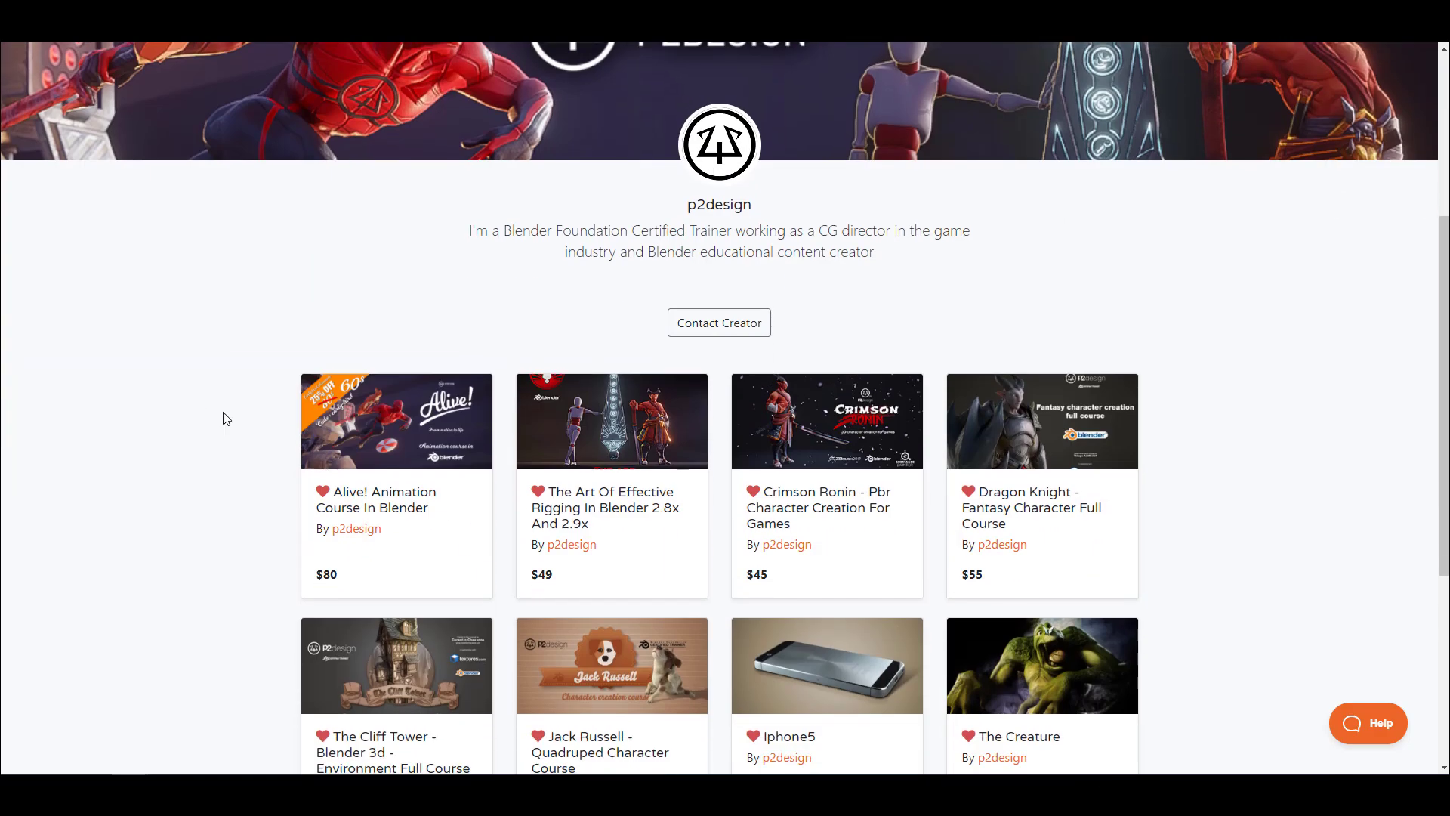
scroll(683, 458, down, 3)
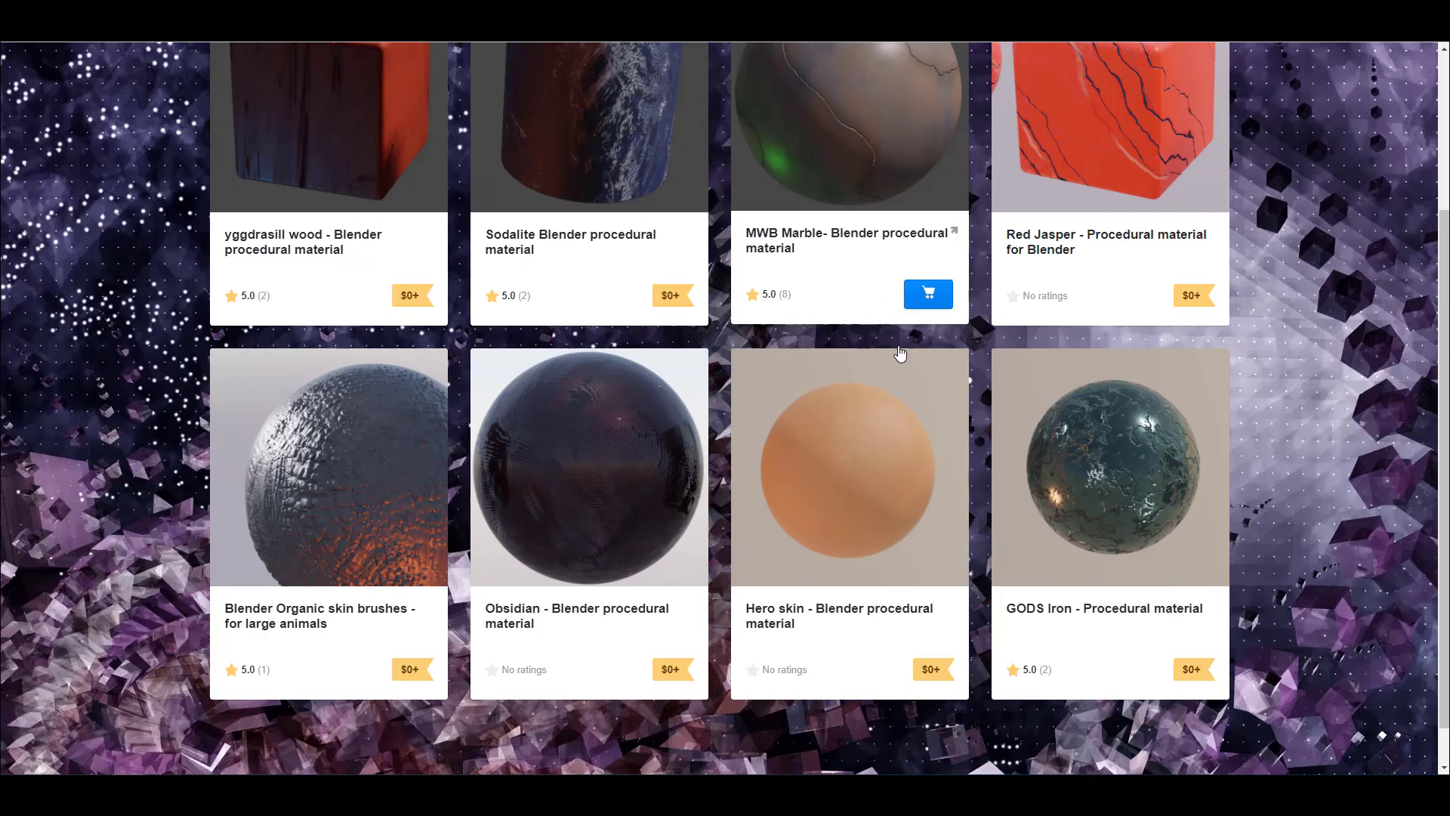
scroll(789, 235, up, 3)
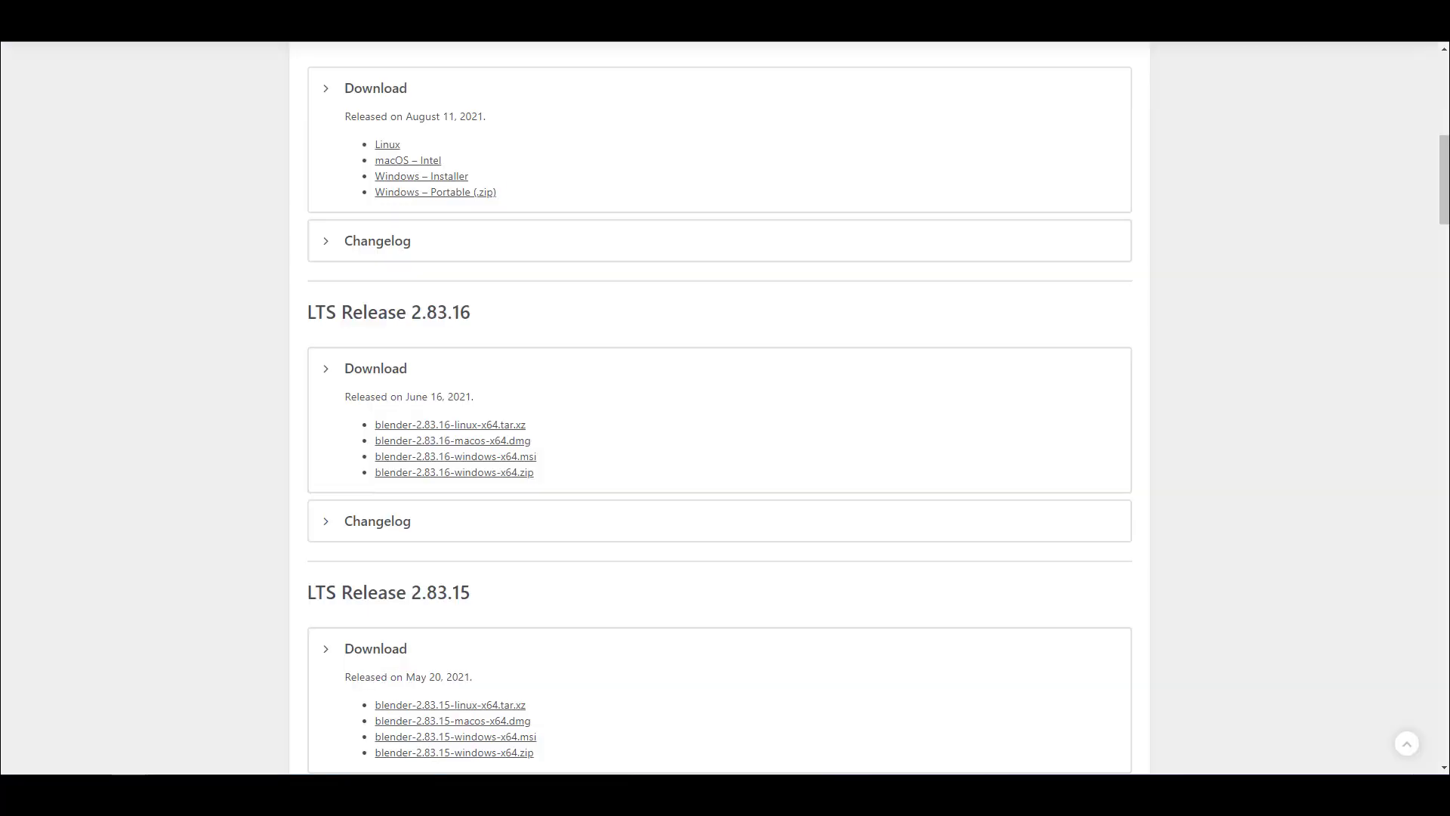
scroll(738, 375, up, 9)
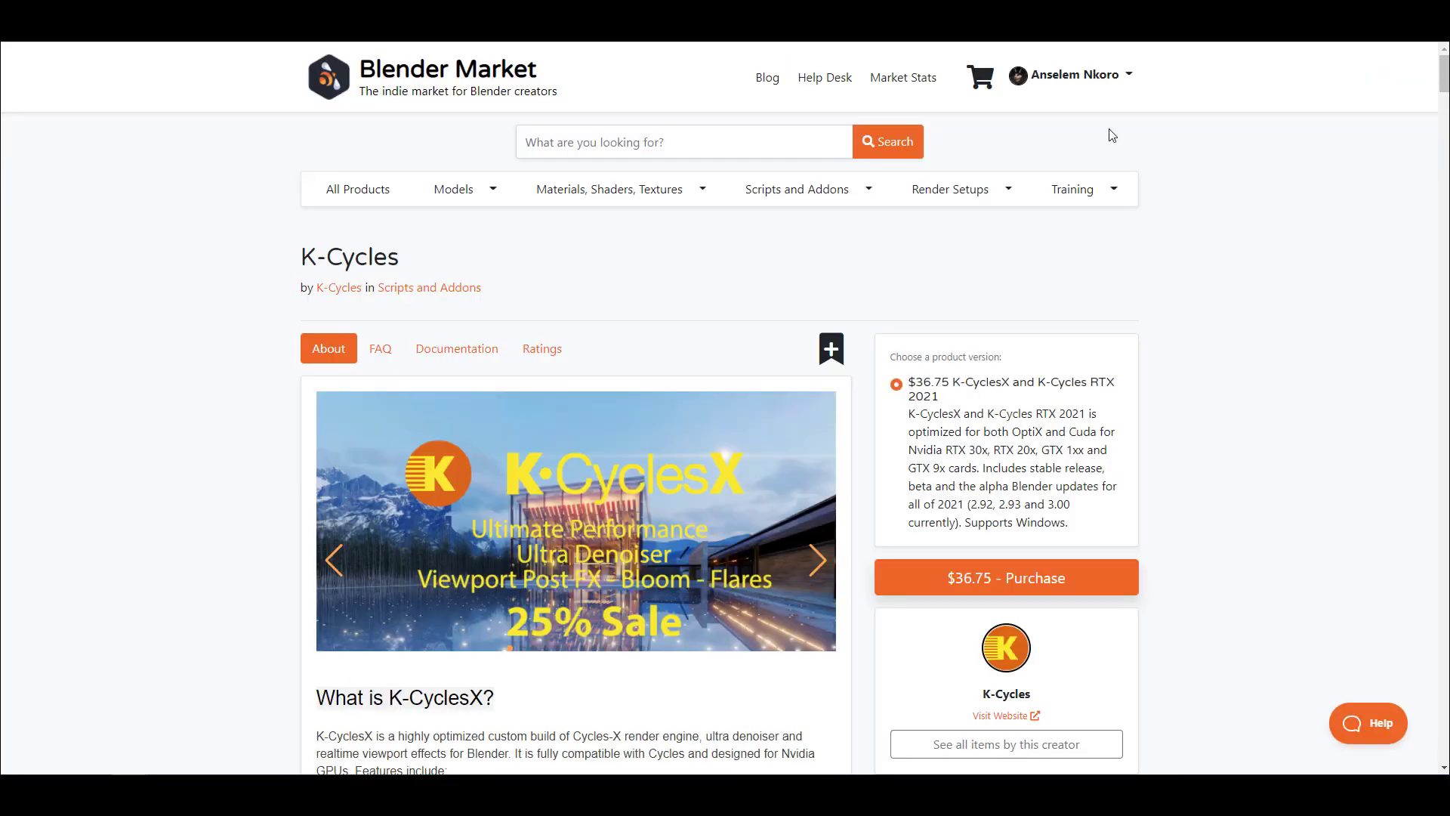
Scroll the K-Cycles product description, priced at $36.75, down and back up.
scroll(974, 474, down, 7)
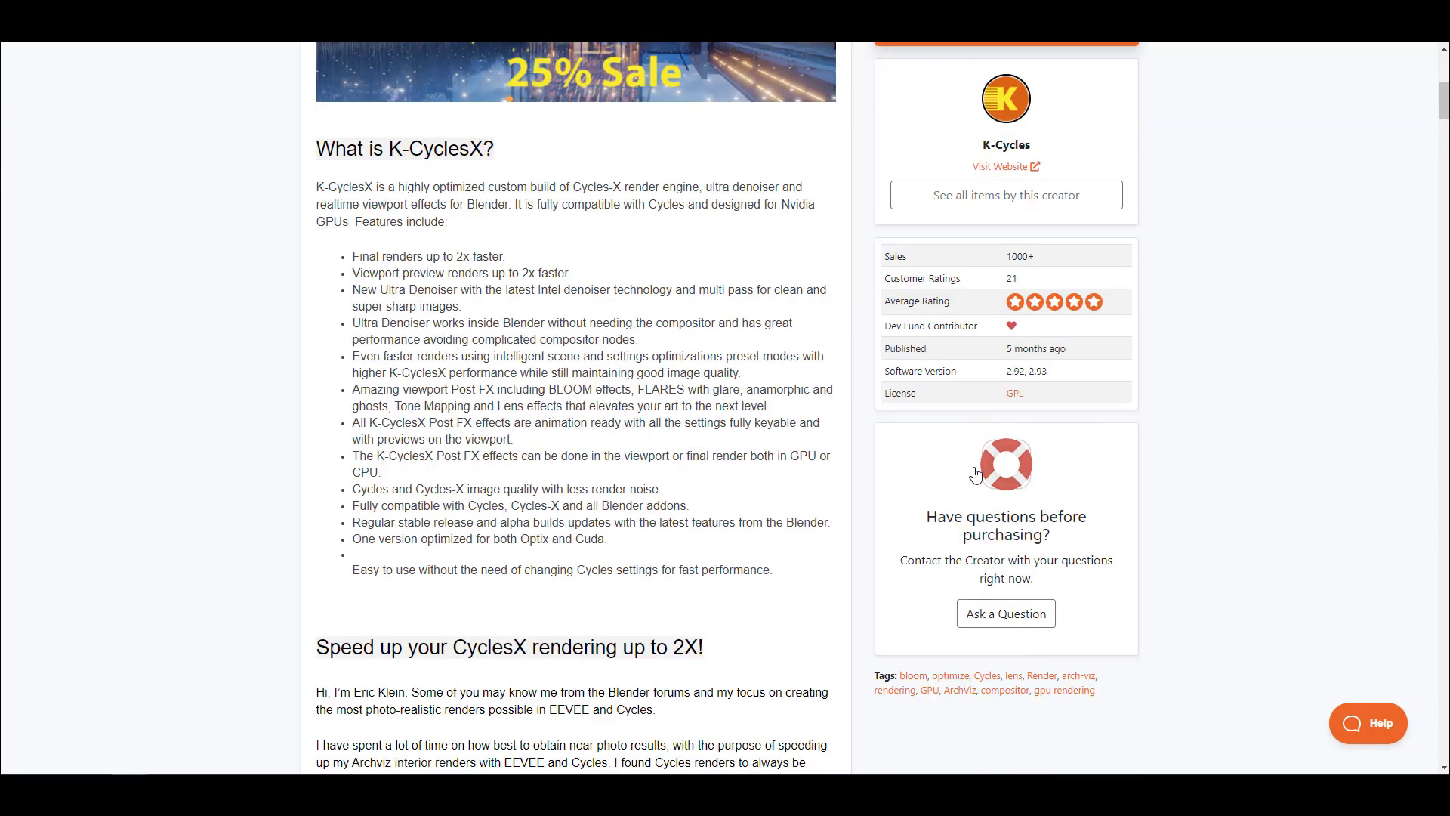
scroll(975, 472, down, 4)
scroll(973, 467, up, 10)
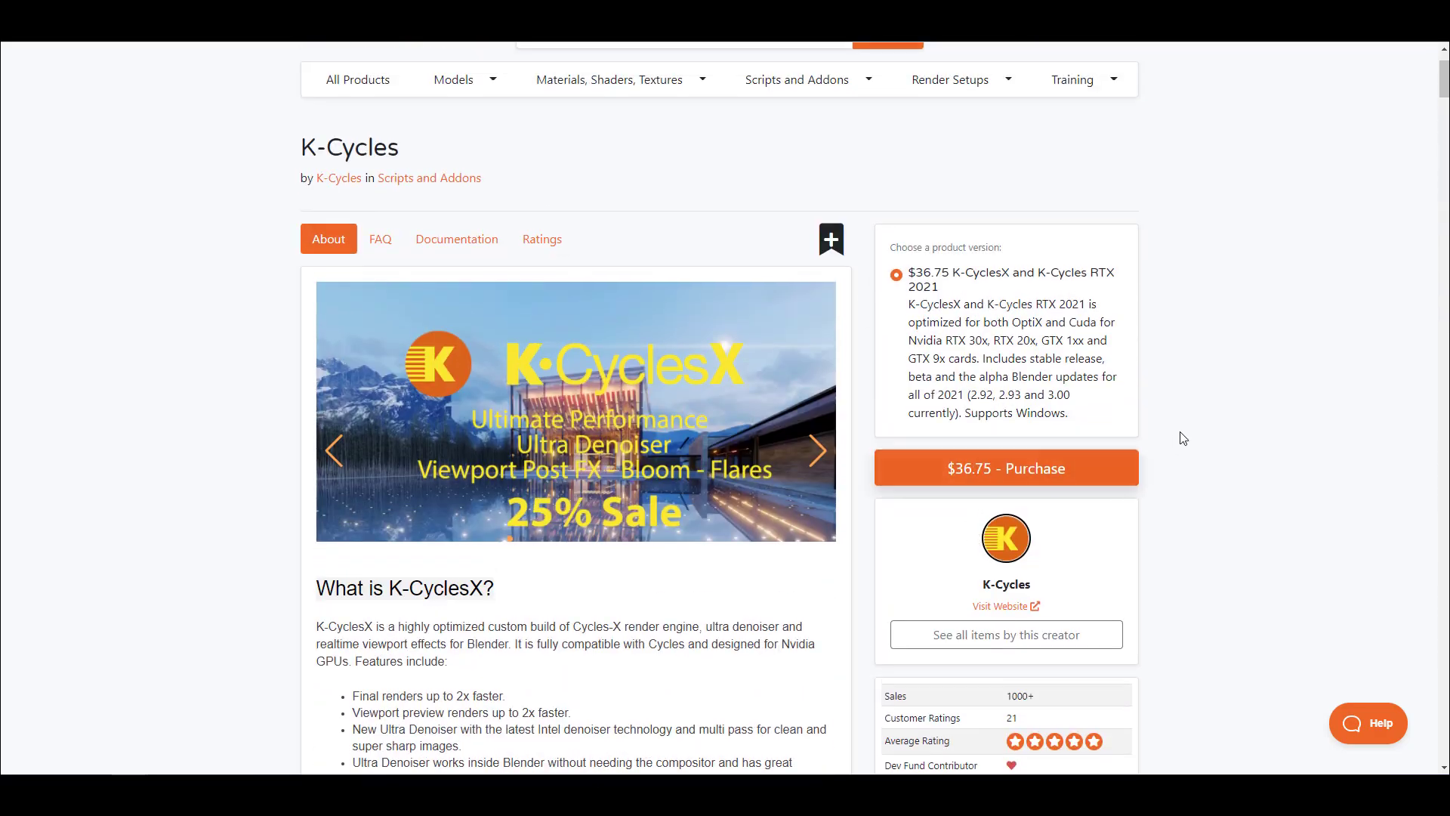